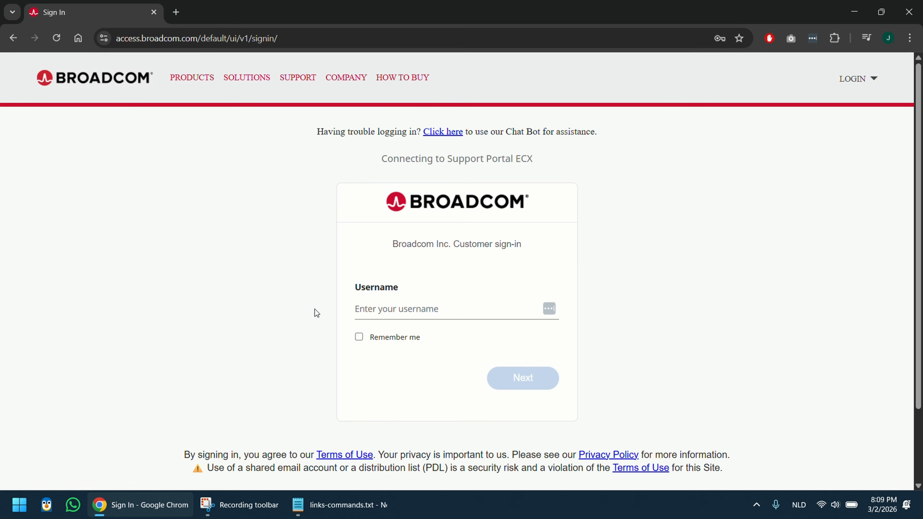
Step: Sign in to the Broadcom Support Portal using the saved username and password
left_click(871, 86)
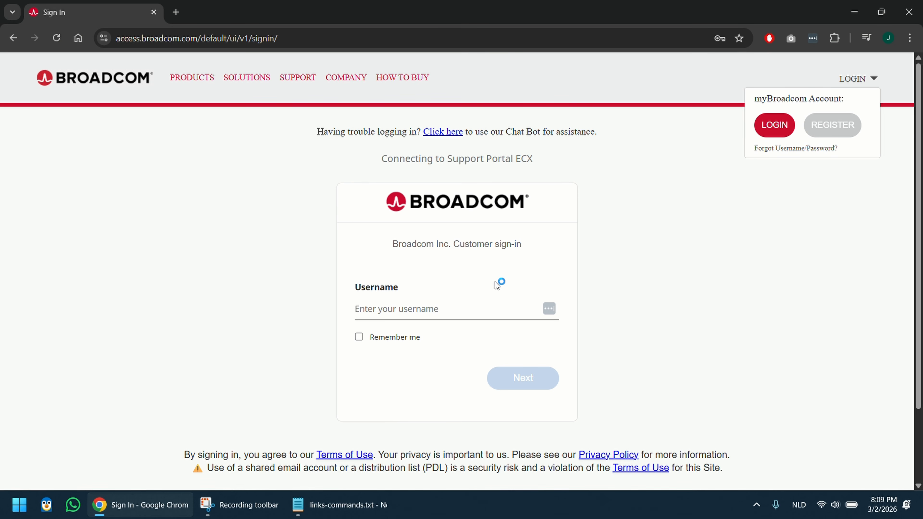
left_click(464, 310)
left_click(461, 337)
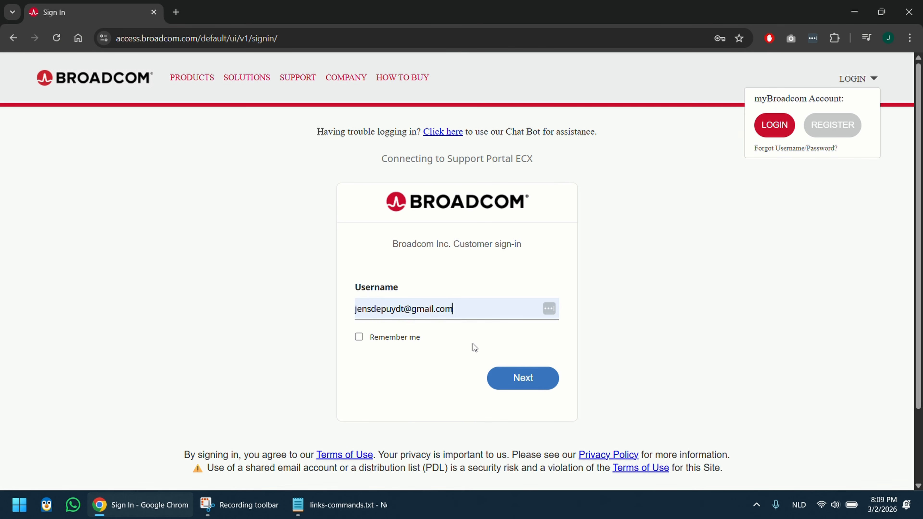
left_click(545, 383)
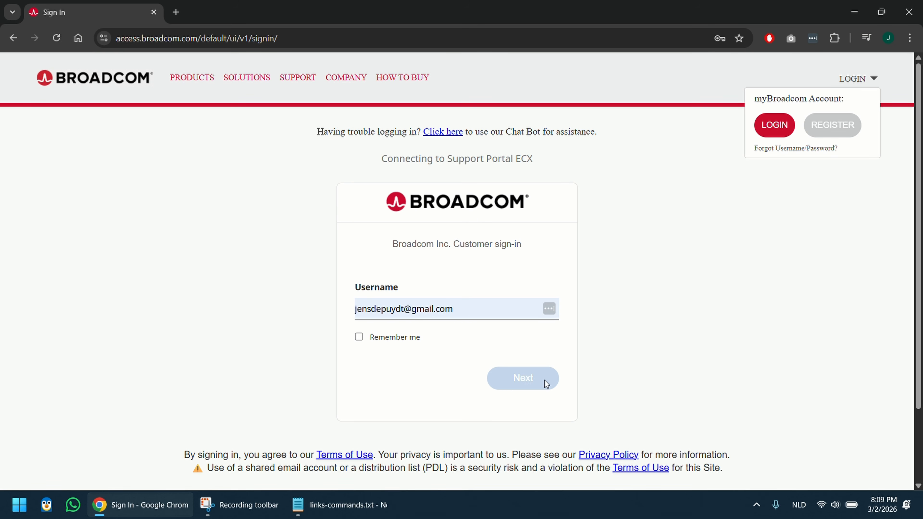
left_click(509, 344)
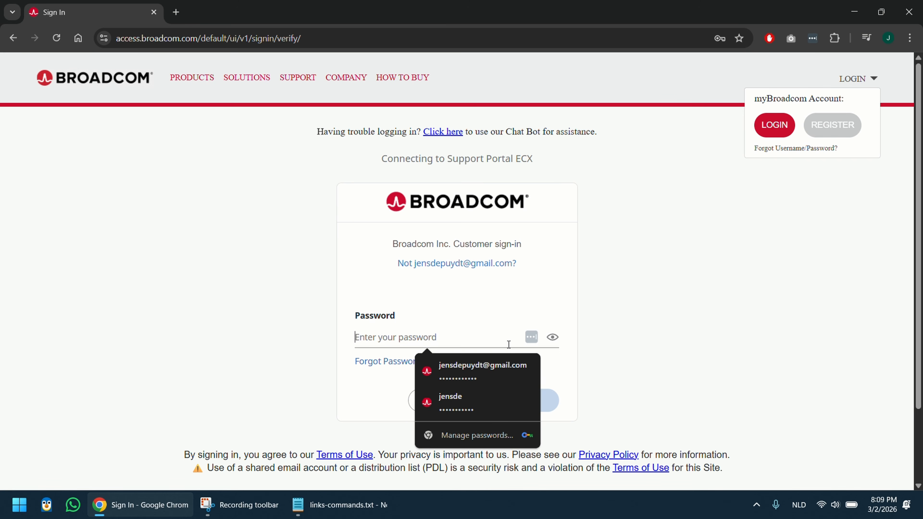
left_click(499, 359)
left_click(523, 400)
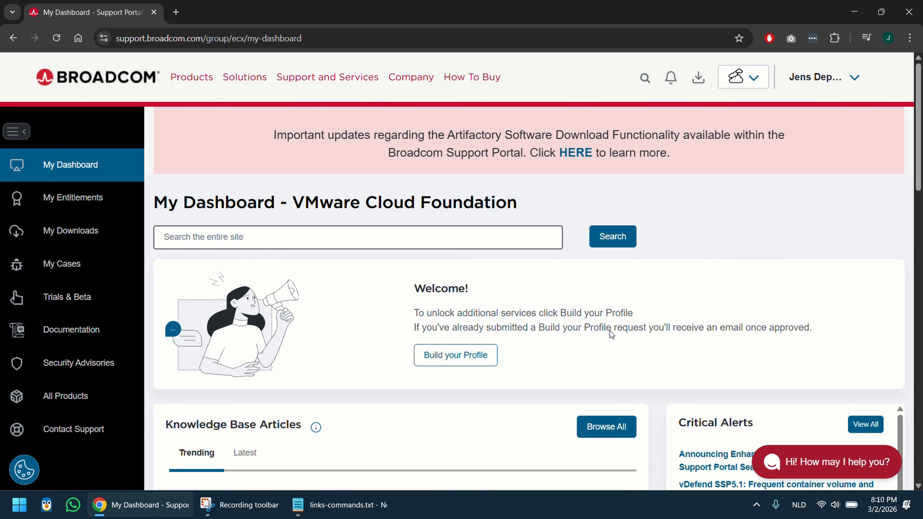
Step: Browse My Downloads' free downloads to VMware Workstation Pro 25H2 for Windows, release 25H2
left_click(95, 238)
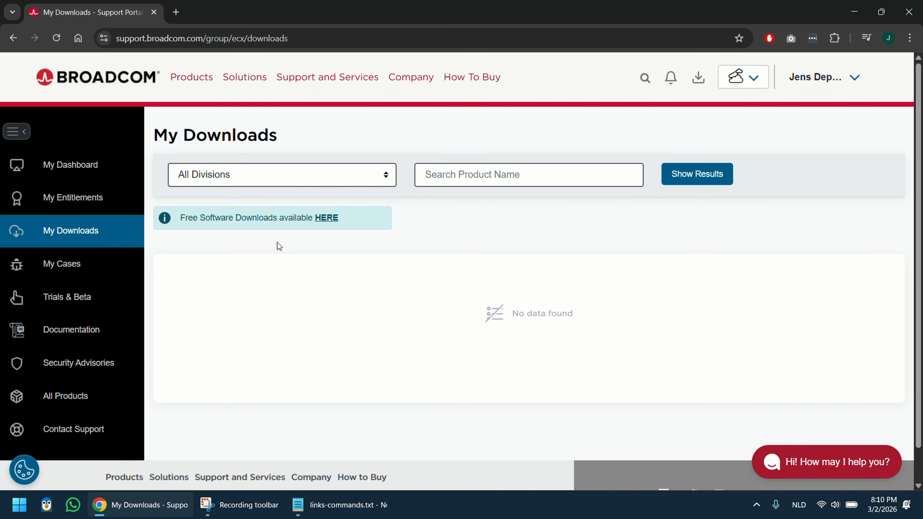
left_click(329, 218)
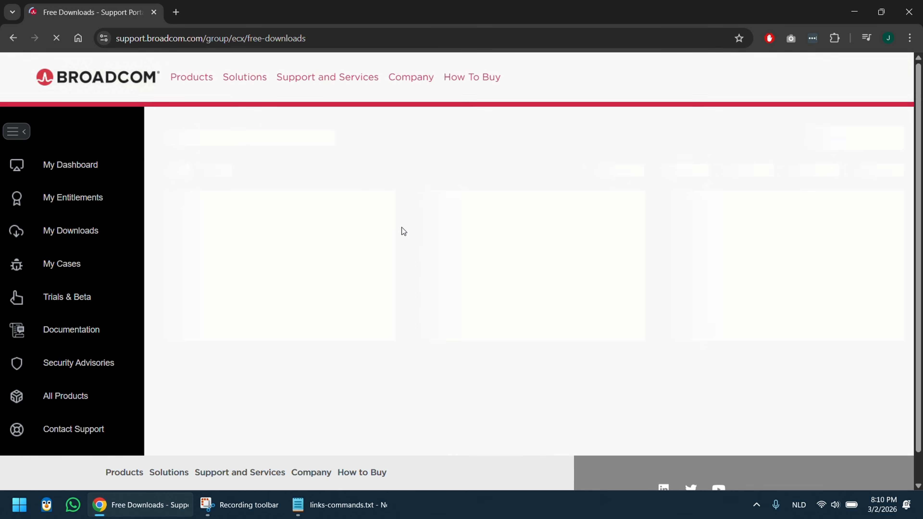
scroll(402, 228, "down", 3)
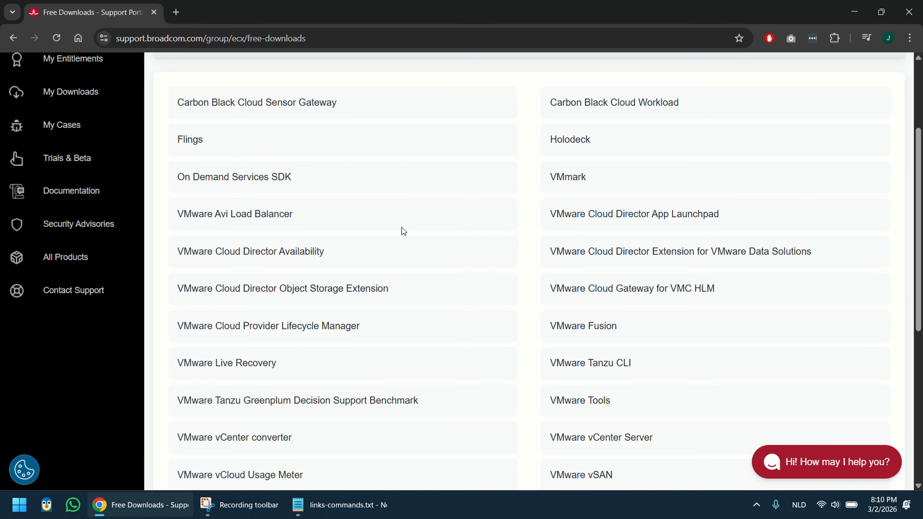
scroll(418, 243, "down", 3)
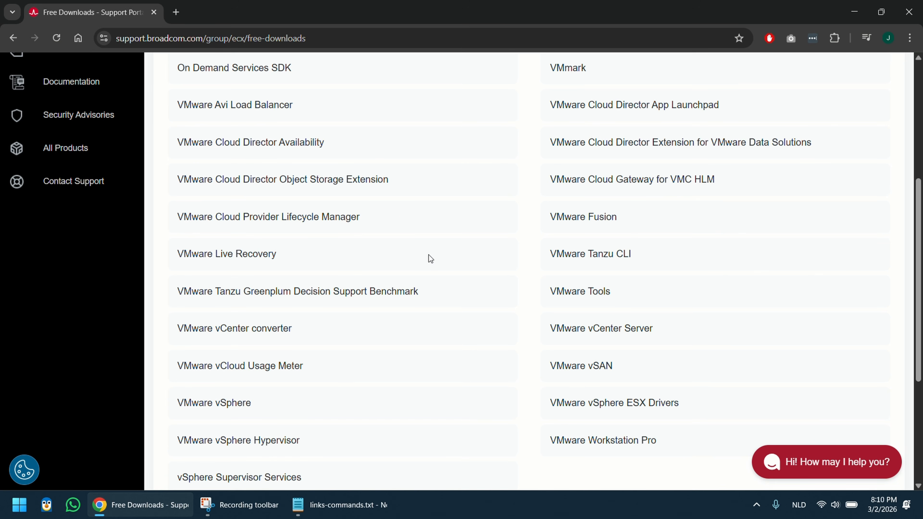
left_click(624, 443)
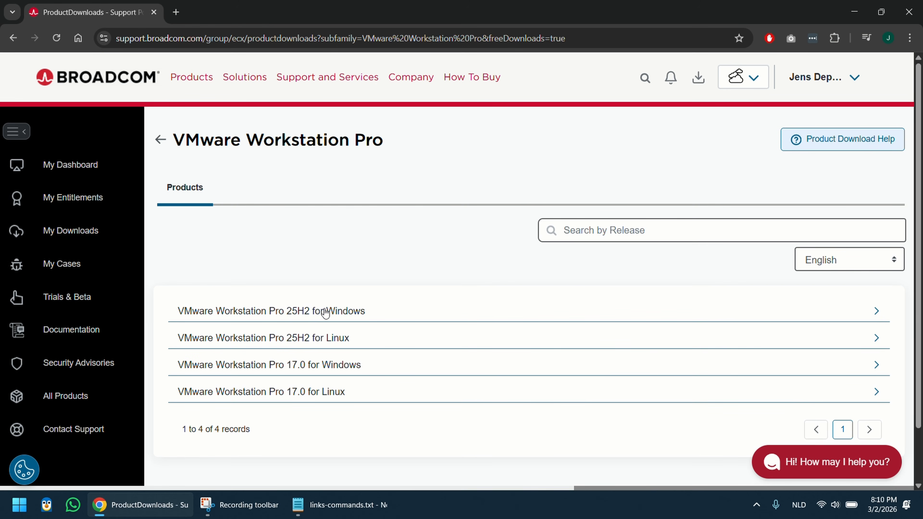
left_click(325, 312)
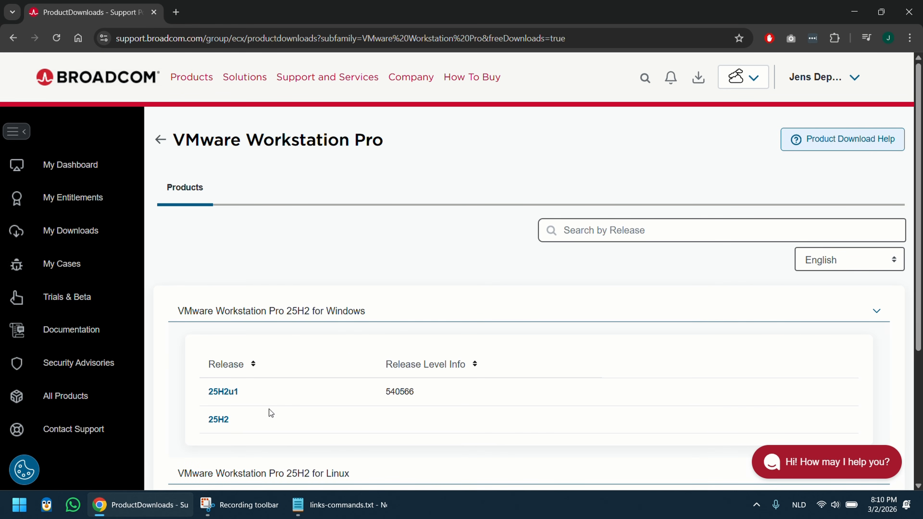
left_click(219, 420)
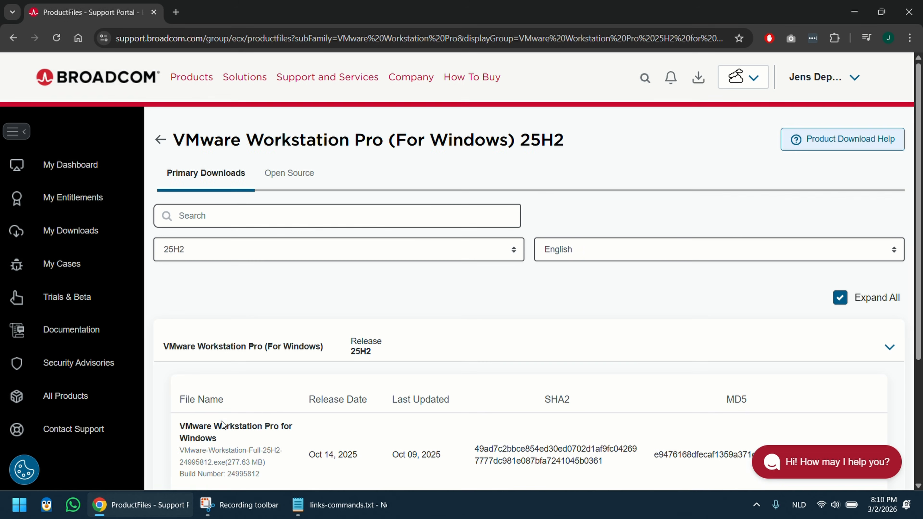
Step: Download VMware-Workstation-Full-25H2-24995812.exe and show it in its folder
scroll(688, 319, "down", 1)
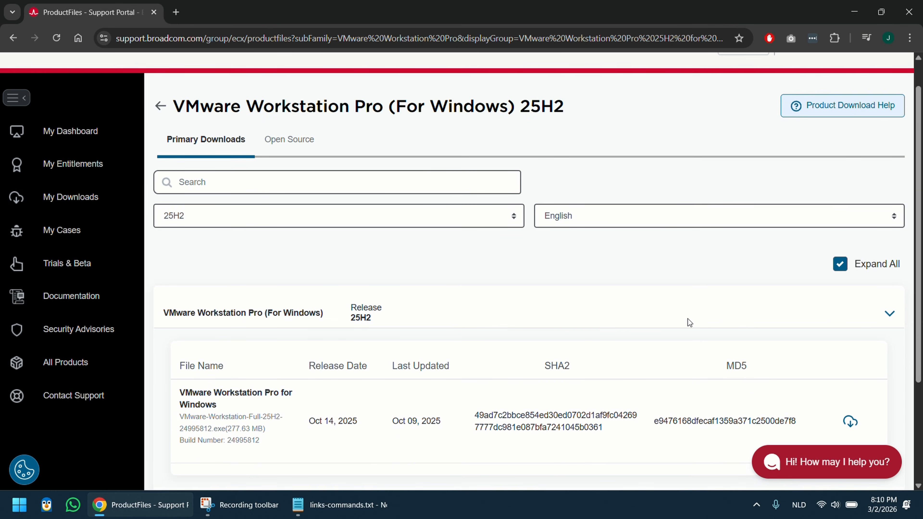
scroll(688, 319, "down", 2)
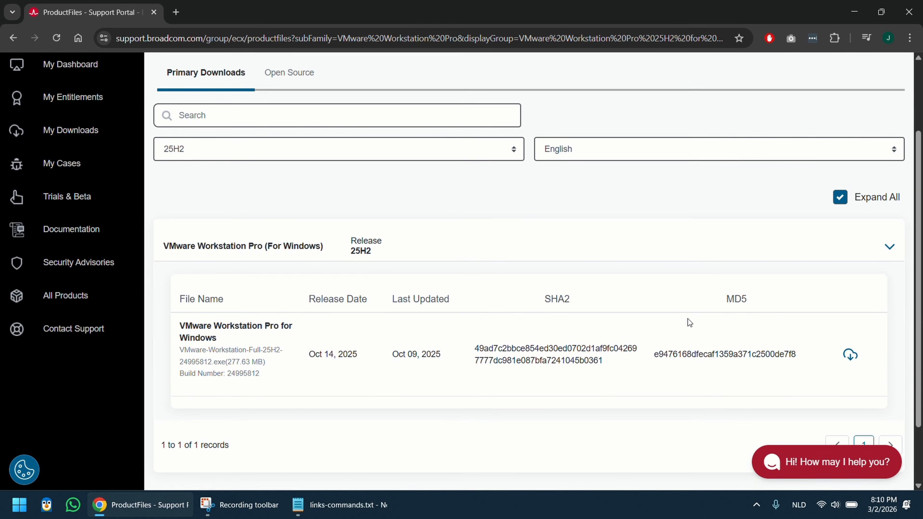
left_click(853, 359)
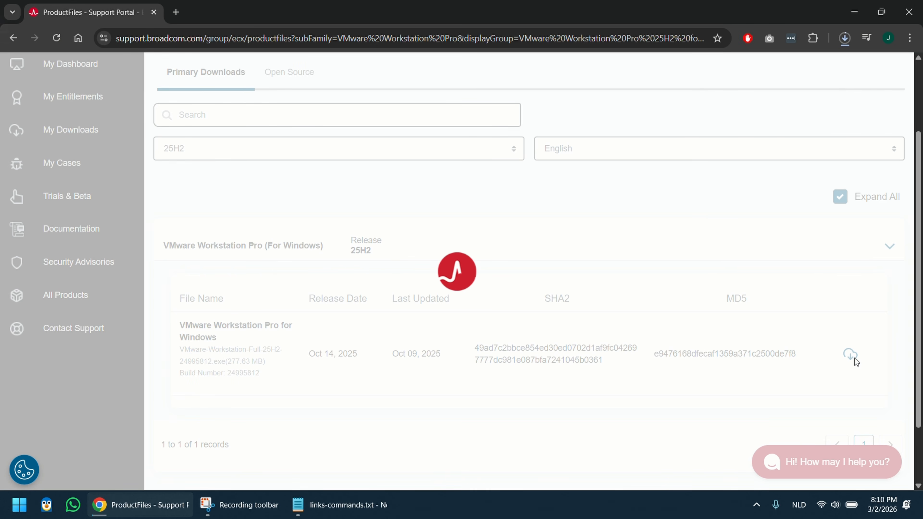
left_click(844, 39)
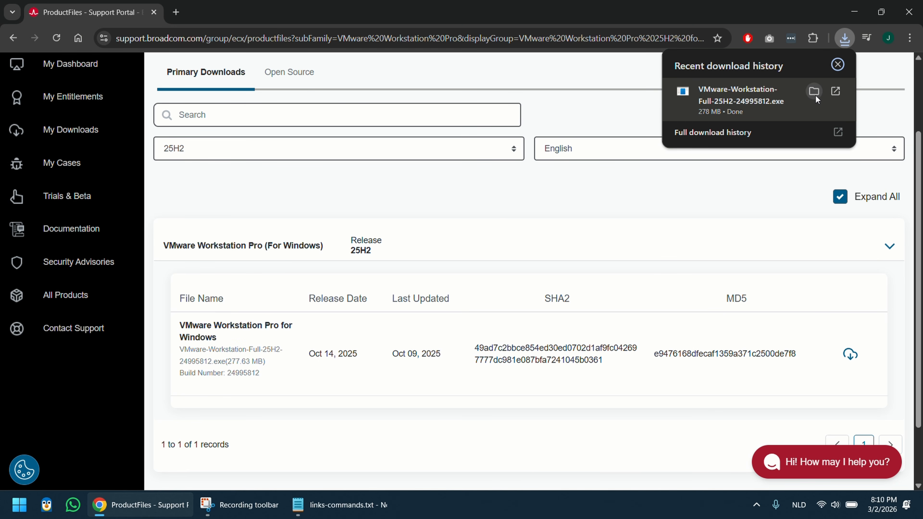
left_click(815, 96)
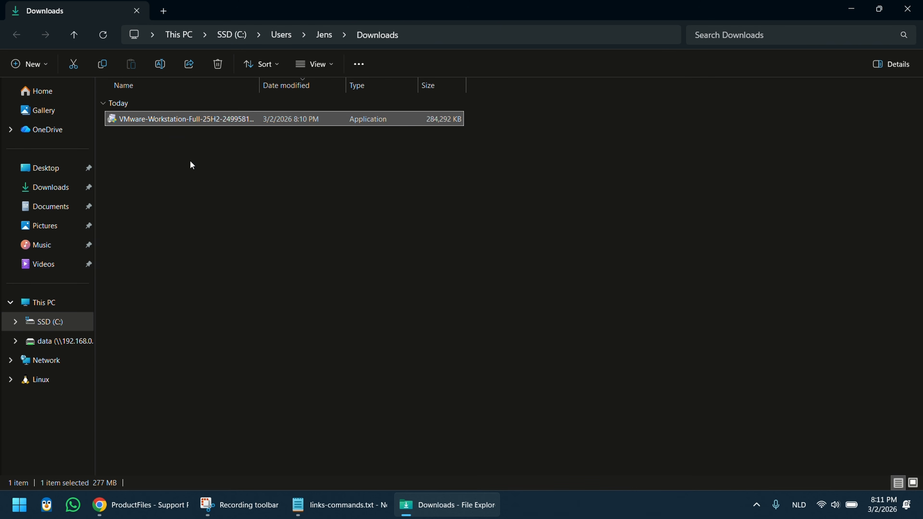
Step: Install VMware Workstation Pro 25H2, accepting the EULA and leaving the user experience options unchecked
left_click(127, 124)
double_click(126, 123)
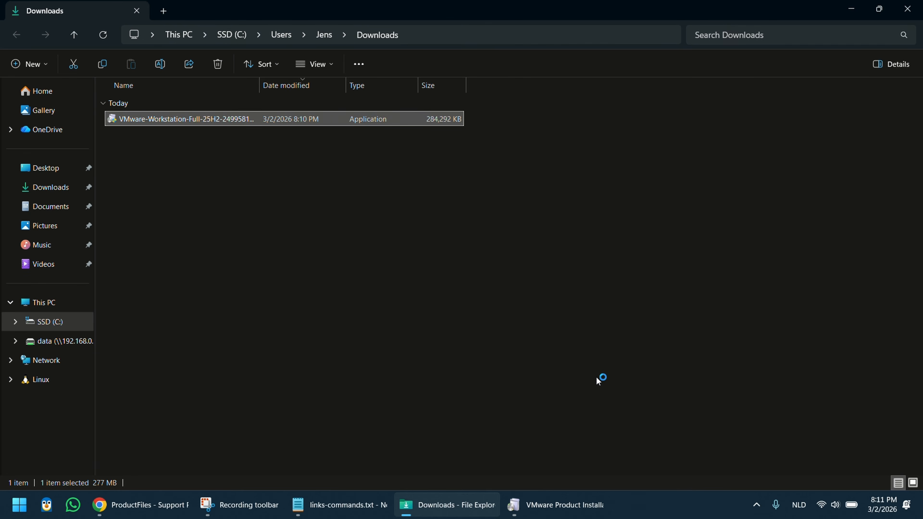
left_click(523, 346)
left_click(476, 320)
left_click(538, 346)
left_click(538, 346)
left_click(539, 345)
left_click(403, 204)
left_click(407, 240)
left_click(538, 345)
left_click(539, 345)
left_click(538, 344)
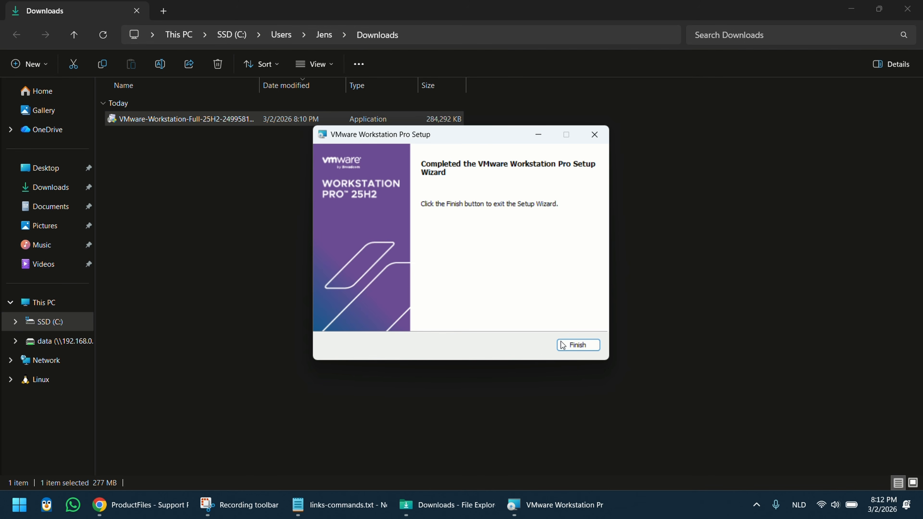
left_click(577, 345)
Step: Minimize File Explorer and Chrome so the links-commands notes are in front
left_click(454, 255)
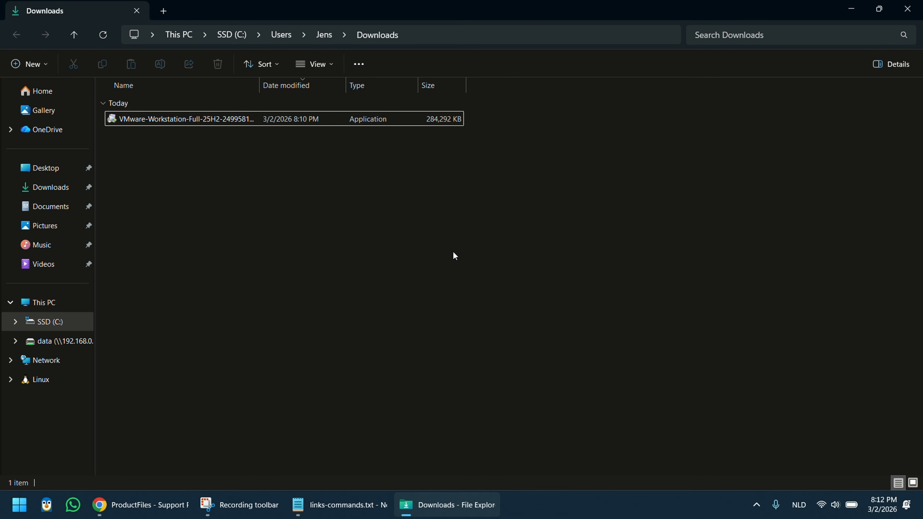
left_click(851, 11)
left_click(851, 15)
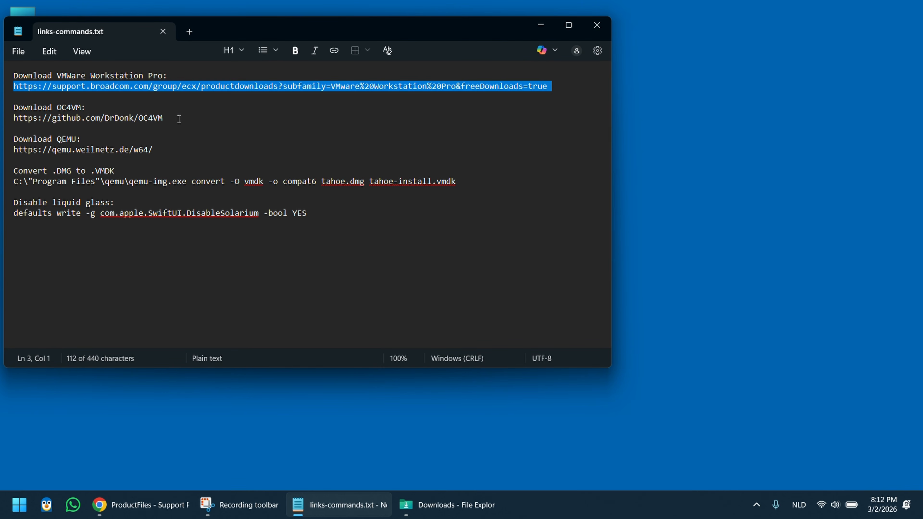
Step: Copy the github.com/DrDonk/OC4VM link from the notes and open it in Chrome
left_click_drag(179, 119, 16, 120)
key("ctrl+c")
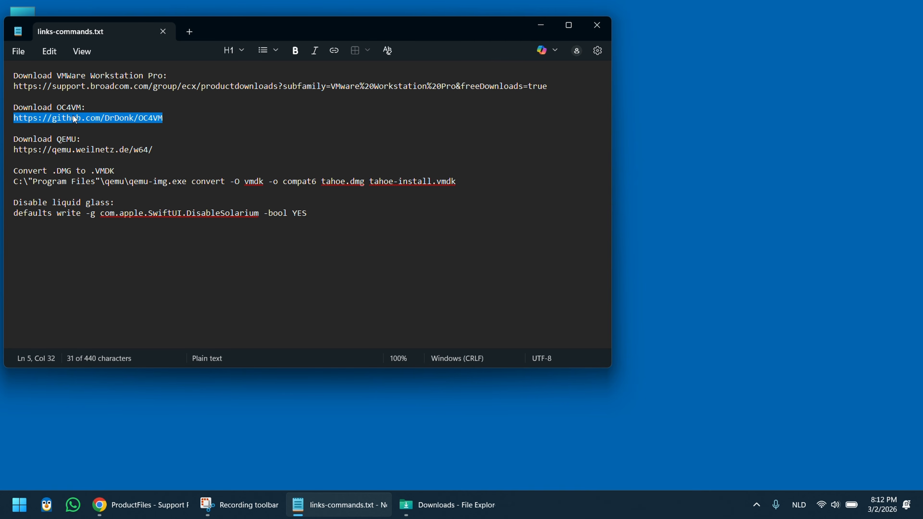
left_click(145, 511)
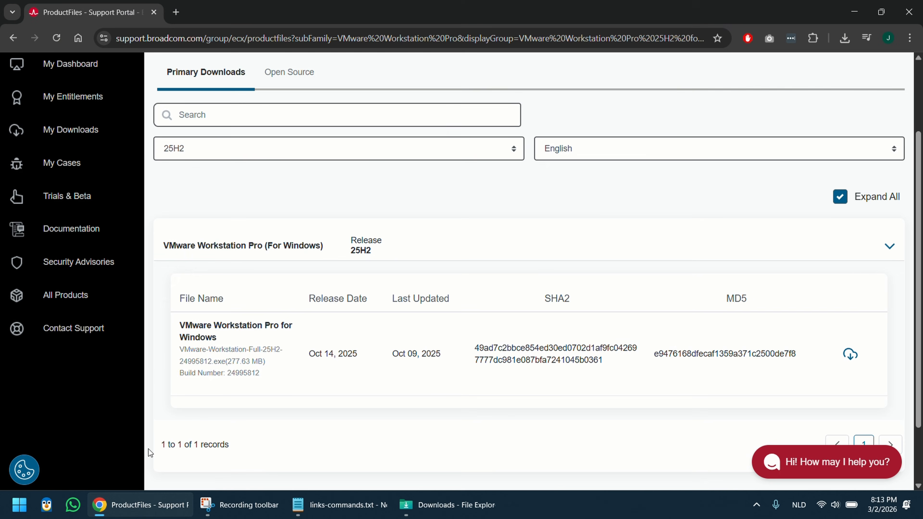
left_click(232, 40)
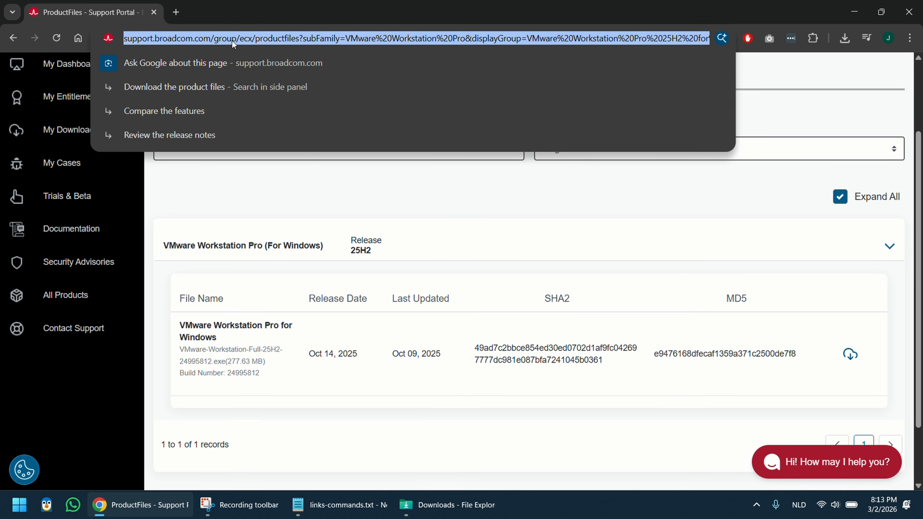
key("ctrl+v")
key("Return")
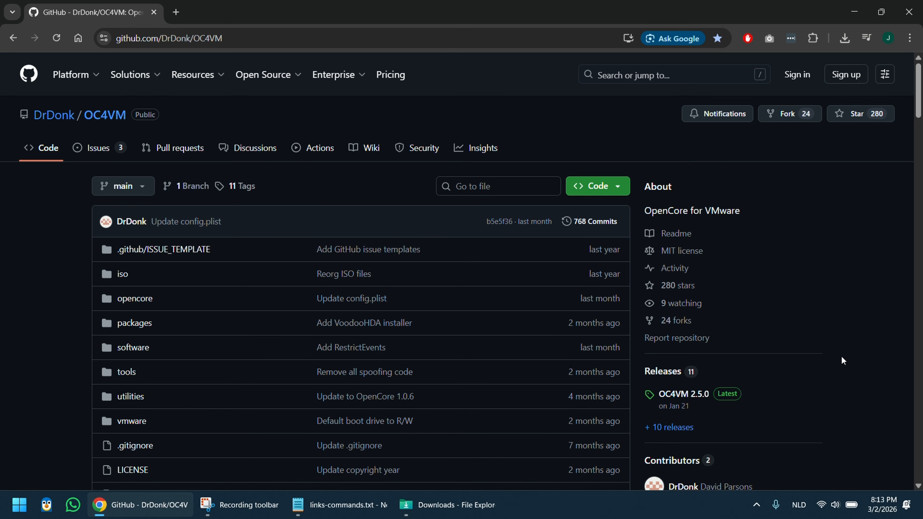
Step: Open the OC4VM 2.5.0 release and download its oc4vm-2.5.0.zip asset
scroll(842, 360, "down", 3)
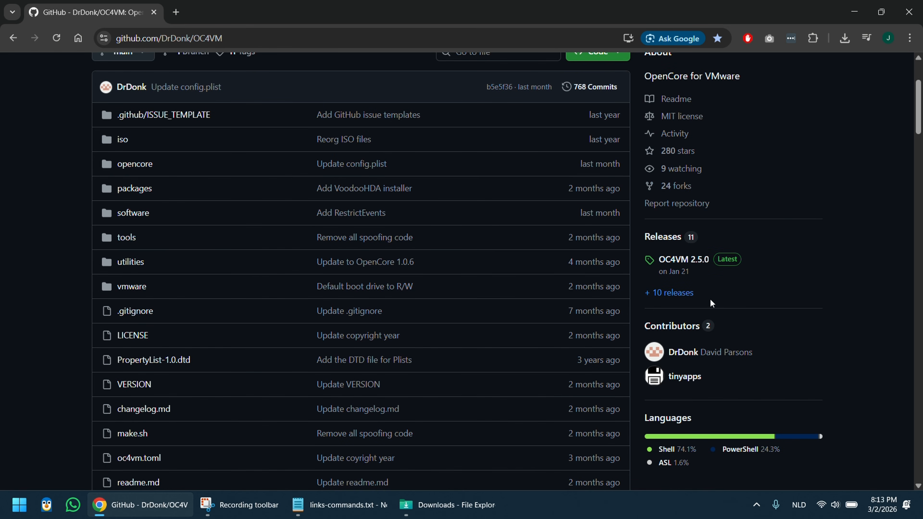
left_click(682, 259)
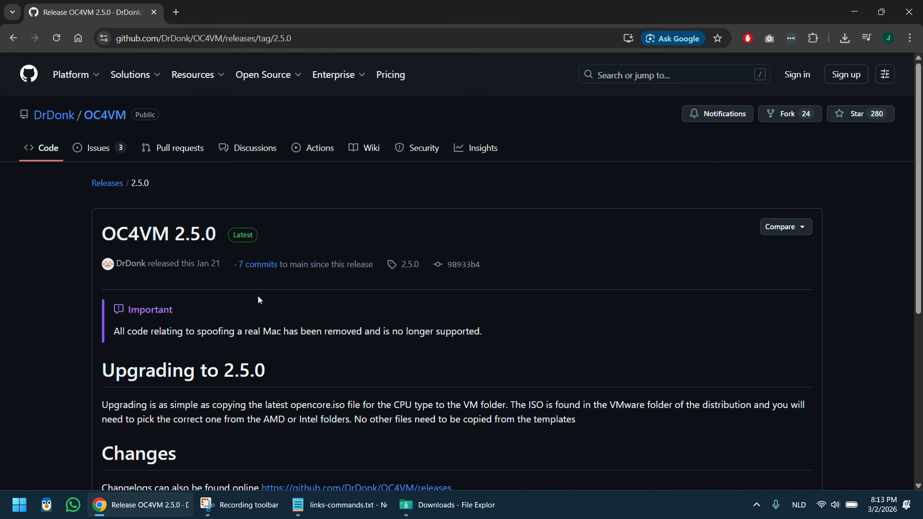
scroll(259, 300, "down", 1)
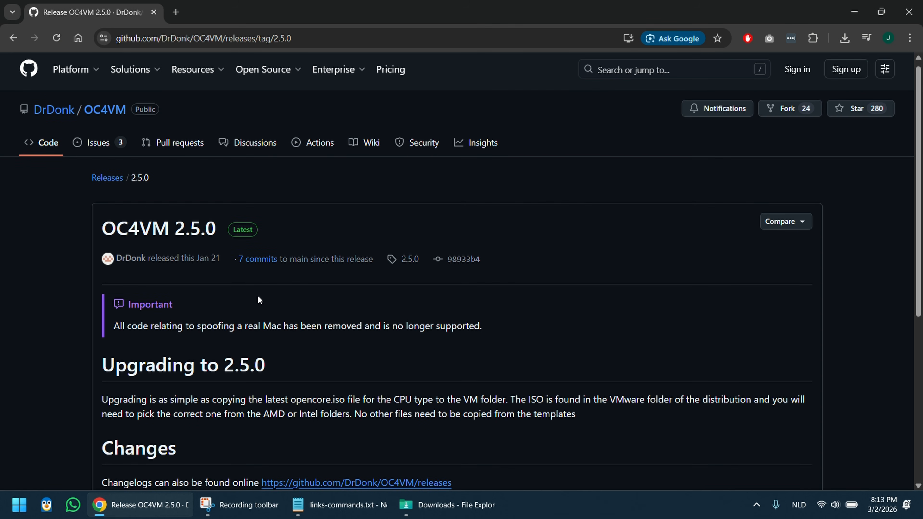
scroll(259, 300, "down", 10)
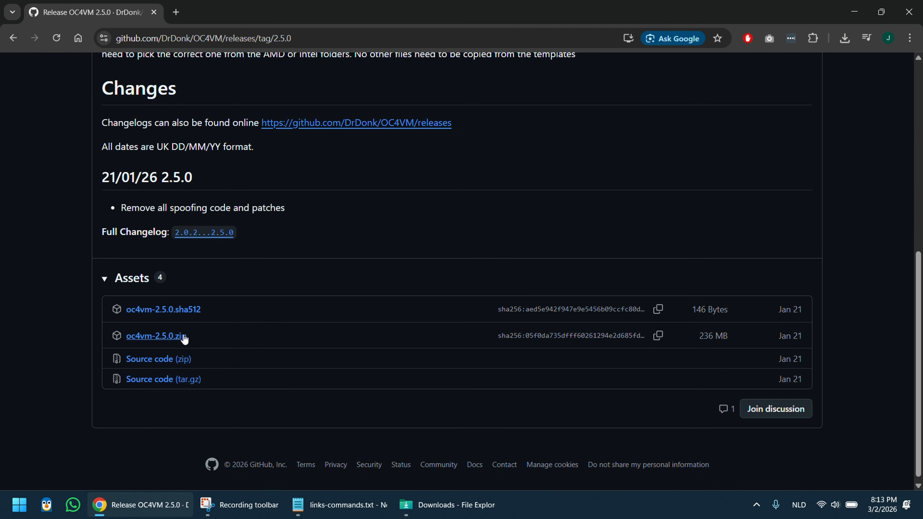
left_click(171, 338)
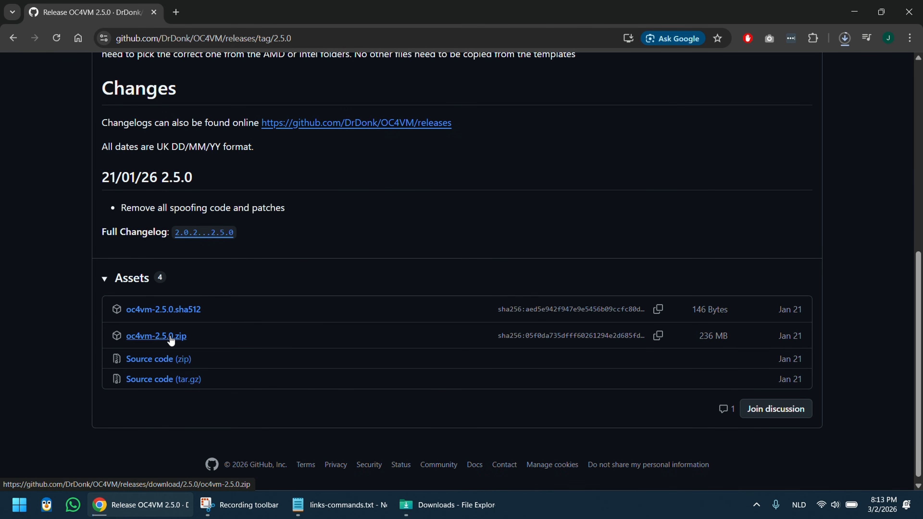
left_click(845, 38)
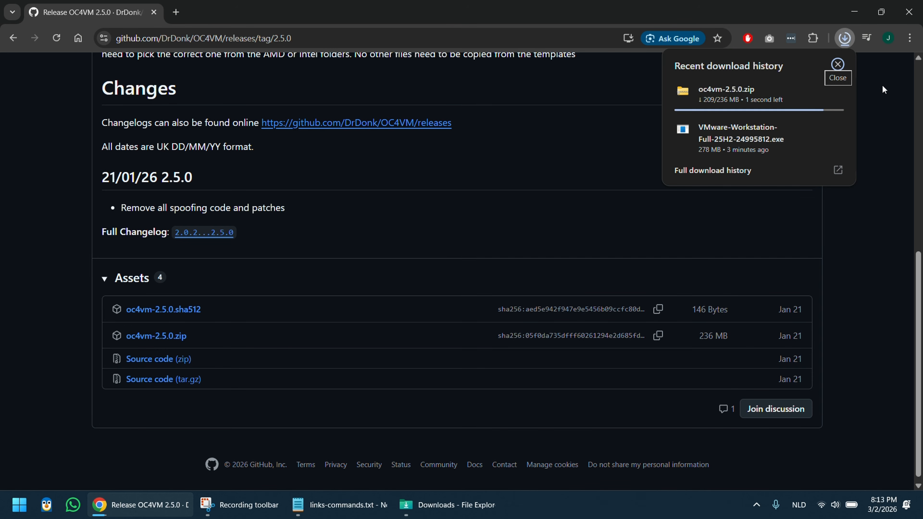
Step: Open the QEMU Windows 64-bit page from the notes link and download qemu-w64-setup-20251224.exe
left_click(349, 505)
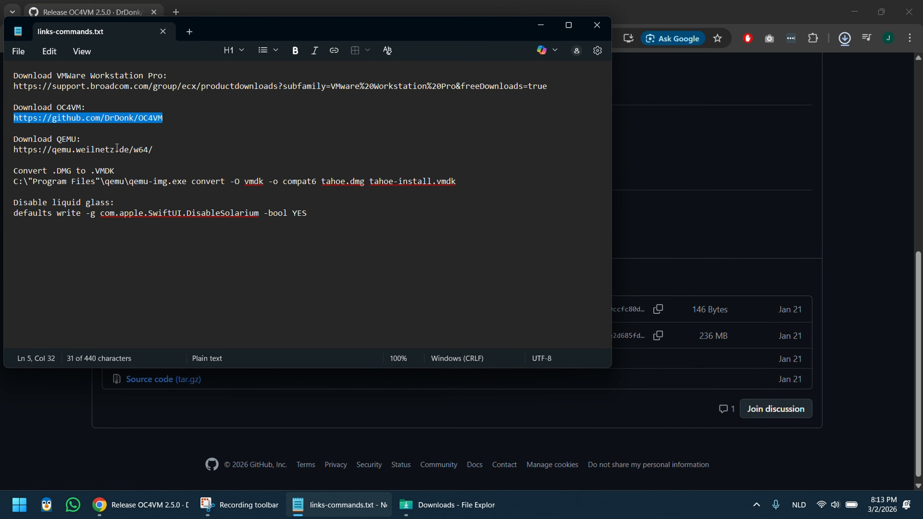
left_click_drag(163, 153, 11, 155)
key("ctrl+c")
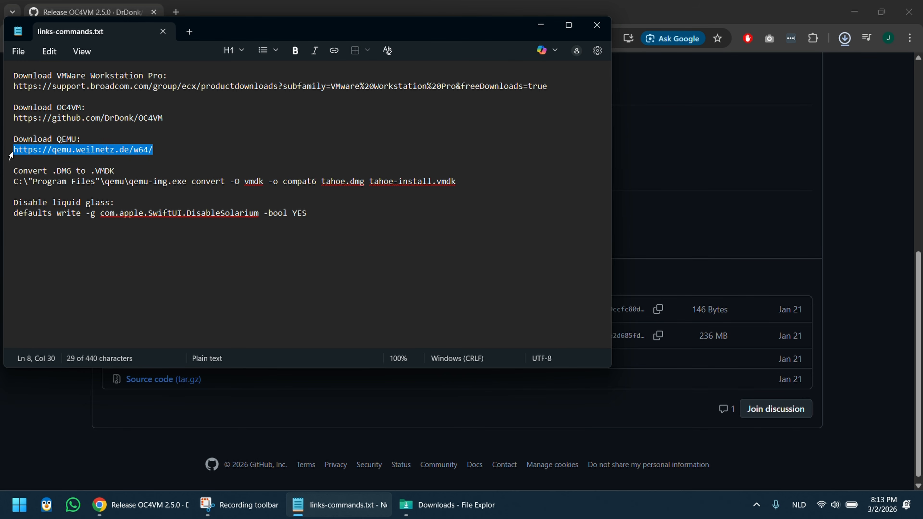
left_click(637, 77)
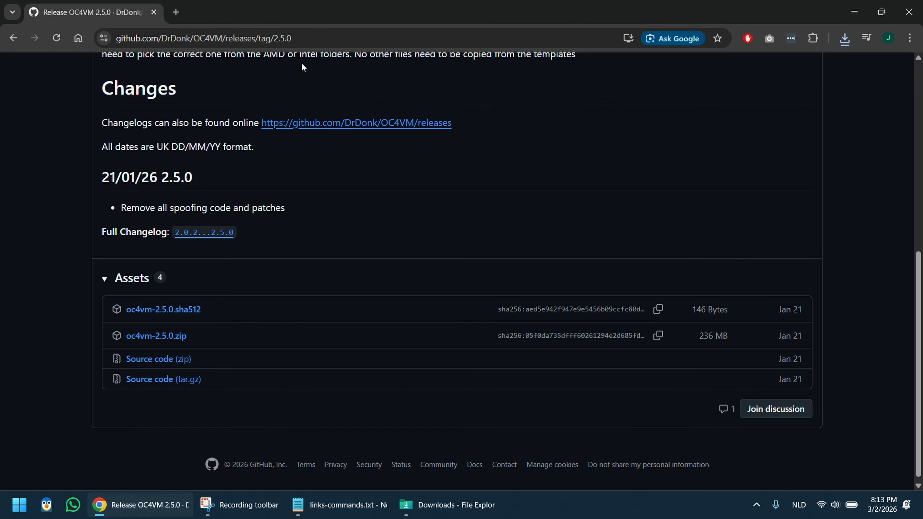
left_click(184, 38)
key("ctrl+v")
key("Return")
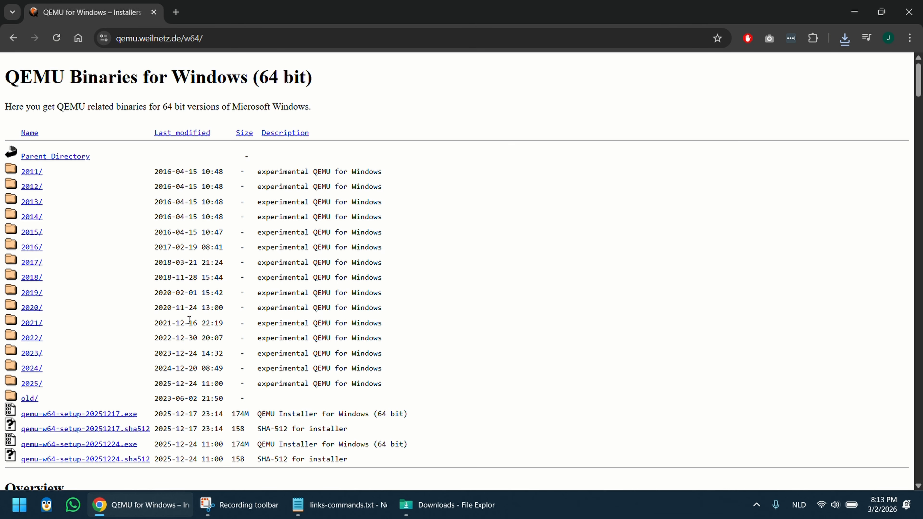
left_click(124, 444)
left_click(447, 508)
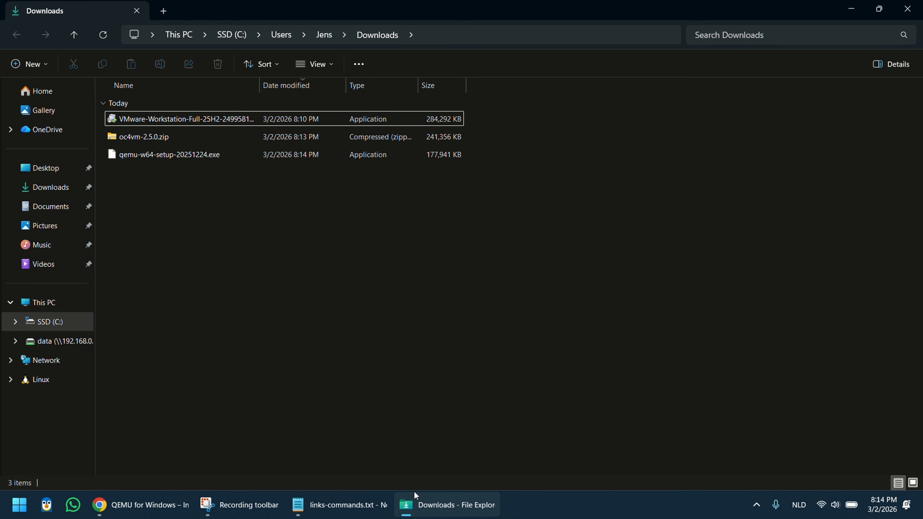
Step: Run qemu-w64-setup-20251224.exe with English language, accept the license, and finish installing QEMU 10.2.0
left_click(156, 155)
double_click(158, 156)
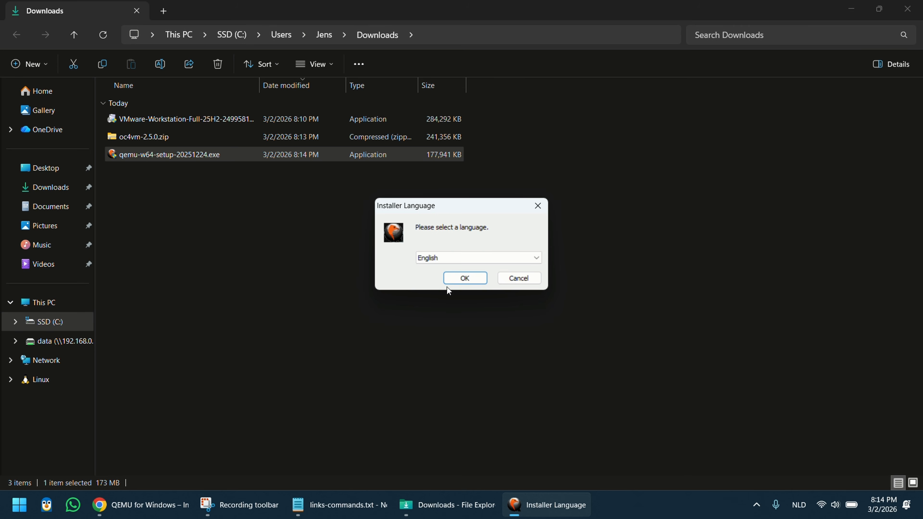
left_click(456, 283)
left_click(541, 349)
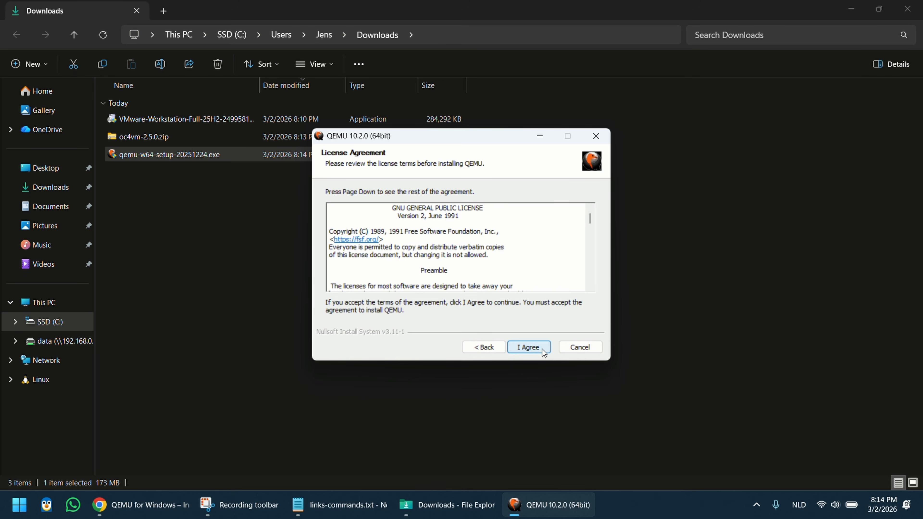
left_click(542, 349)
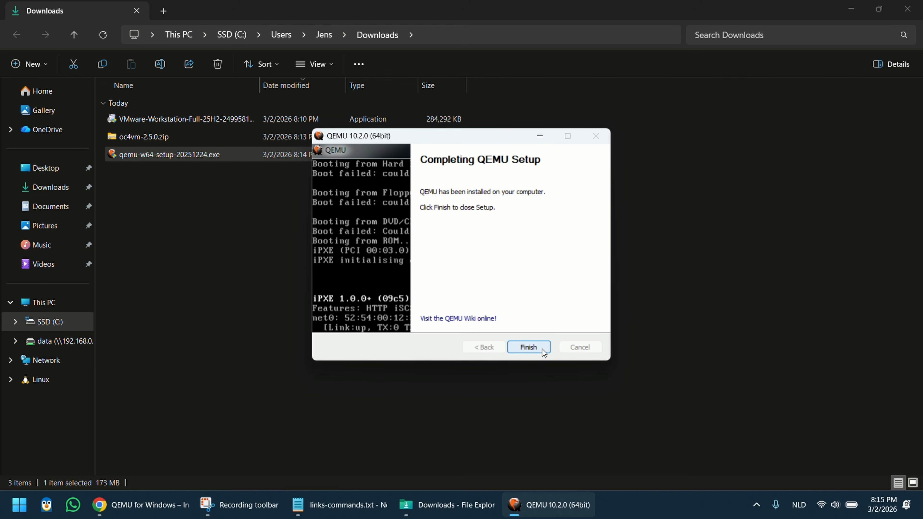
left_click(542, 349)
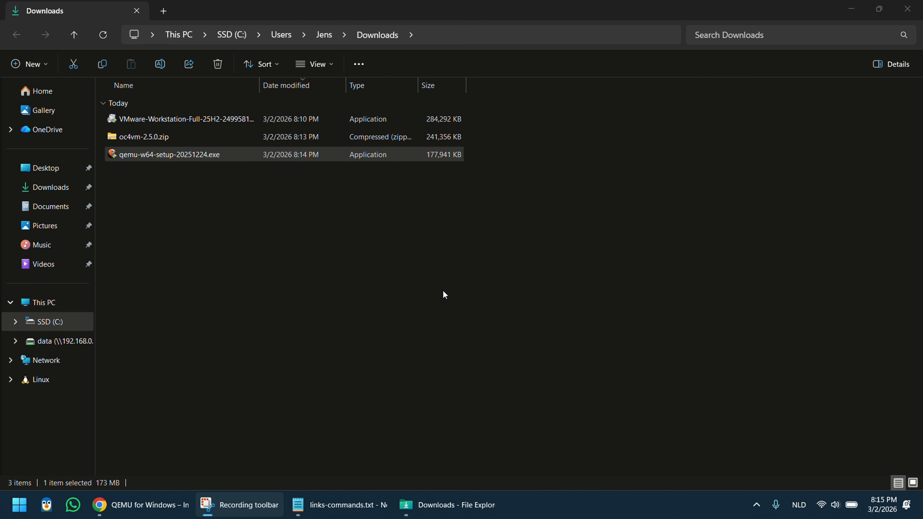
Step: Extract oc4vm-2.5.0.zip into its own oc4vm-2.5.0 folder
left_click(153, 137)
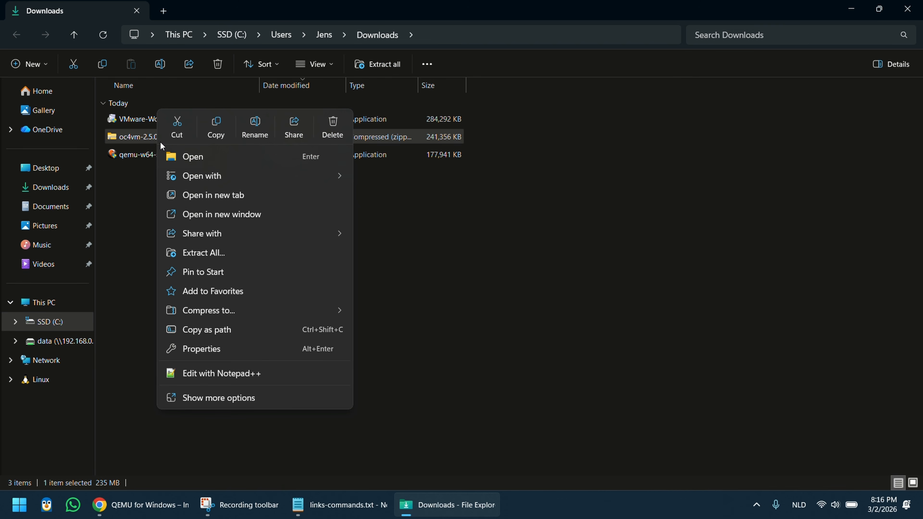
left_click(209, 254)
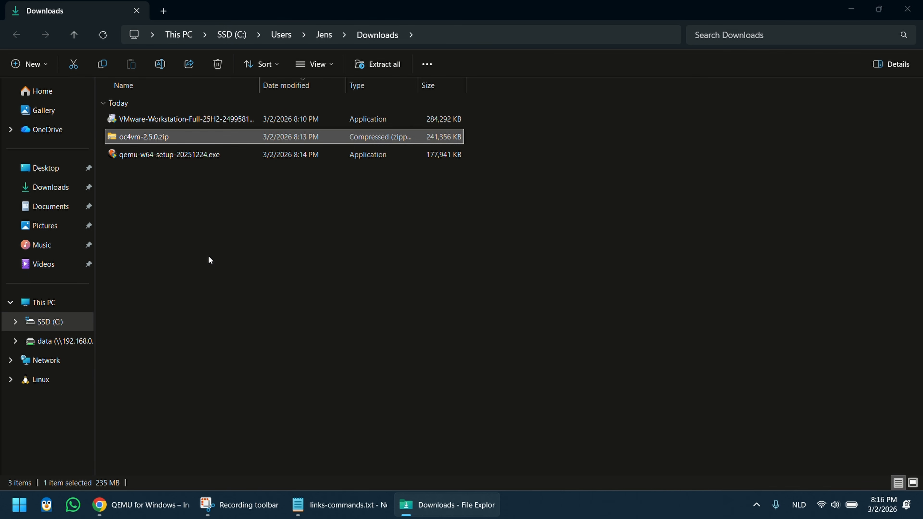
left_click(554, 373)
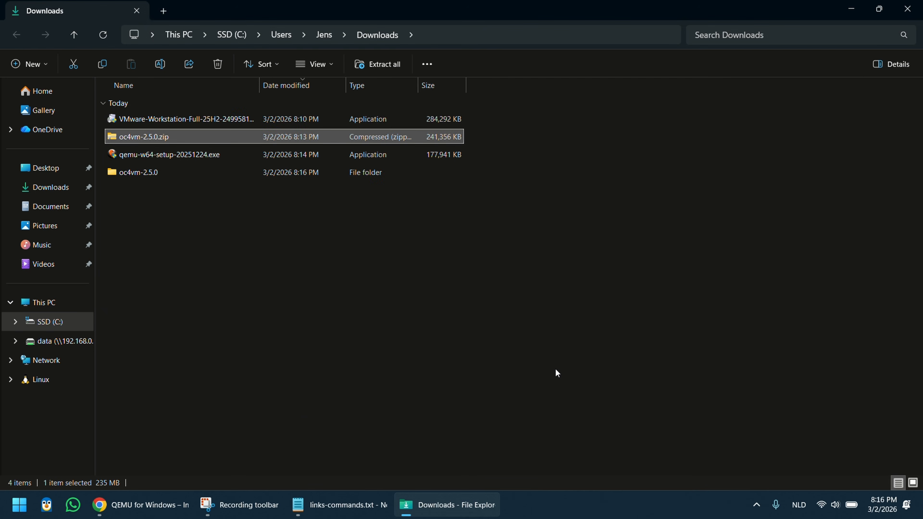
Step: Open oc4vm-2.5.0\tools\windows and launch recoveryOS.exe
double_click(146, 173)
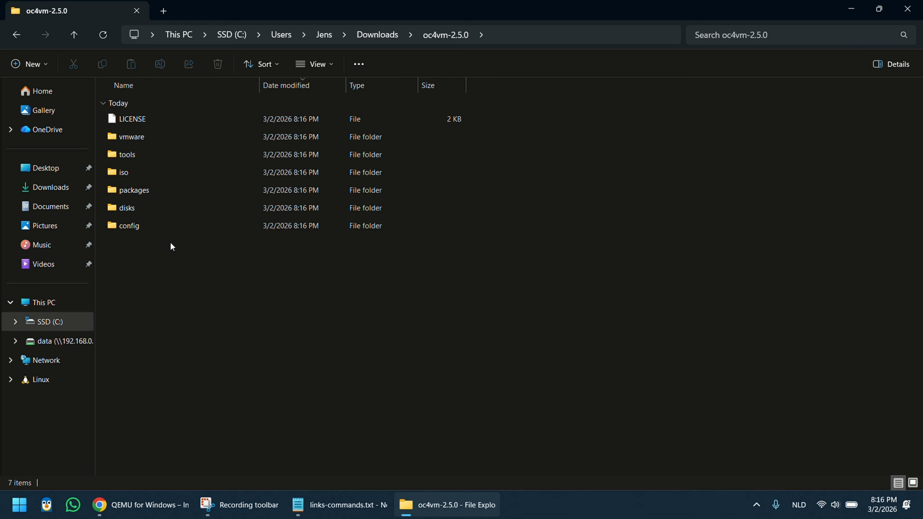
double_click(135, 154)
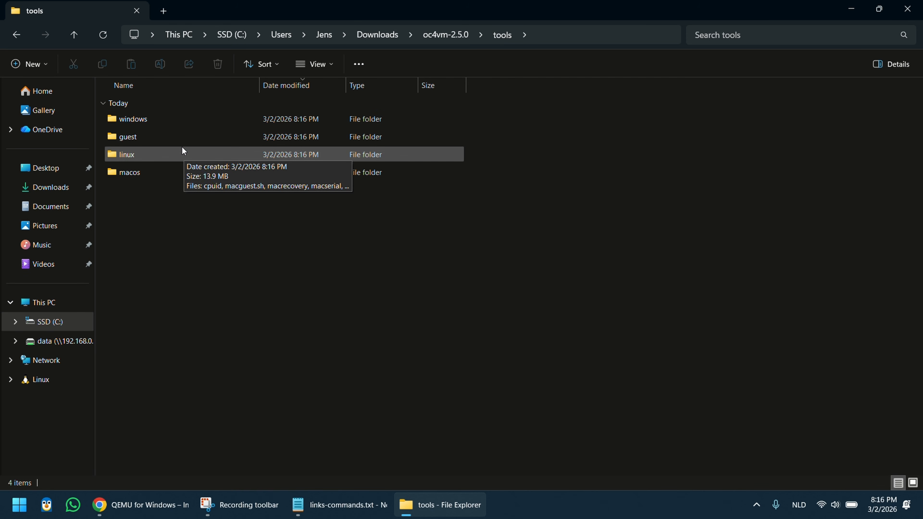
double_click(174, 122)
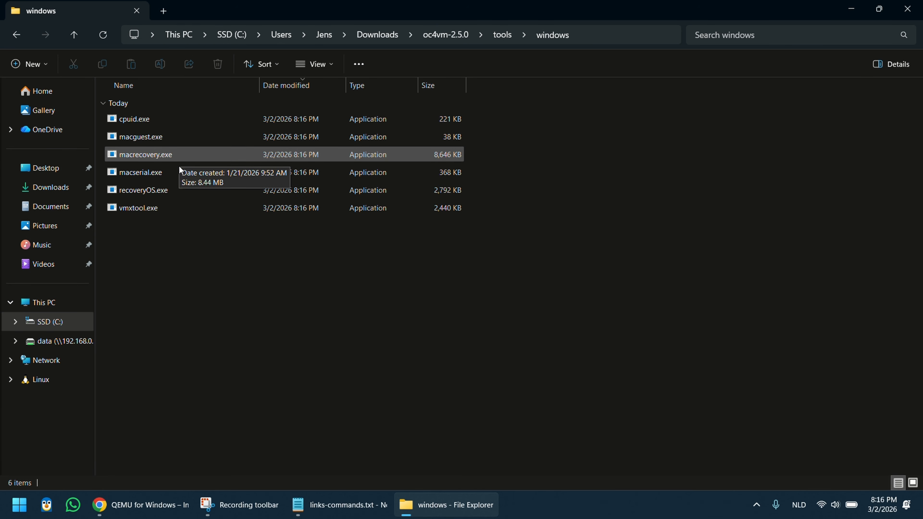
double_click(182, 190)
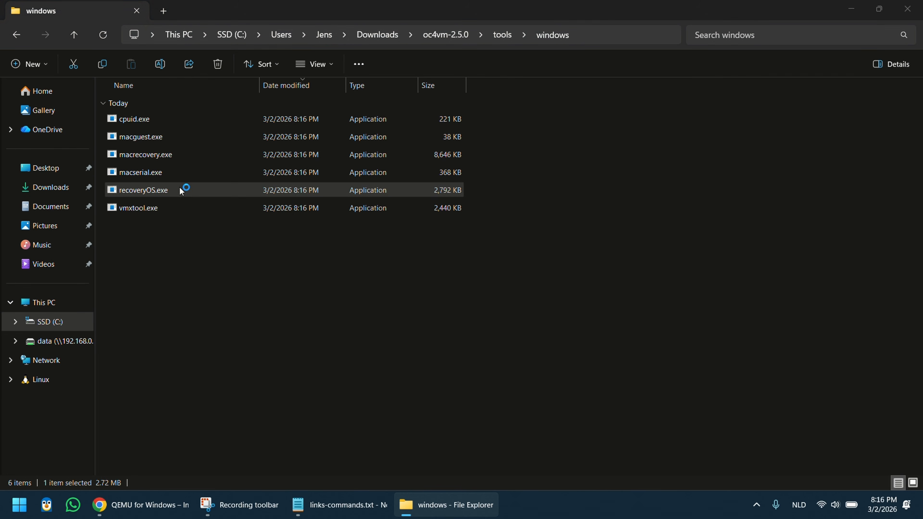
Step: Allow recoveryOS.exe past the SmartScreen warning and choose 7 for Tahoe
left_click(338, 164)
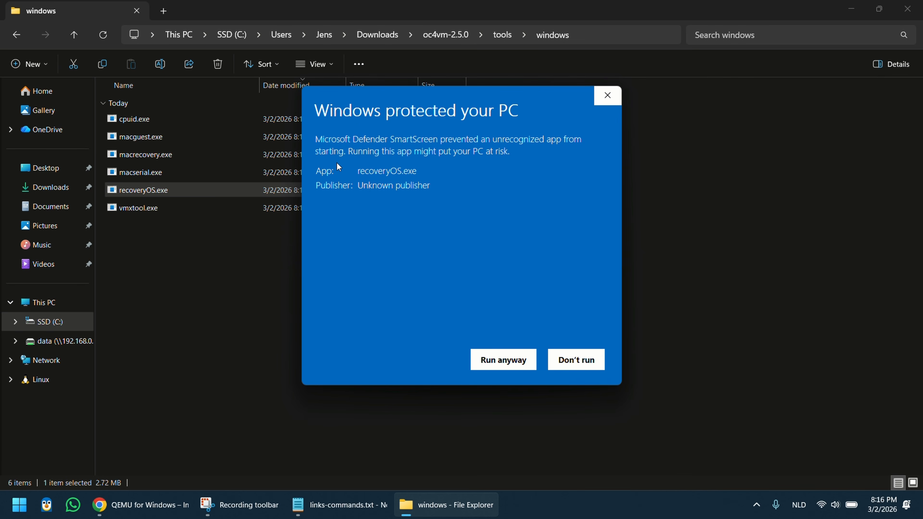
left_click(497, 359)
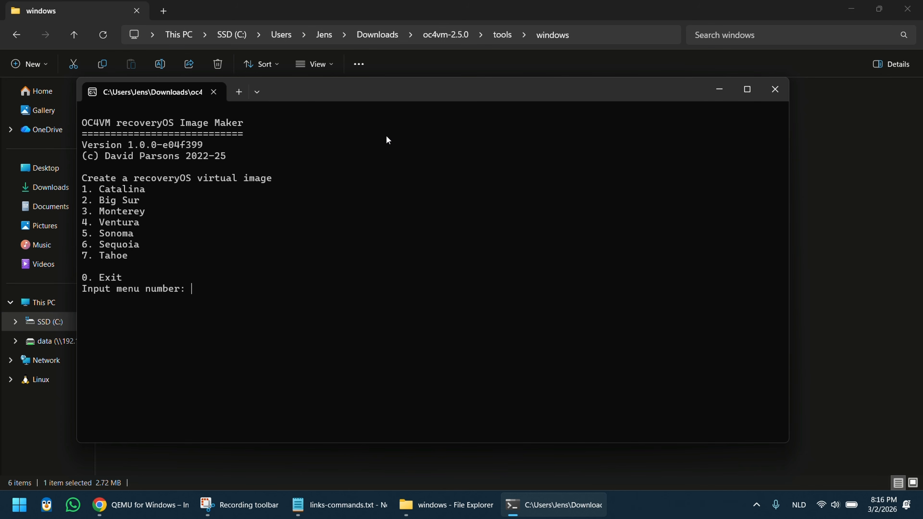
type("7")
key("Return")
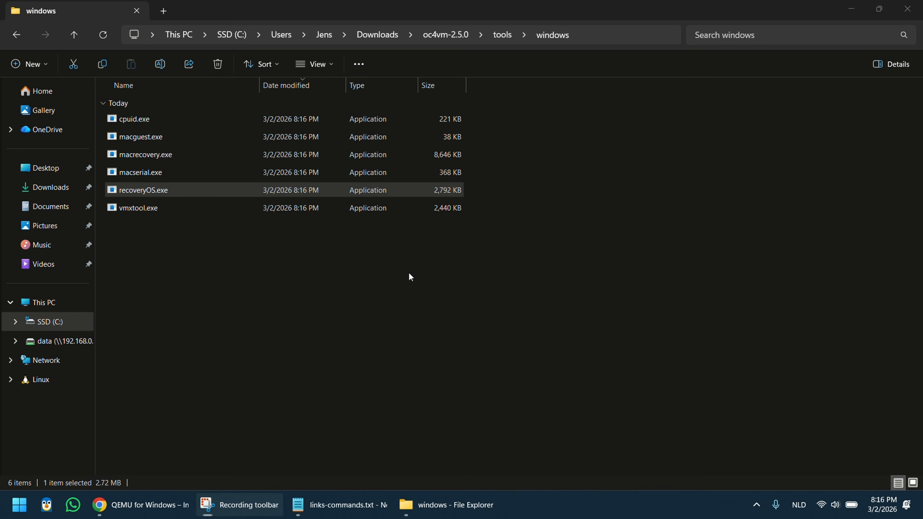
Step: Open Command Prompt and cd into the copied tools\windows folder path
key("super")
type("cmd")
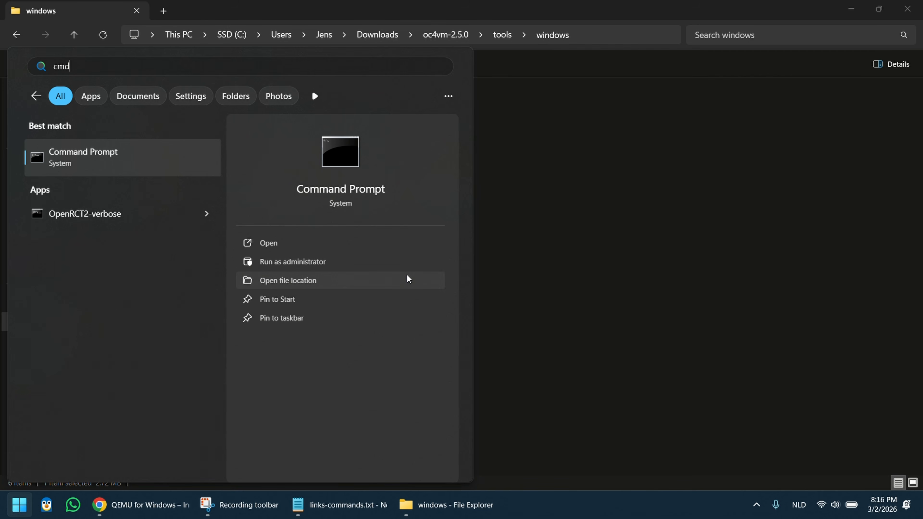
left_click(334, 244)
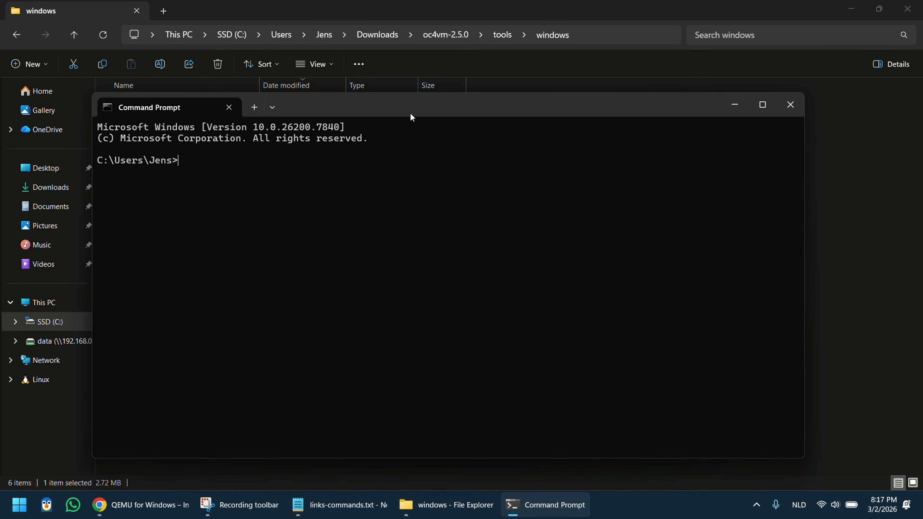
left_click_drag(414, 113, 522, 119)
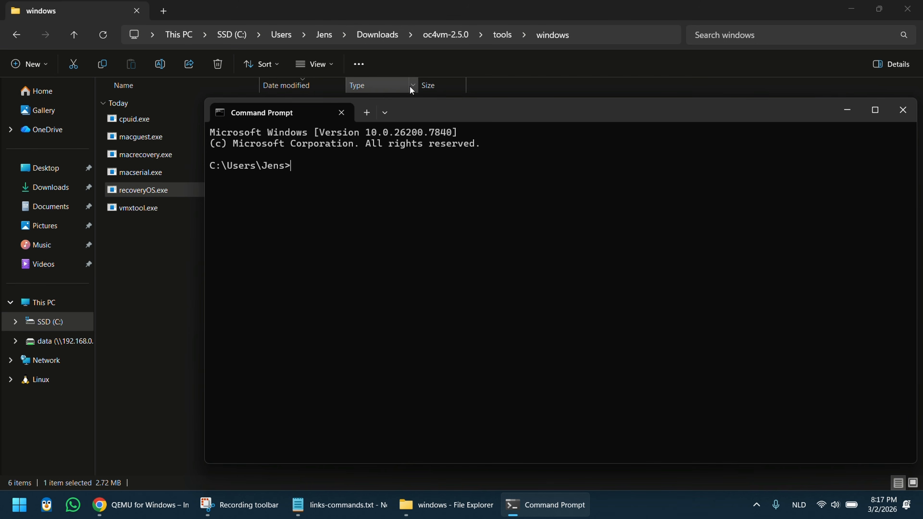
left_click(589, 37)
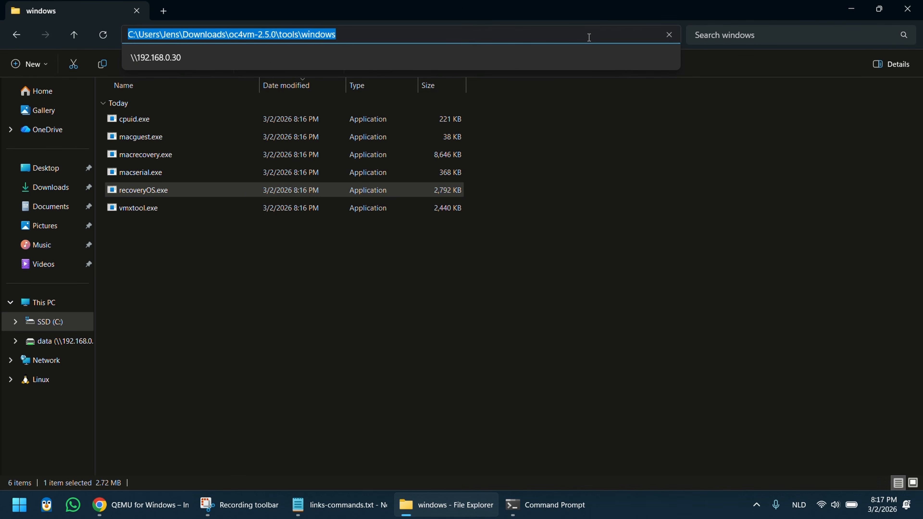
left_click(577, 504)
type("cd")
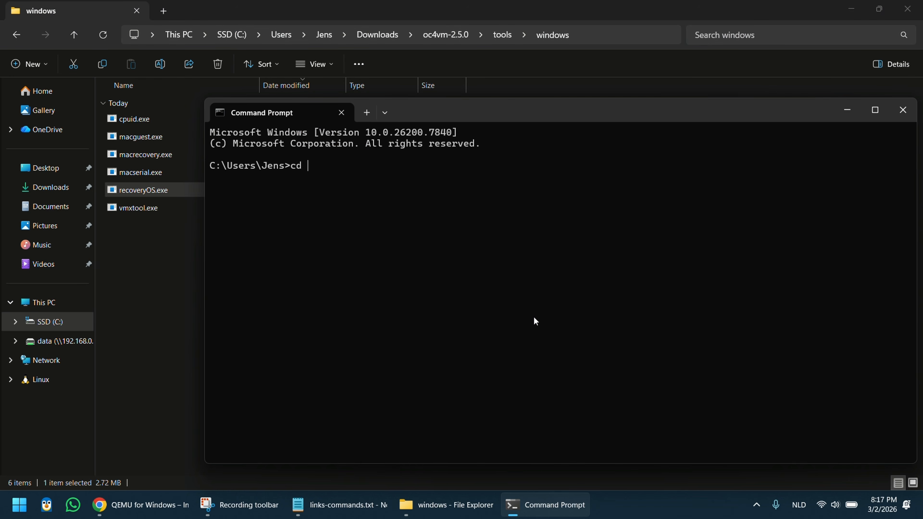
type("C:\\Users\\Jens\\Downloads\\oc4vm-2.5.0\\tools\\windows")
key("Return")
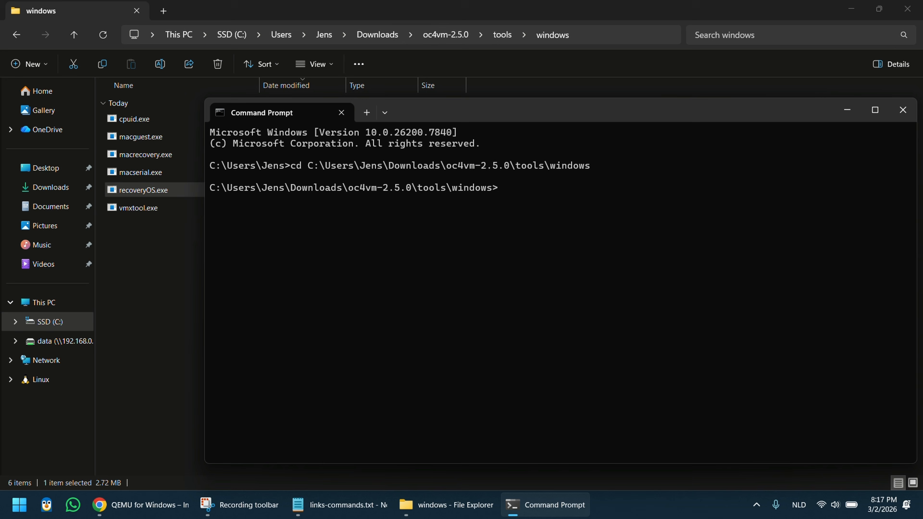
Step: Run recoveryOS.exe from Command Prompt and pick 7 for Tahoe
type("re")
key("Tab")
key("Return")
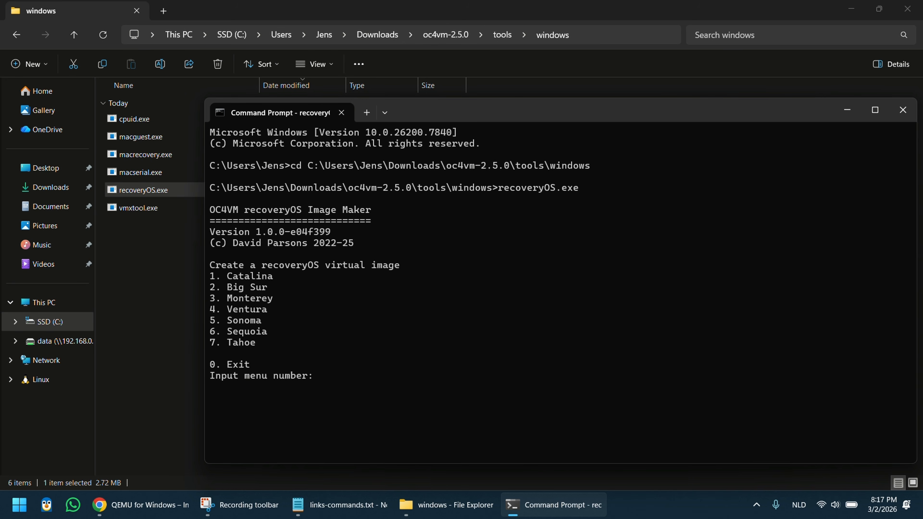
type("7")
key("Return")
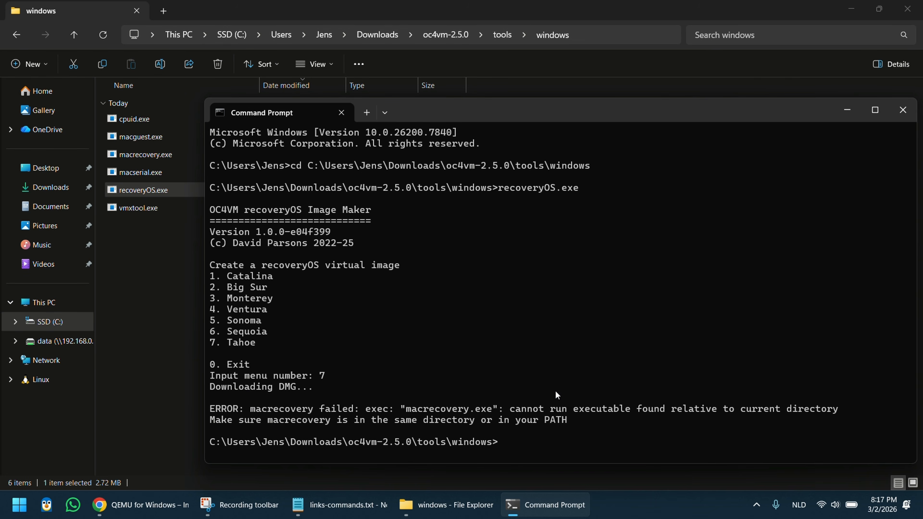
Step: List the folder with dir and append the tools\windows folder to PATH
type("dir")
key("Return")
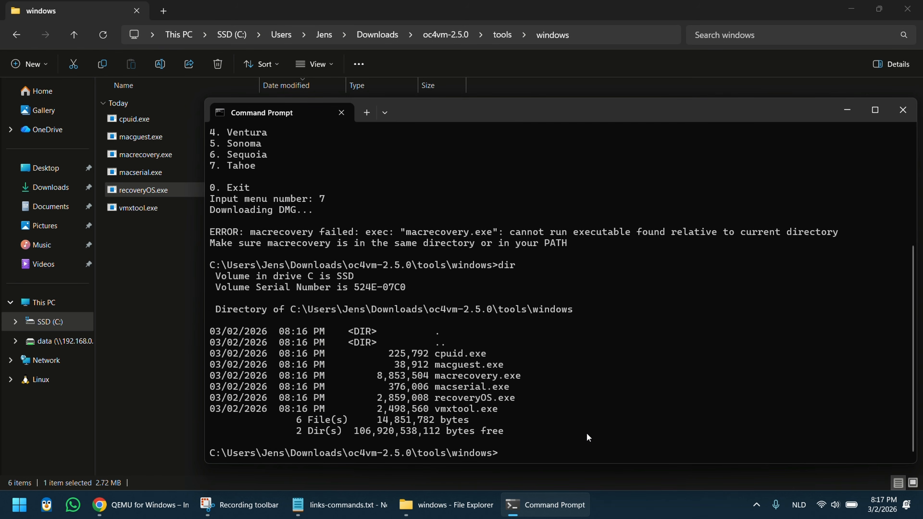
type("set PATH=%PATH")
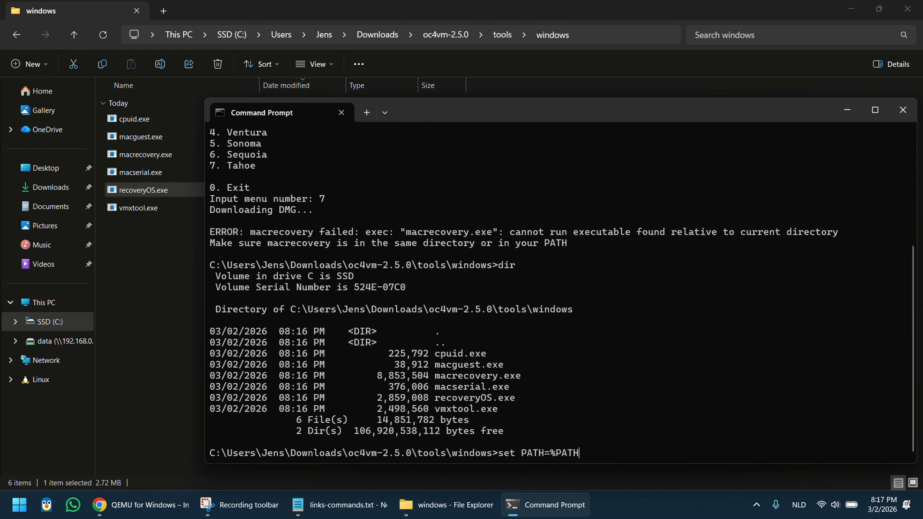
type("%;")
type("C:\\Users\\Jens\\Downloads\\oc4vm-2.5.0\\tools\\windows")
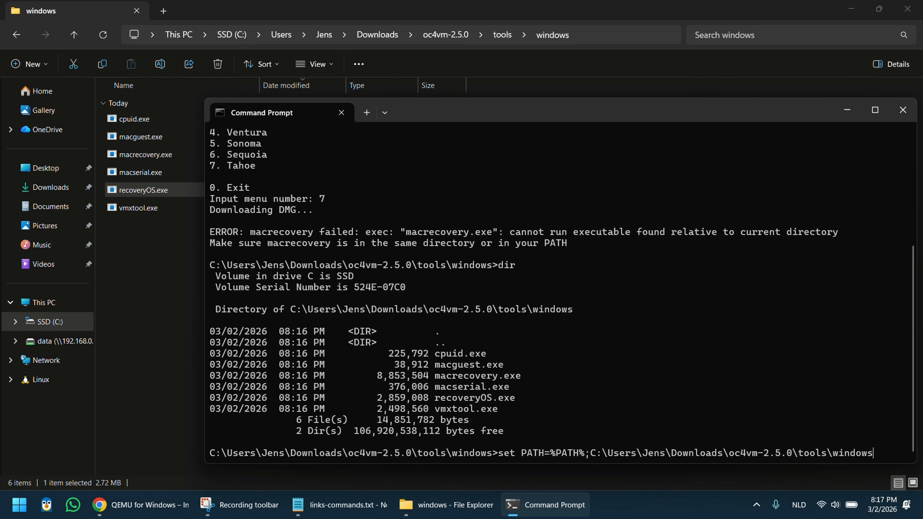
key("Return")
Step: Rerun recoveryOS.exe, pick 7 for Tahoe, then 1 for VMware VMDK conversion
type("recoveryOS.exe")
key("Tab")
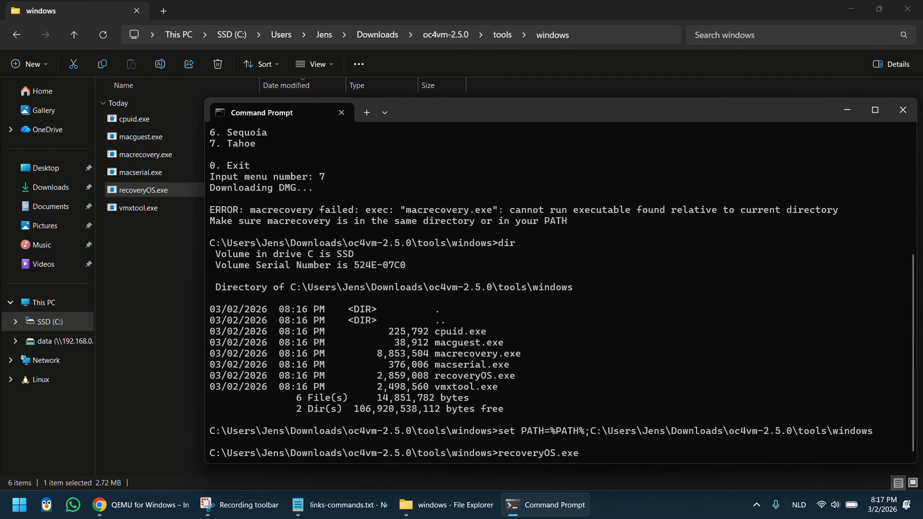
key("Return")
type("7")
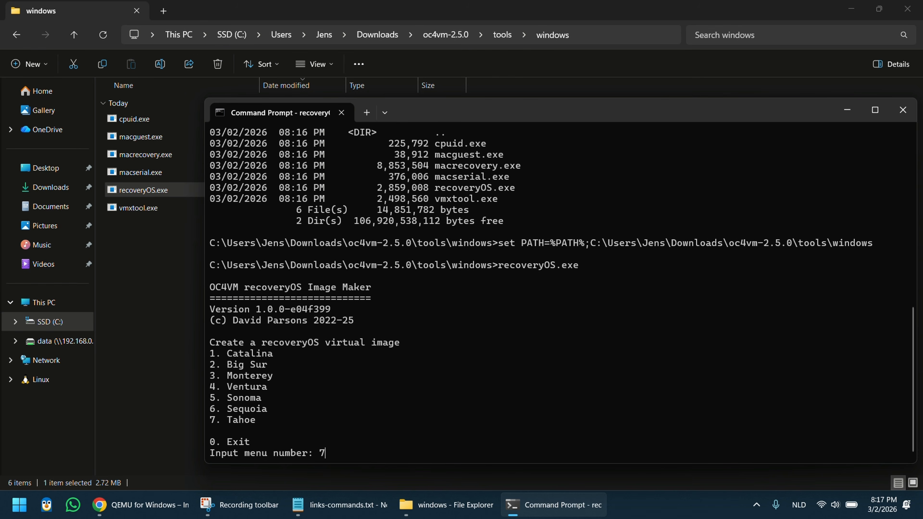
key("Return")
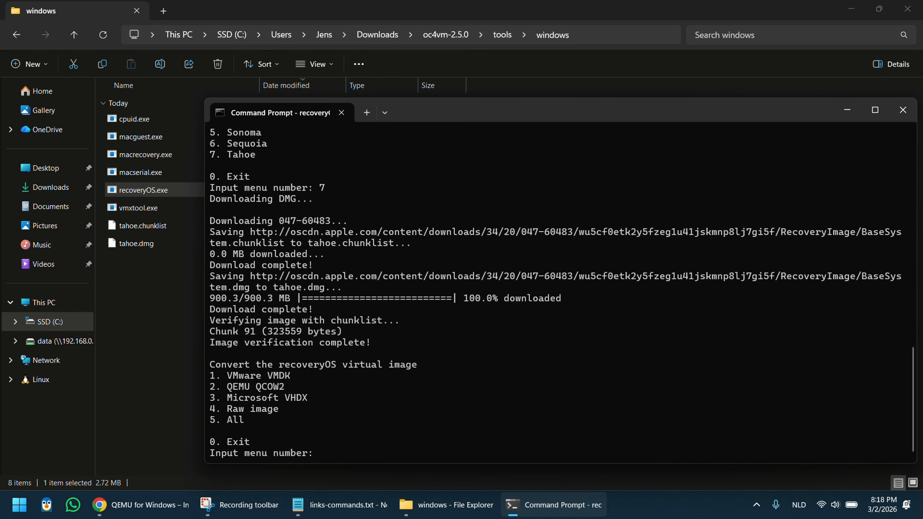
type("1")
key("Return")
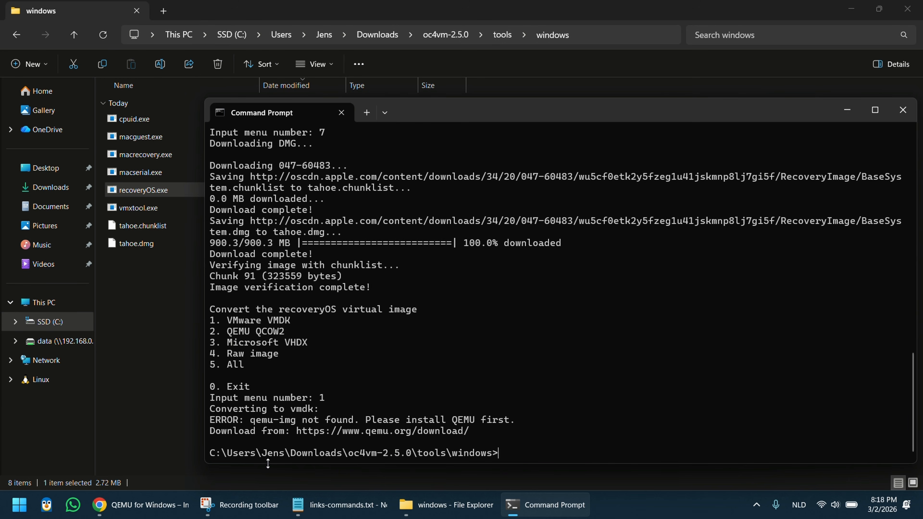
Step: Copy the saved qemu-img convert line from Notepad into Command Prompt to create tahoe-install.vmdk
left_click(338, 505)
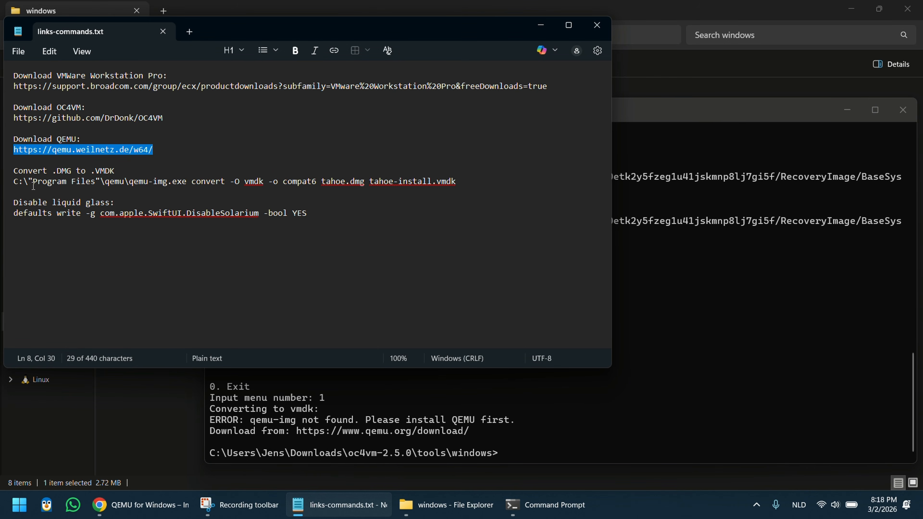
left_click(6, 187)
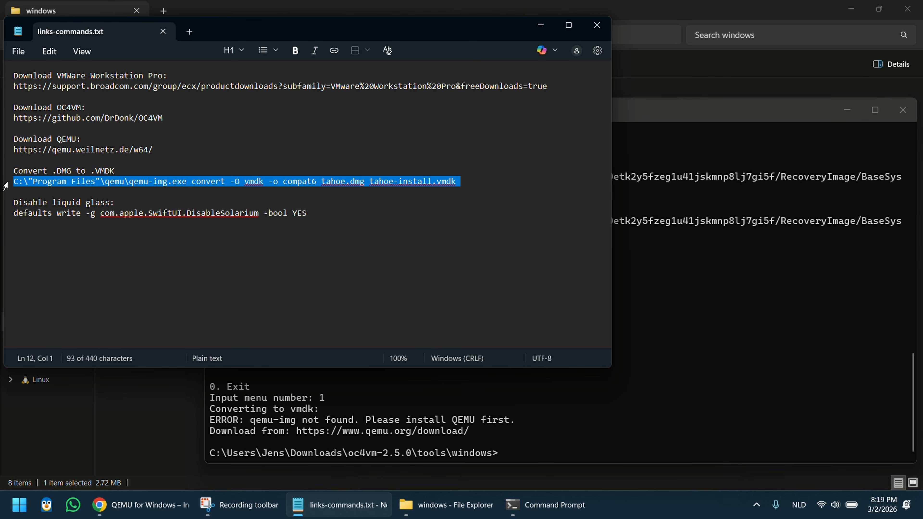
right_click(523, 414)
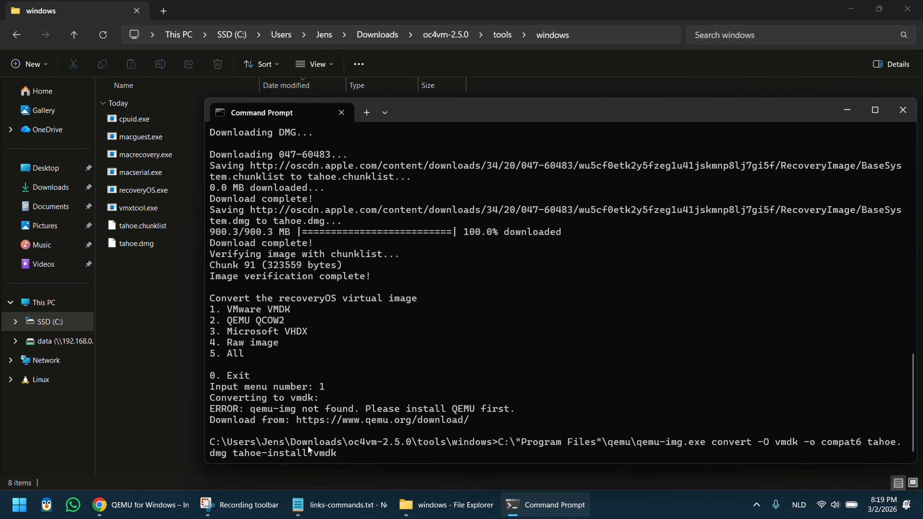
key("Return")
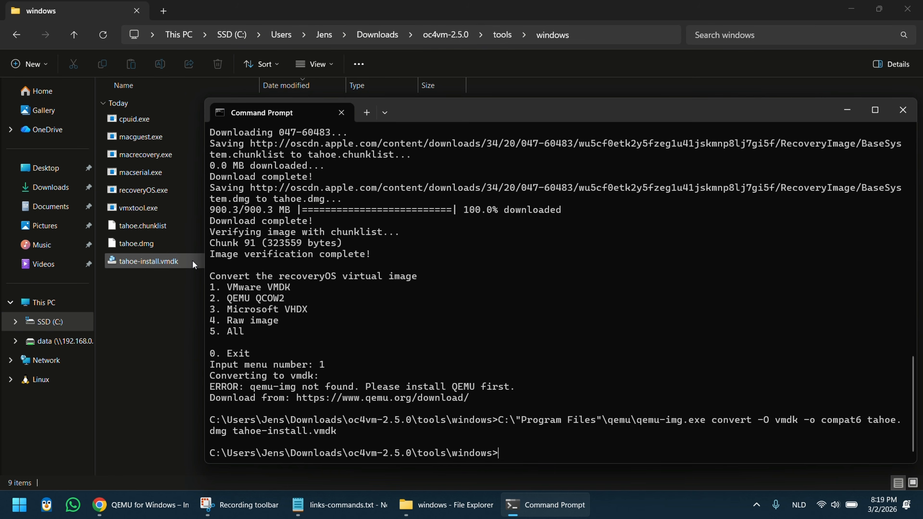
Step: Close Command Prompt and delete tahoe.dmg and tahoe.chunklist
left_click(341, 113)
left_click(156, 243)
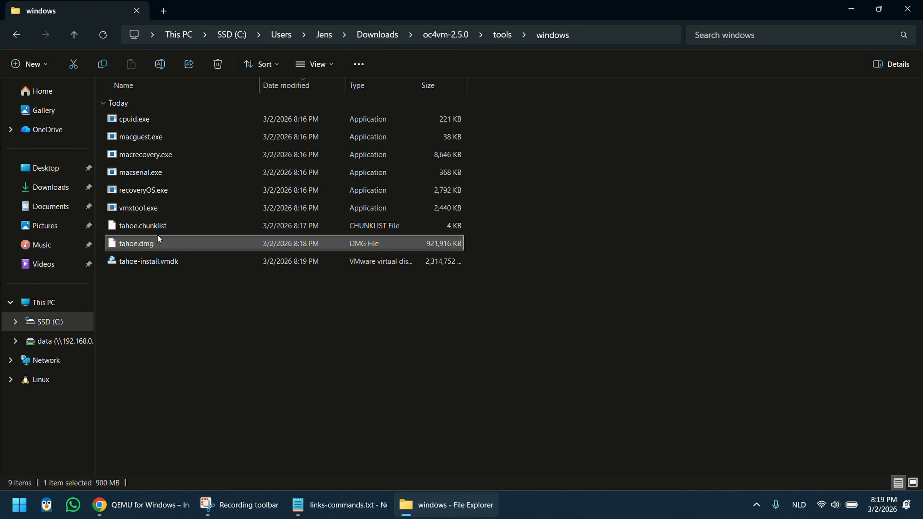
left_click(164, 225, "ctrl")
key("Delete")
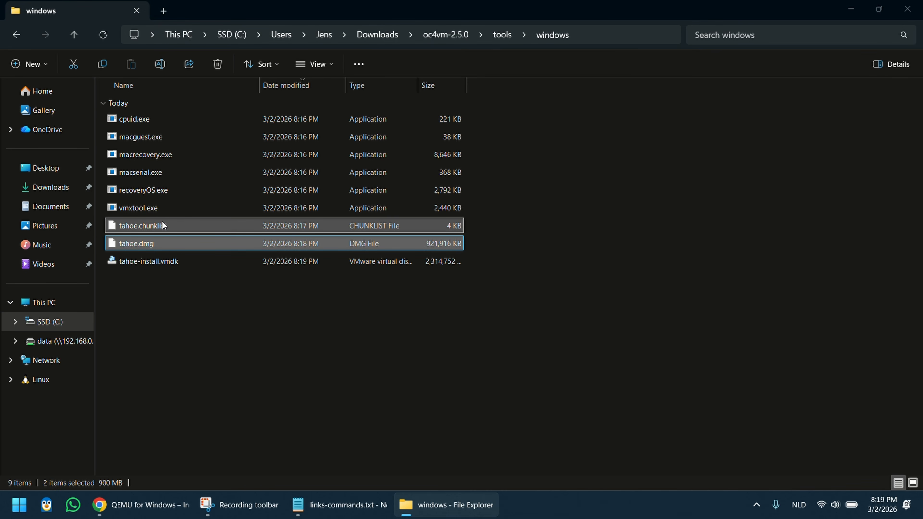
key("Return")
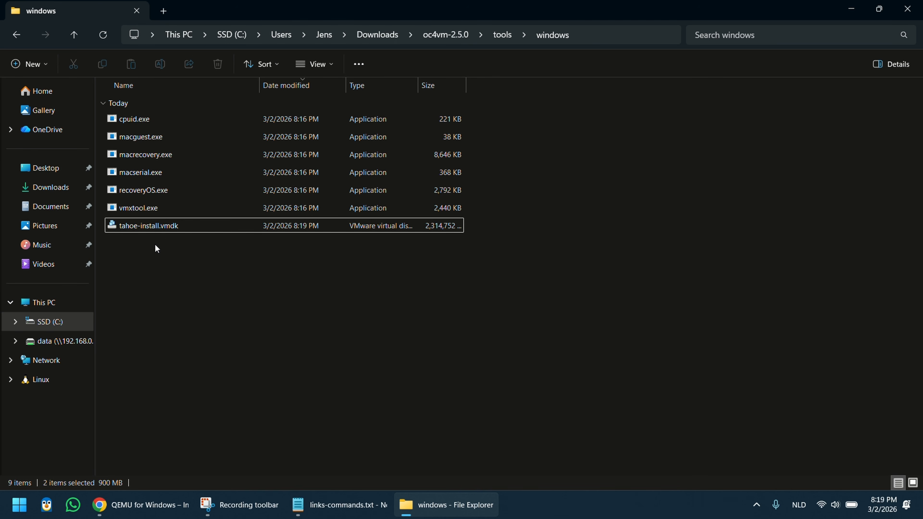
Step: Move tahoe-install.vmdk into the oc4vm-2.5.0 vmware\amd folder, then minimize File Explorer
left_click(162, 230)
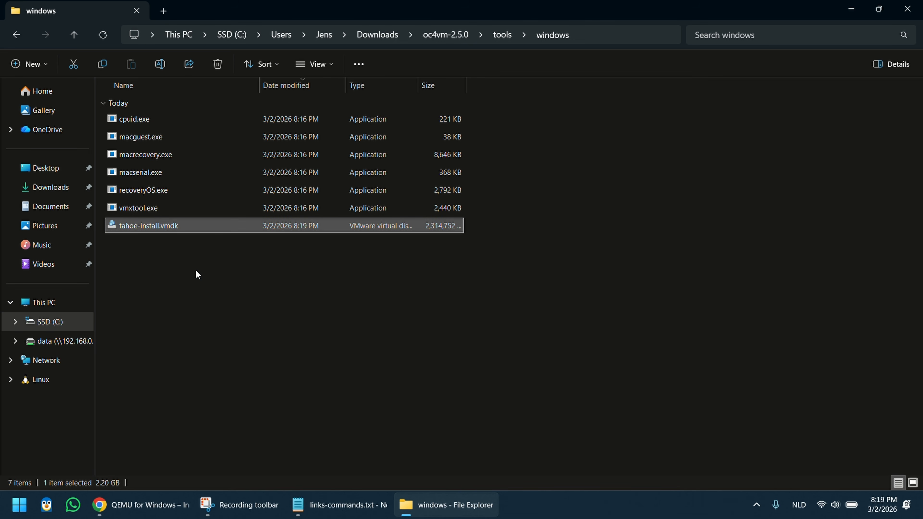
key("ctrl+x")
left_click(76, 36)
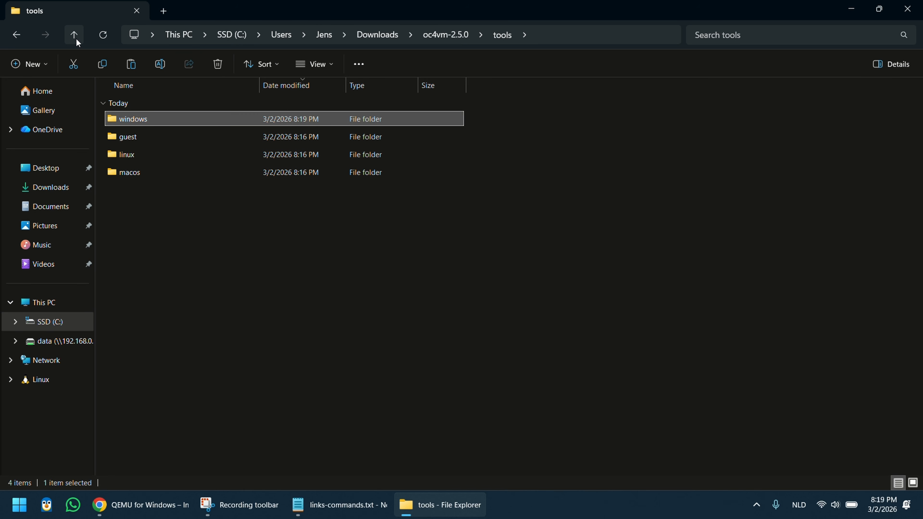
left_click(74, 36)
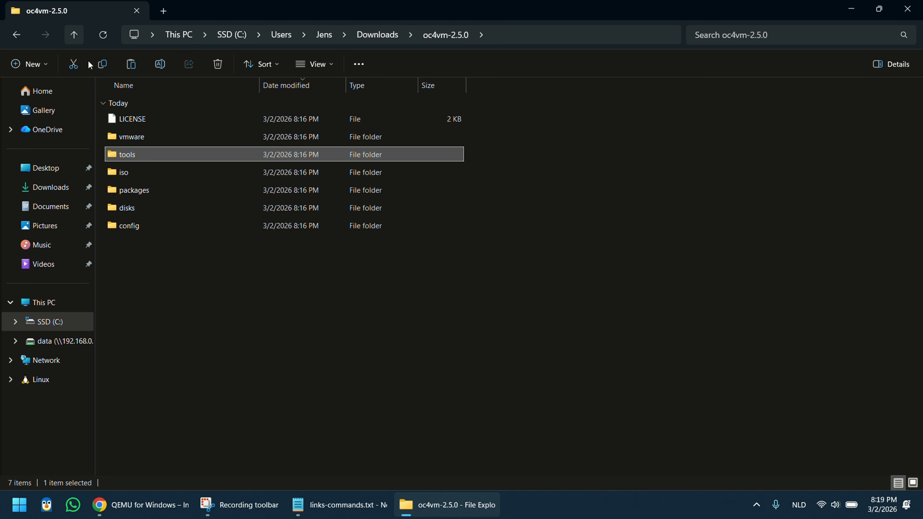
left_click(159, 142)
double_click(159, 142)
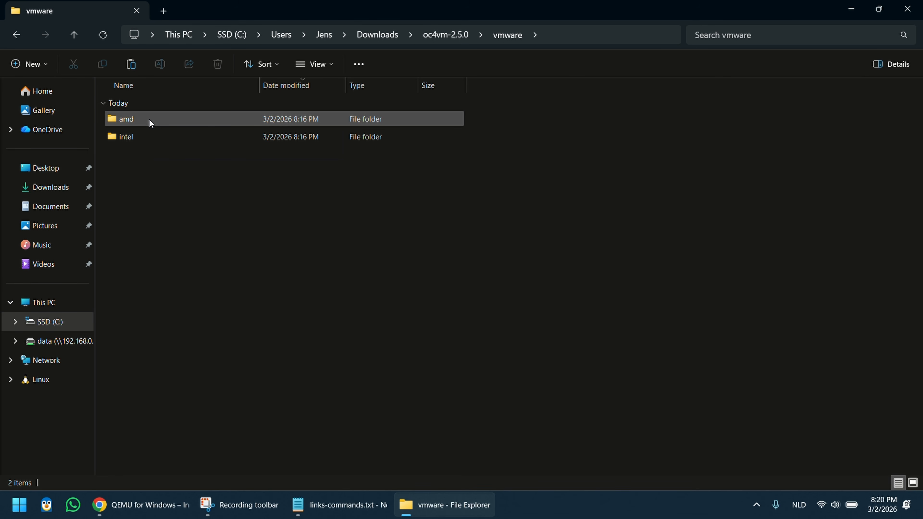
double_click(151, 123)
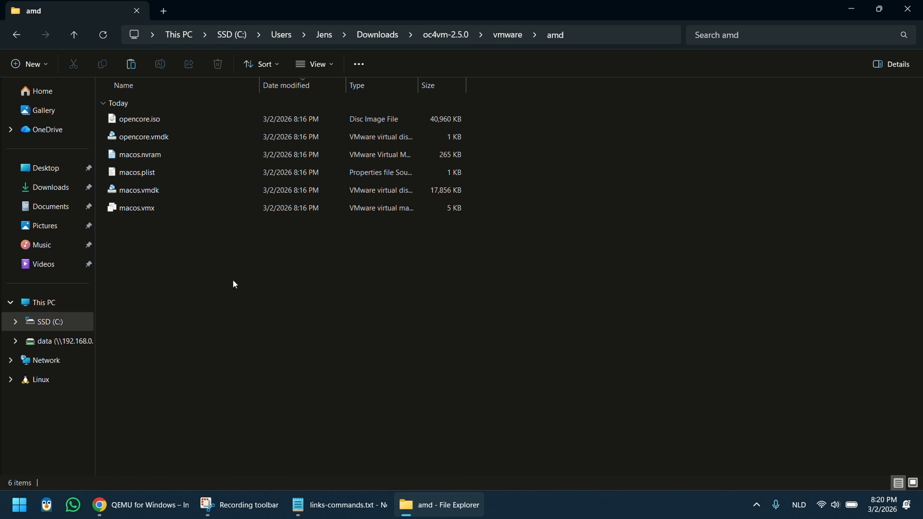
key("ctrl+v")
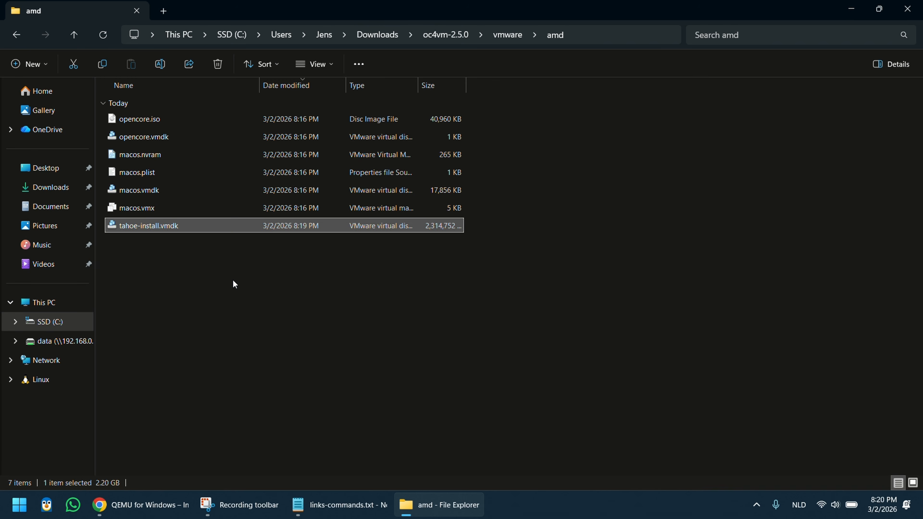
left_click(240, 311)
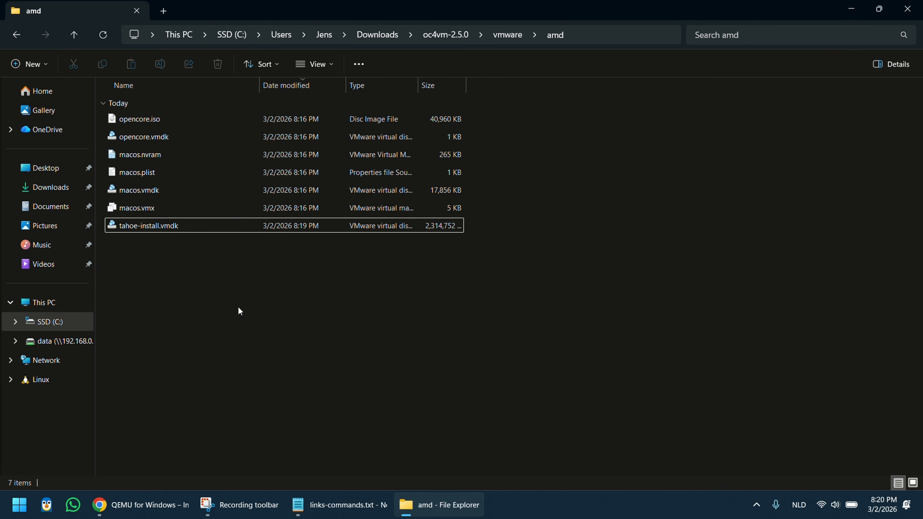
left_click(851, 11)
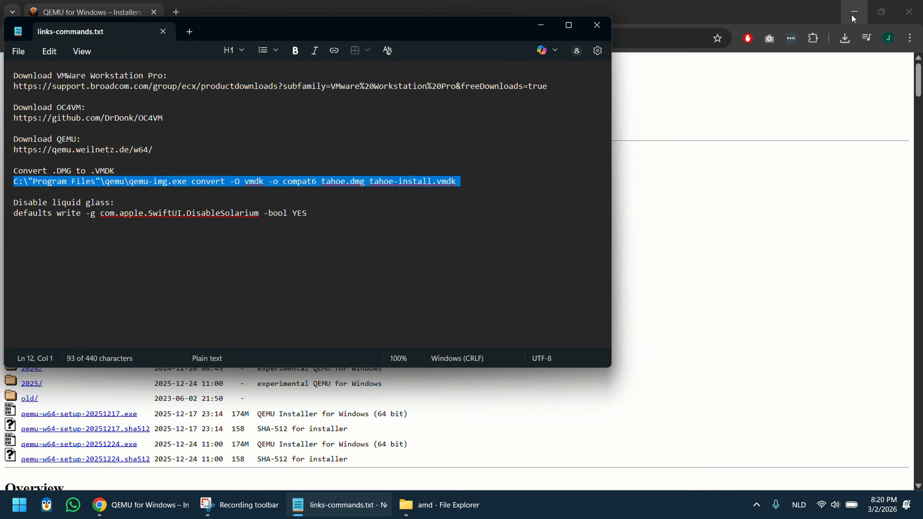
Step: Minimize Chrome and the Notepad notes and launch VMware Workstation Pro
left_click(850, 12)
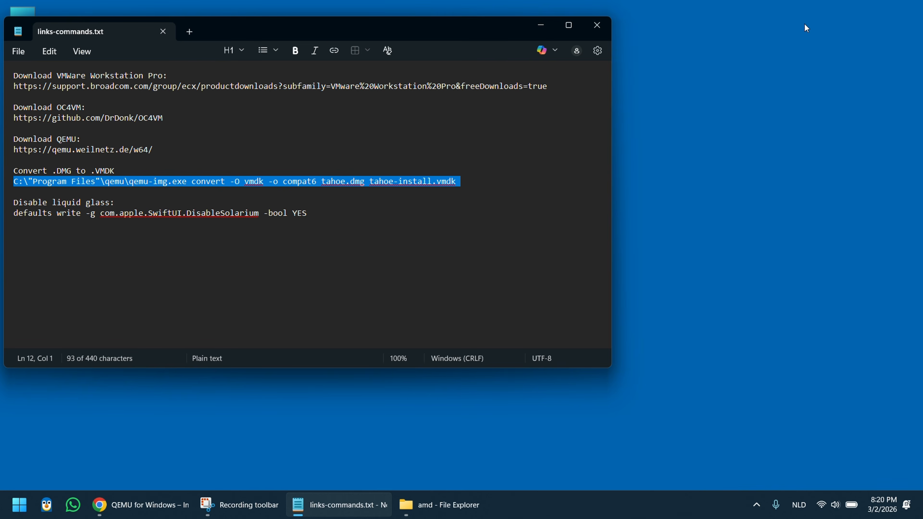
left_click(541, 24)
left_click(23, 193)
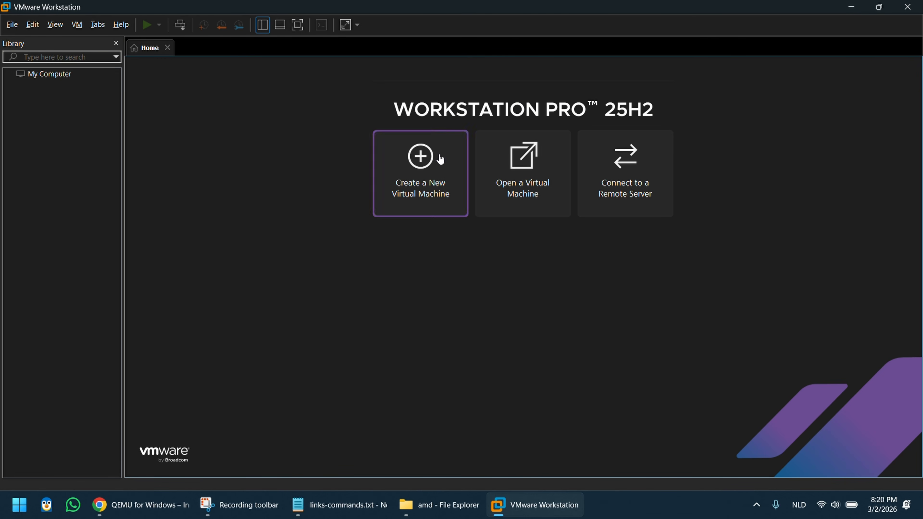
Step: Open macos.vmx from Downloads\oc4vm-2.5.0\vmware\amd as an existing virtual machine
left_click(553, 175)
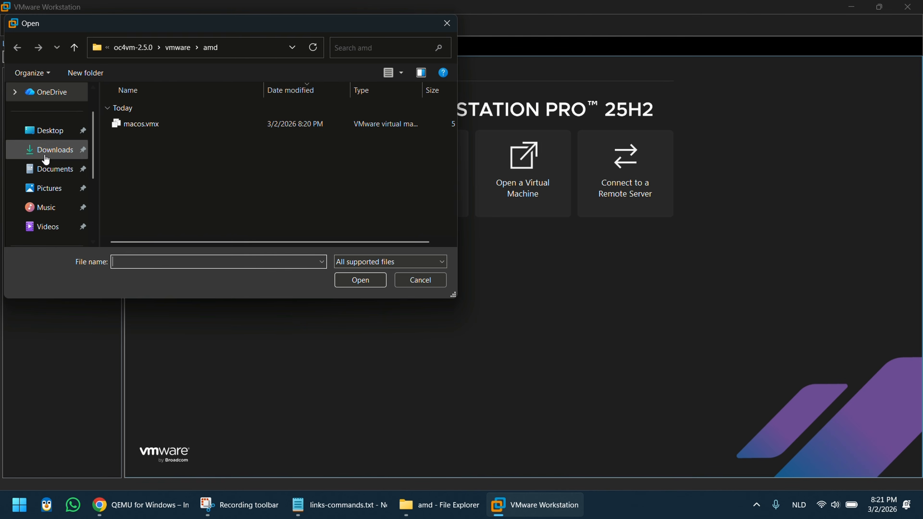
left_click(54, 150)
double_click(136, 125)
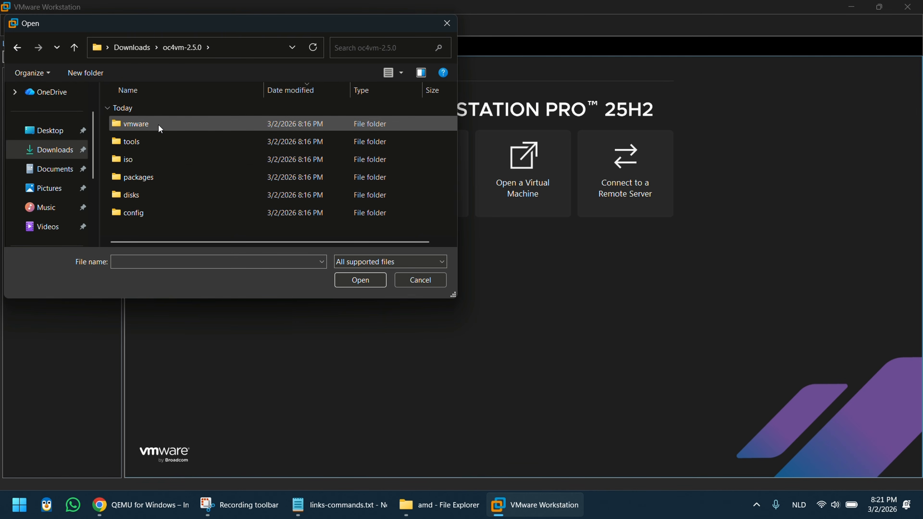
double_click(142, 125)
left_click(142, 123)
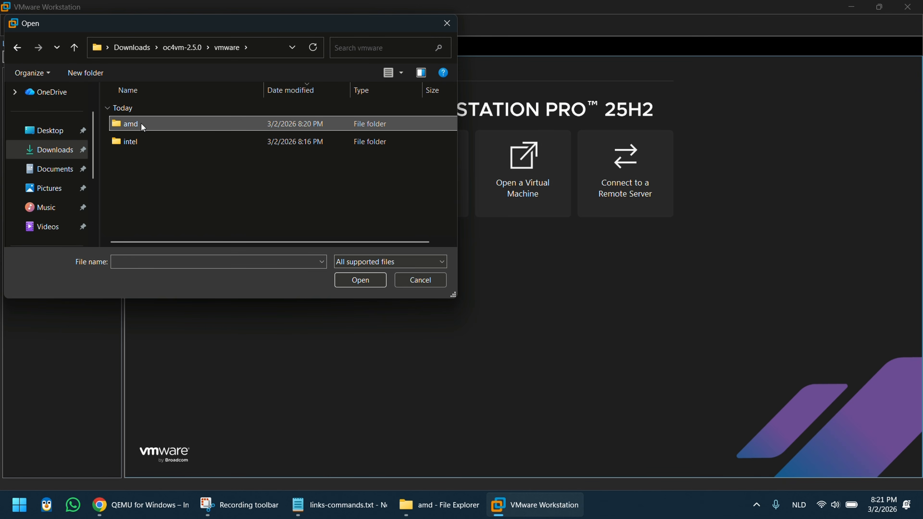
double_click(142, 123)
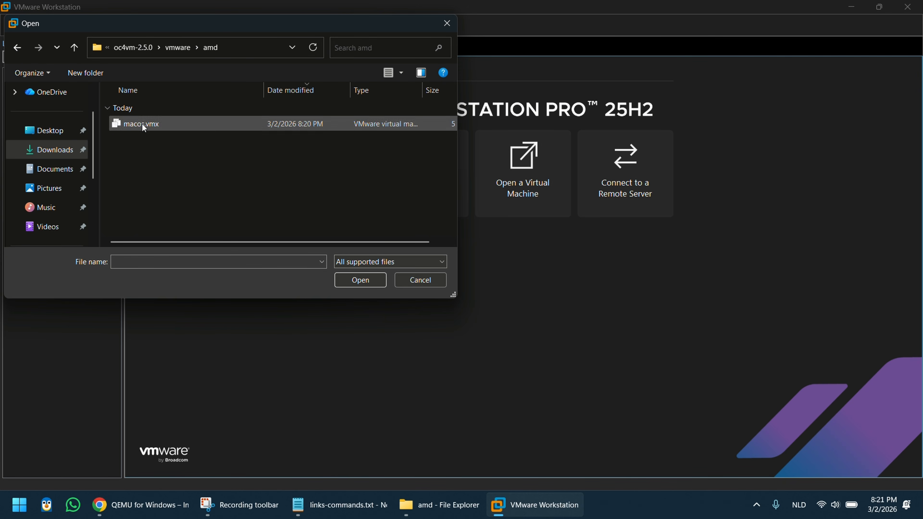
left_click(160, 127)
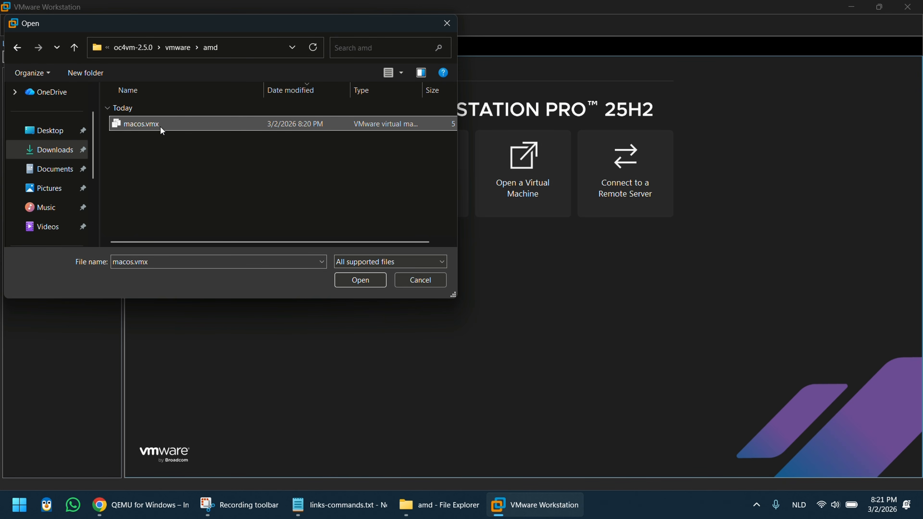
double_click(161, 126)
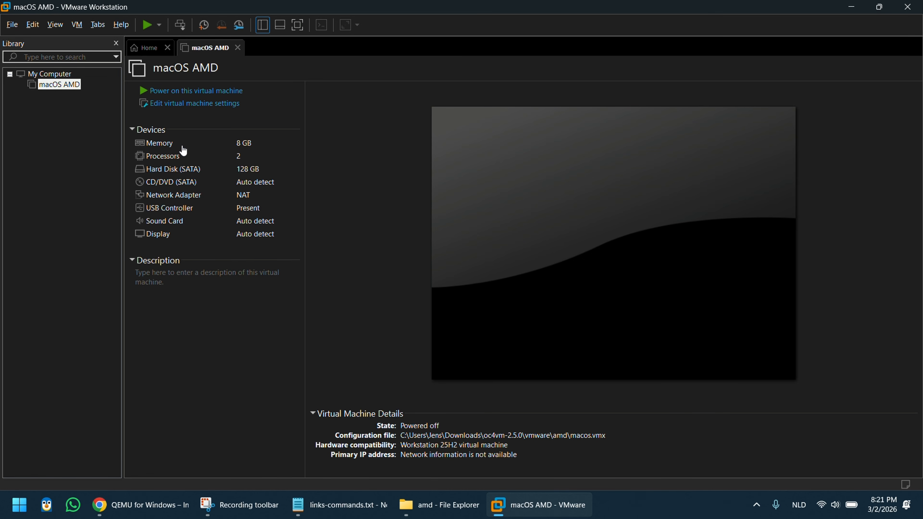
Step: Raise the VM's memory to 16 GB and set 2 processors for 4 cores total
left_click(248, 108)
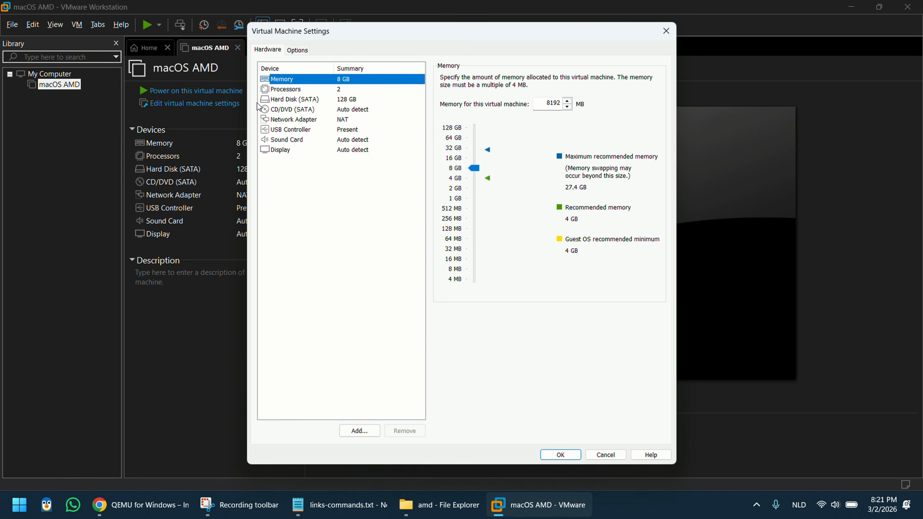
left_click_drag(474, 168, 478, 157)
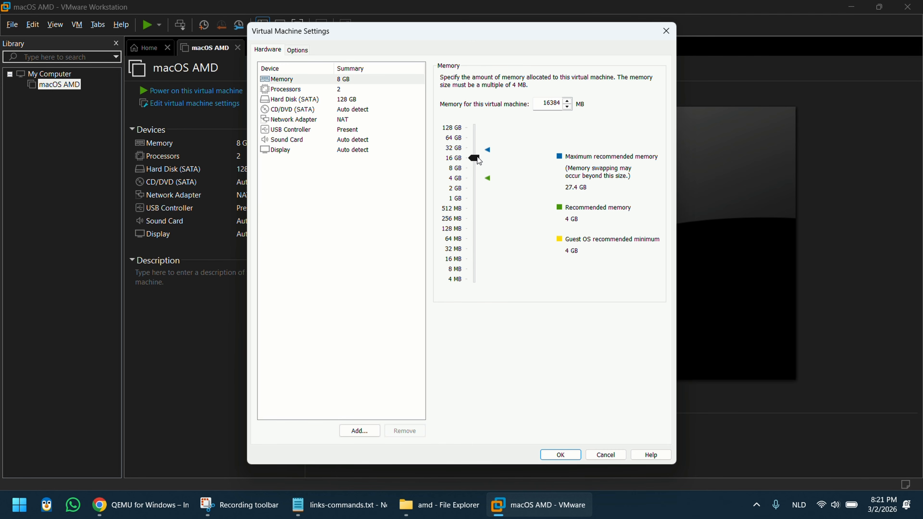
left_click(367, 88)
left_click(578, 78)
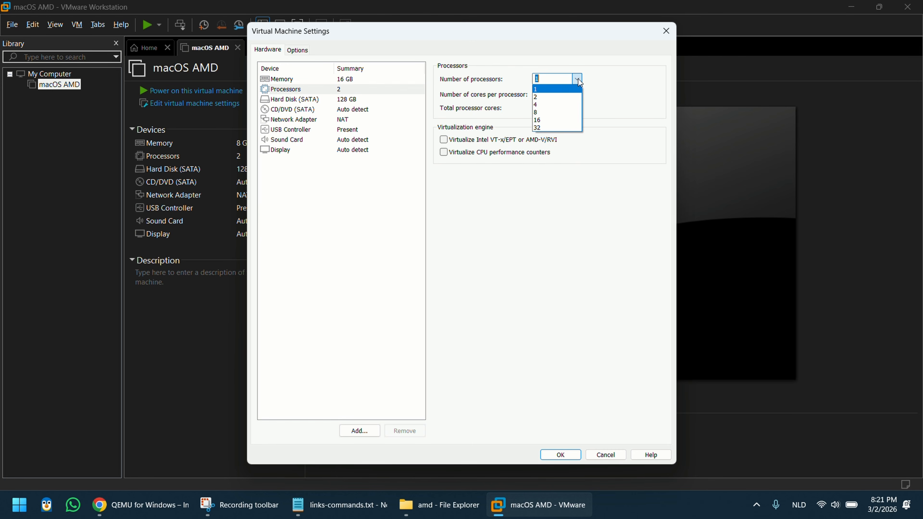
left_click(562, 96)
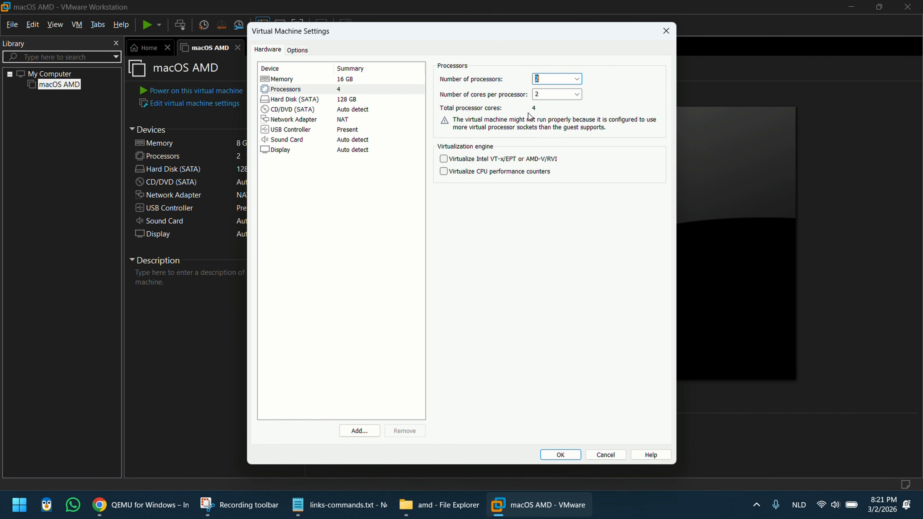
left_click(358, 430)
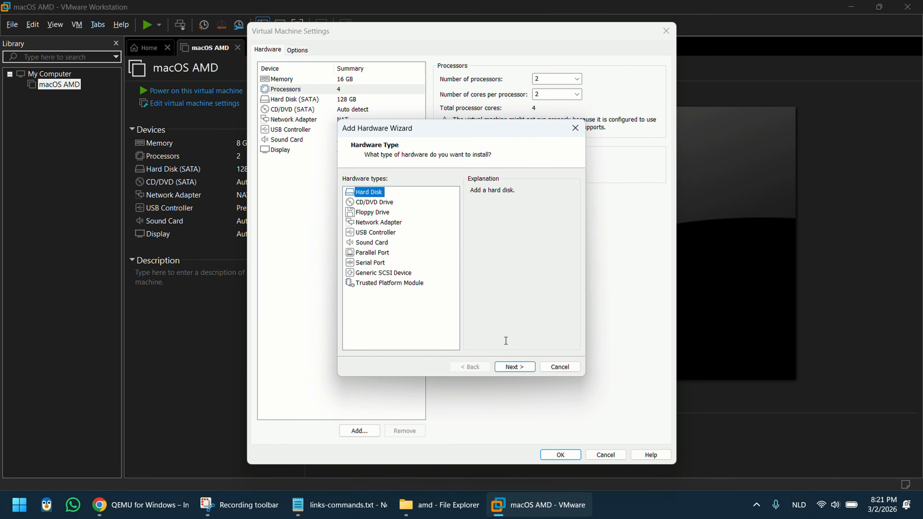
Step: Add tahoe-install.vmdk as an existing SATA hard disk, keeping its existing format
left_click(510, 363)
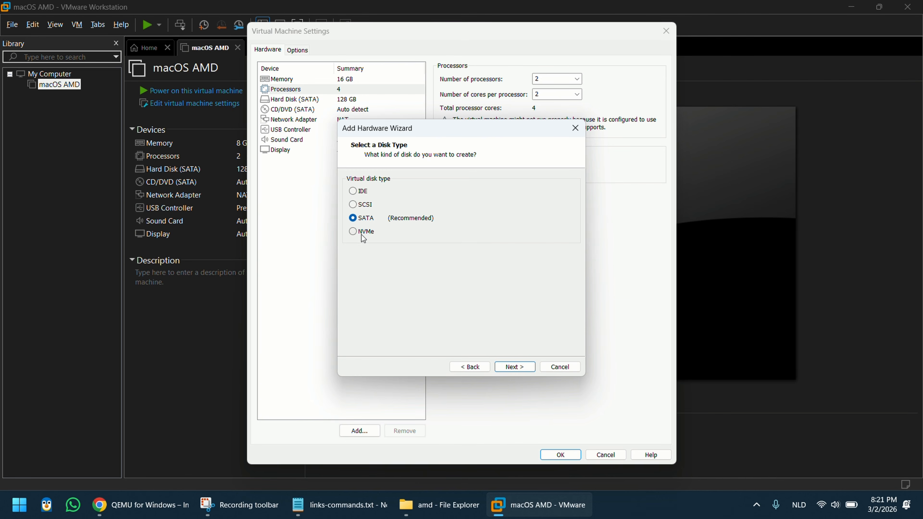
left_click(528, 368)
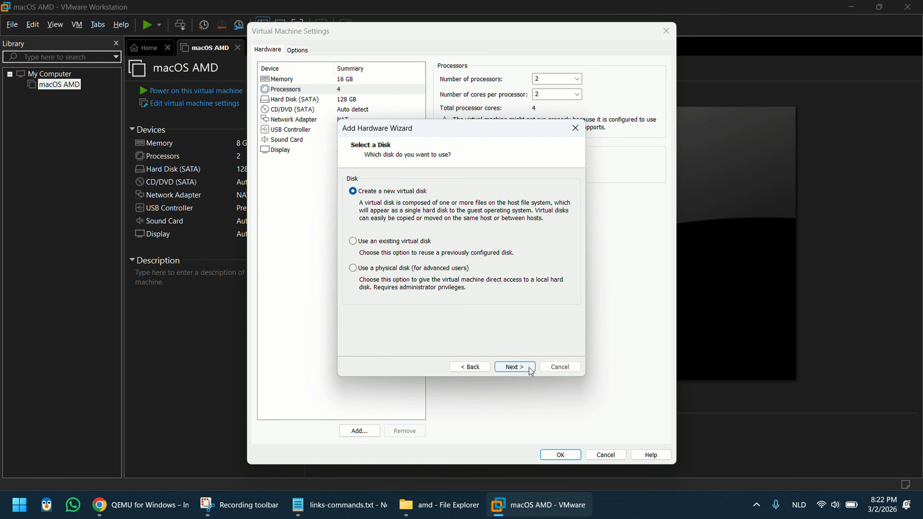
left_click(402, 242)
left_click(517, 366)
left_click(572, 194)
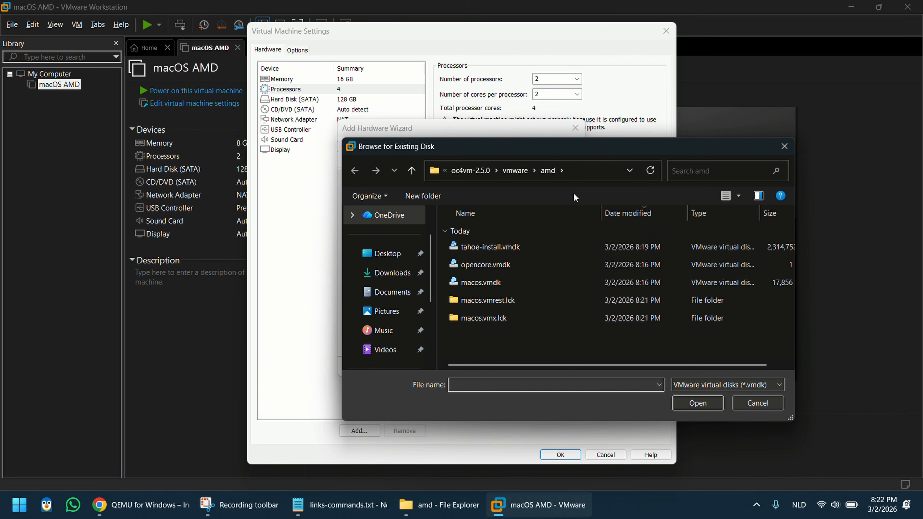
left_click(521, 253)
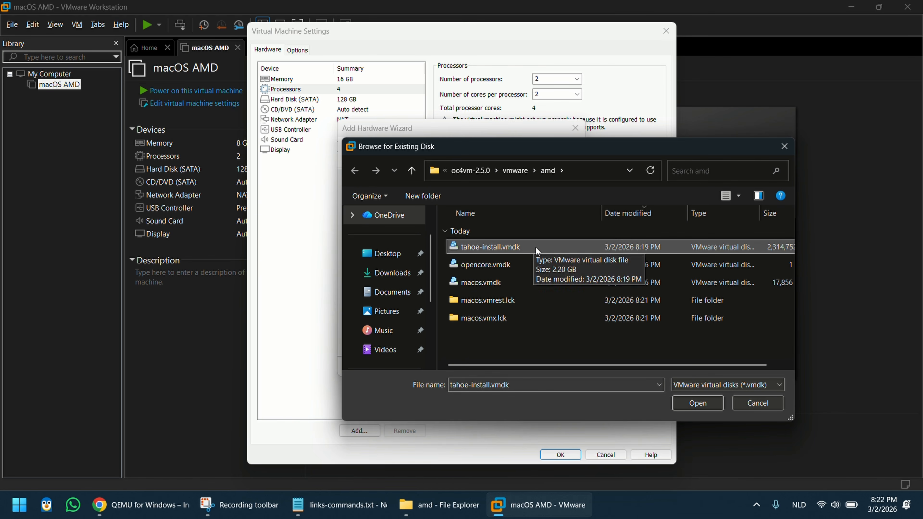
left_click(688, 403)
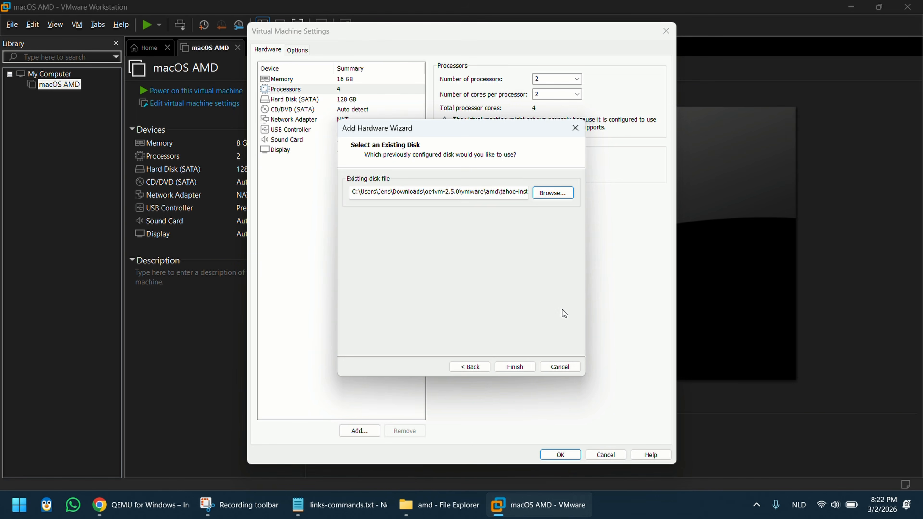
left_click(517, 368)
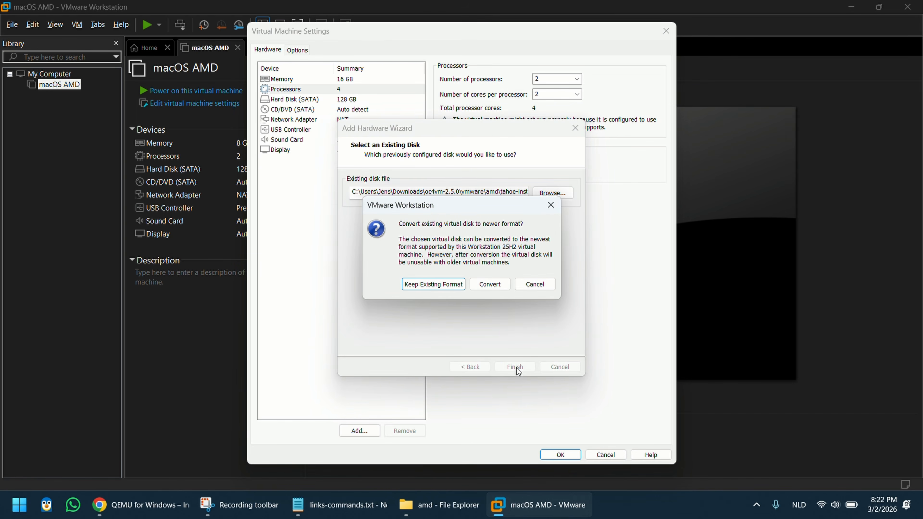
left_click(455, 290)
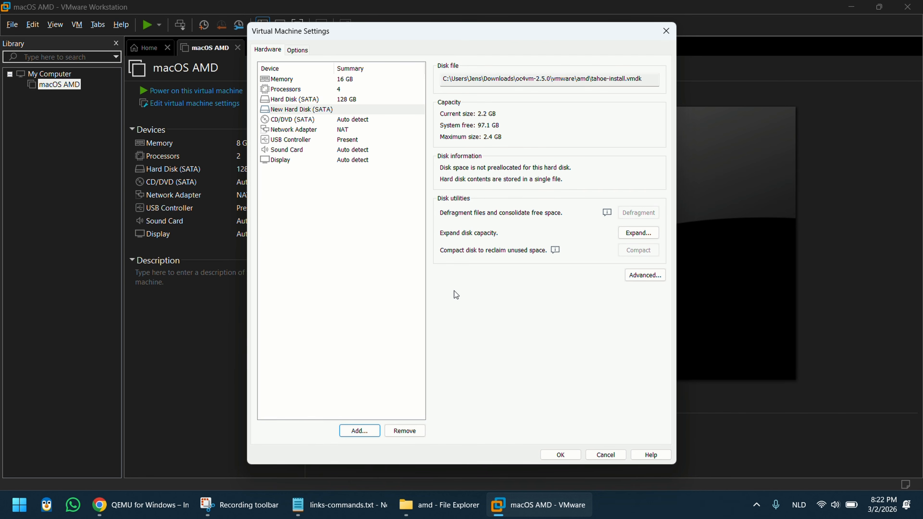
Step: Confirm the new VM settings and power on the macOS AMD machine
left_click(556, 455)
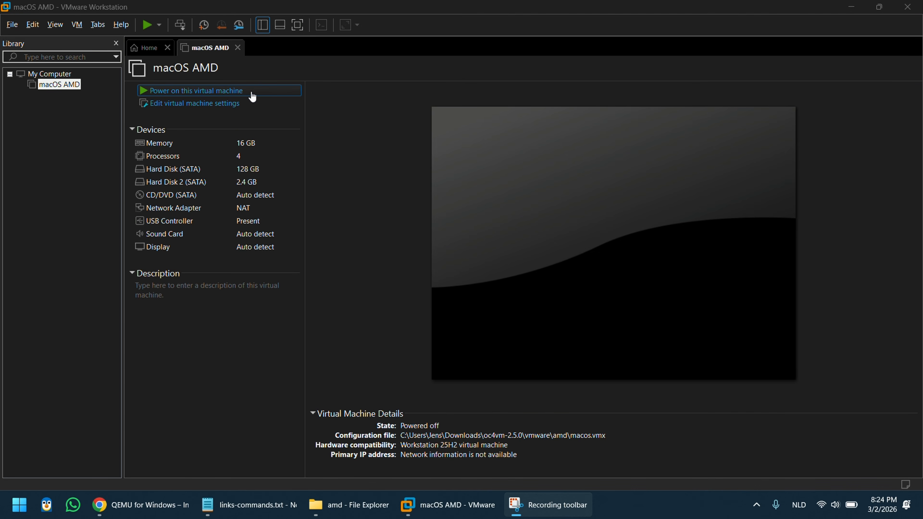
left_click(252, 95)
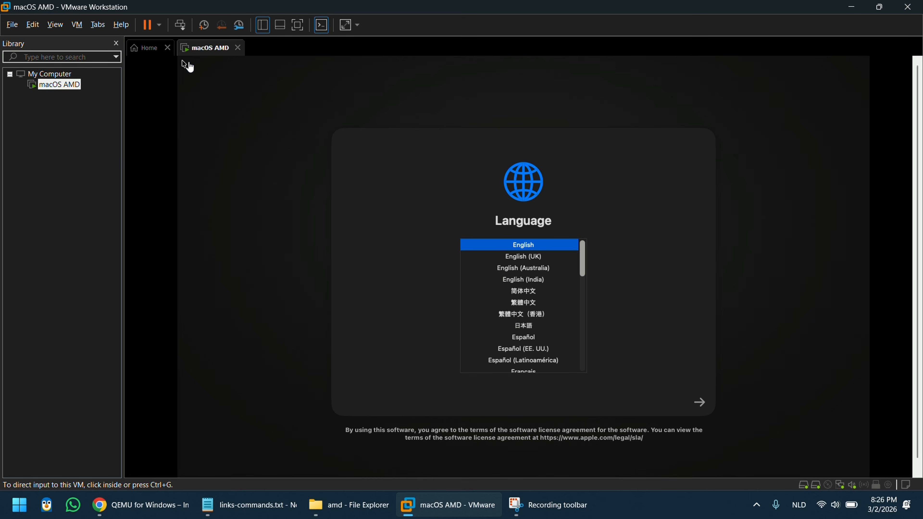
Step: Choose English in the VM's recovery installer and select Reinstall macOS Tahoe
left_click(188, 65)
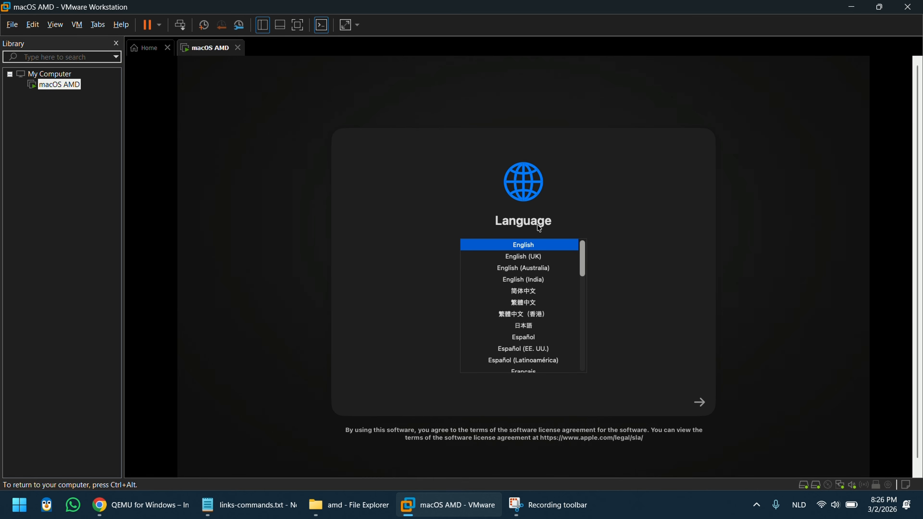
left_click(701, 405)
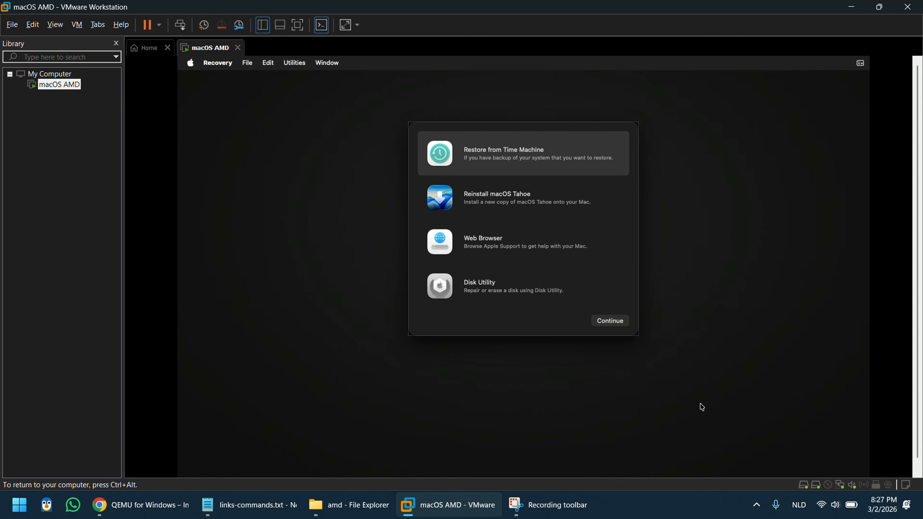
left_click(618, 208)
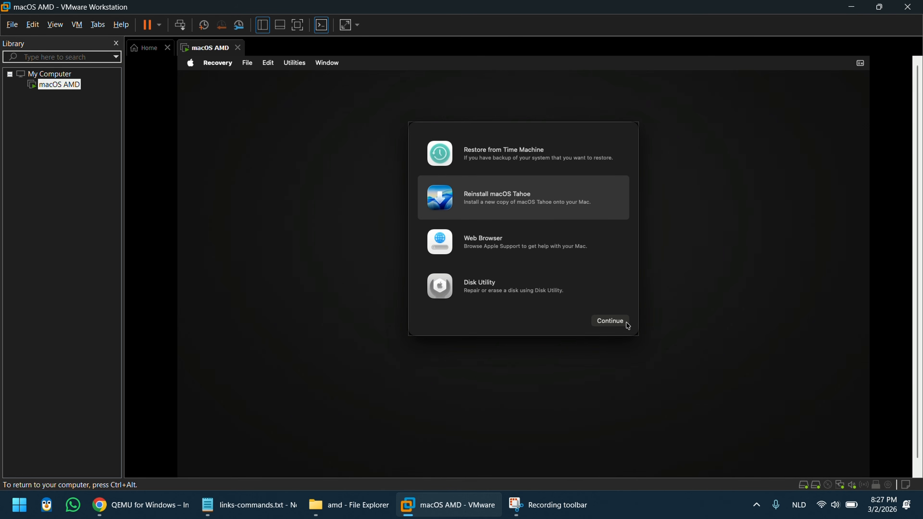
left_click(618, 321)
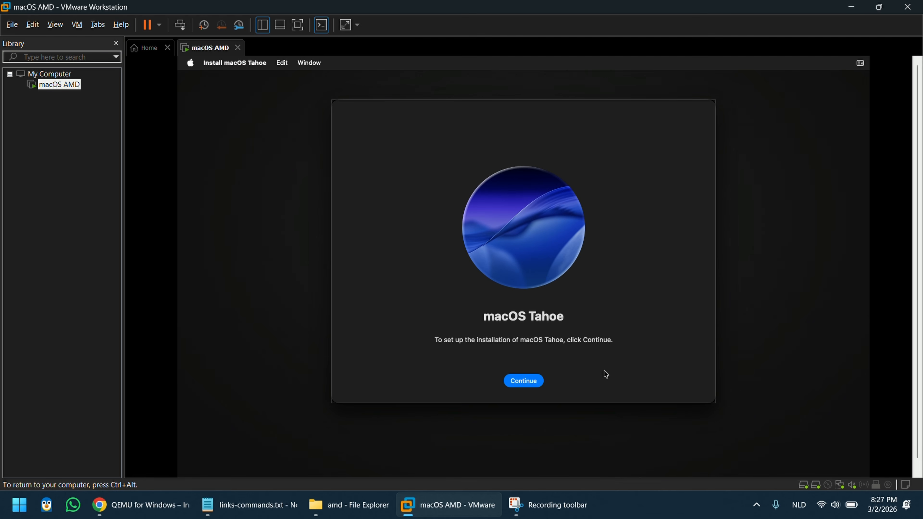
Step: Agree to the licence and start installing macOS Tahoe onto Macintosh HD
left_click(542, 384)
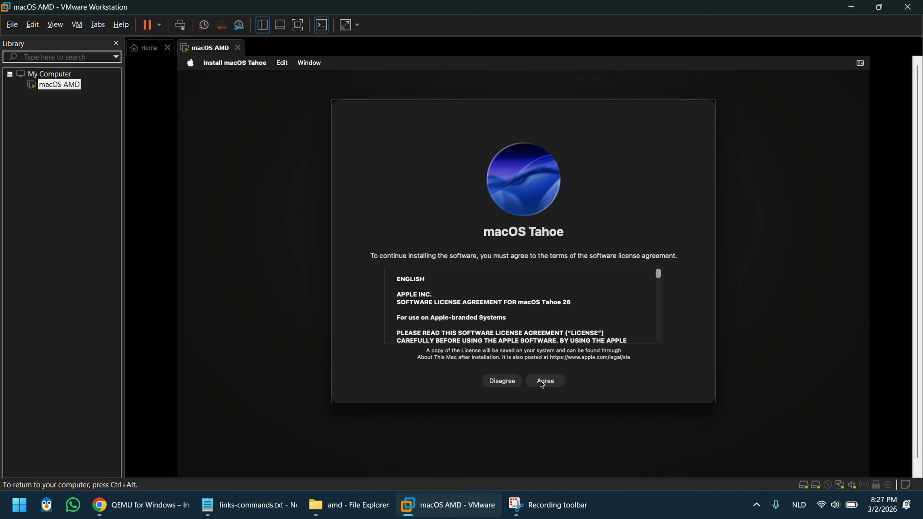
left_click(541, 384)
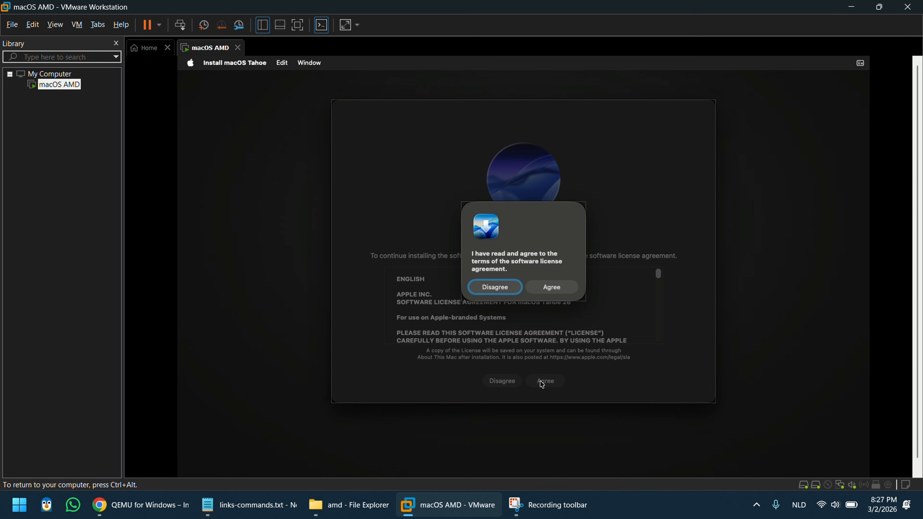
left_click(568, 287)
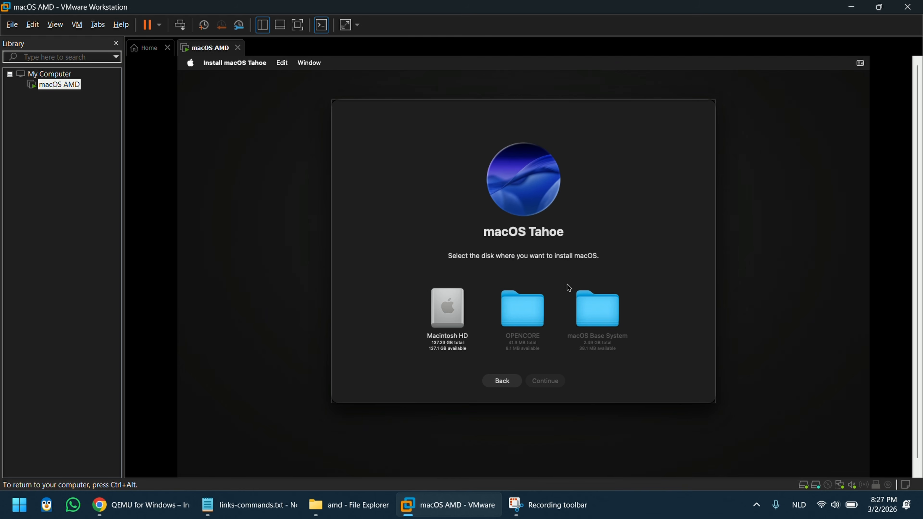
left_click(464, 308)
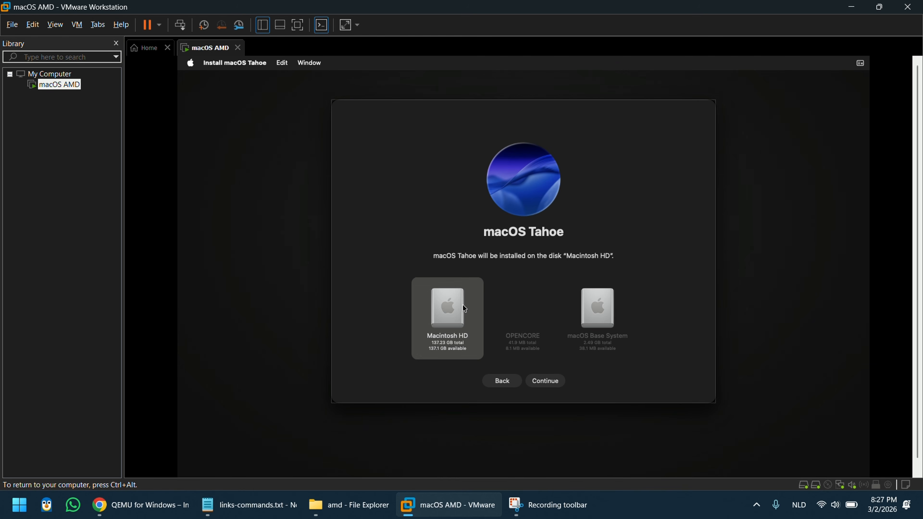
left_click(561, 380)
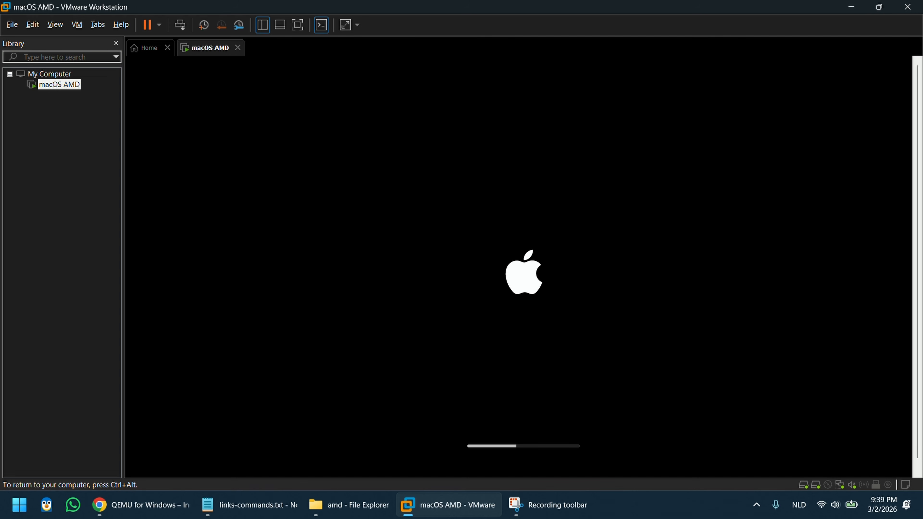
Step: Wait for the Tahoe install to reboot the VM, then release input with Ctrl+Alt
key("ctrl+alt")
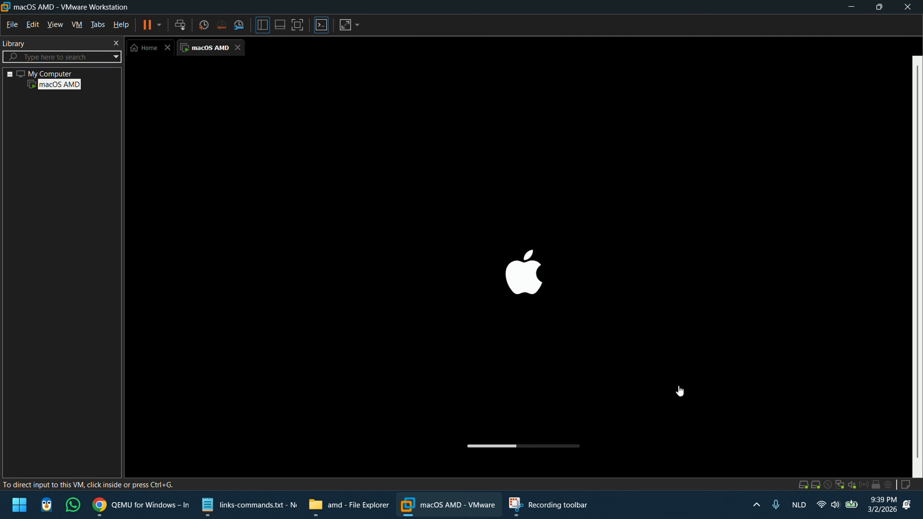
Step: Reset the macOS AMD VM from its library context menu and confirm the reset
right_click(60, 85)
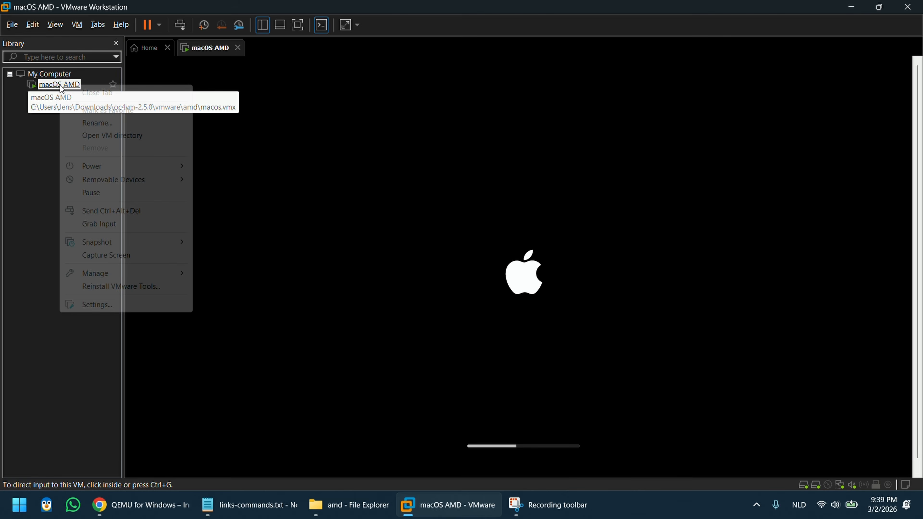
mouse_move(161, 165)
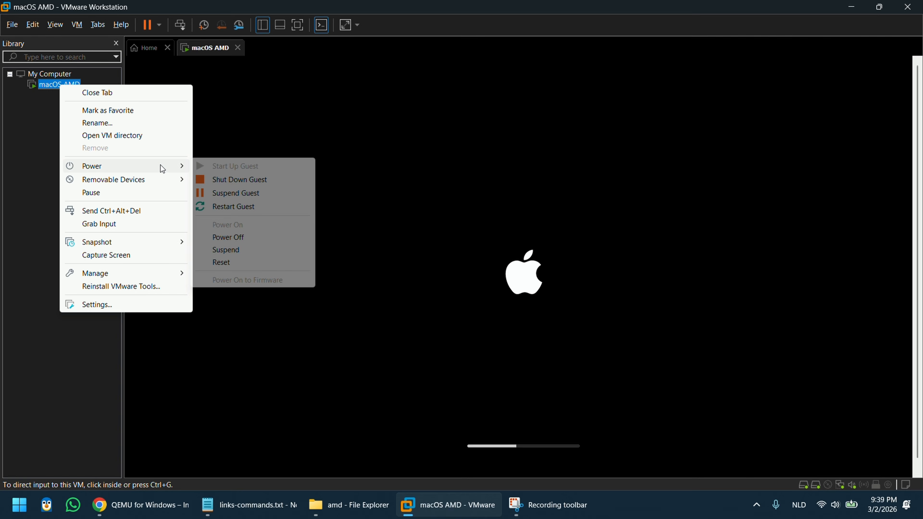
left_click(262, 261)
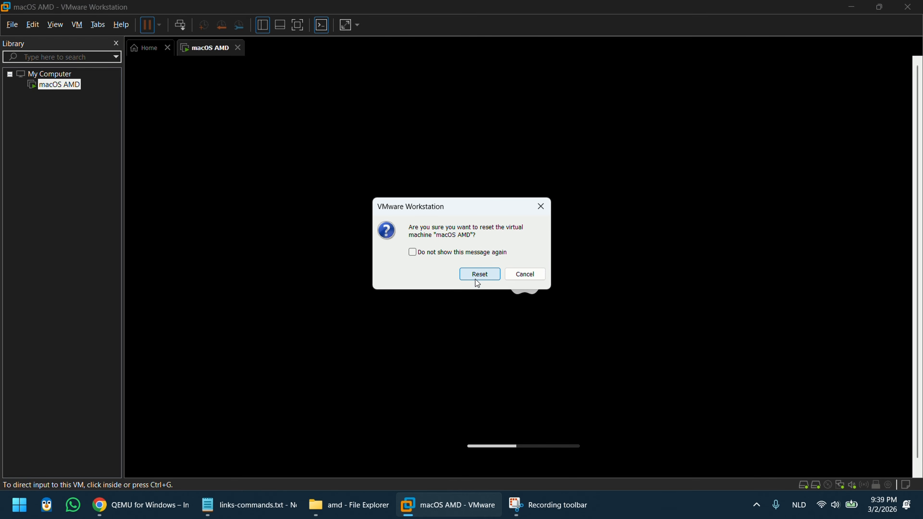
left_click(477, 276)
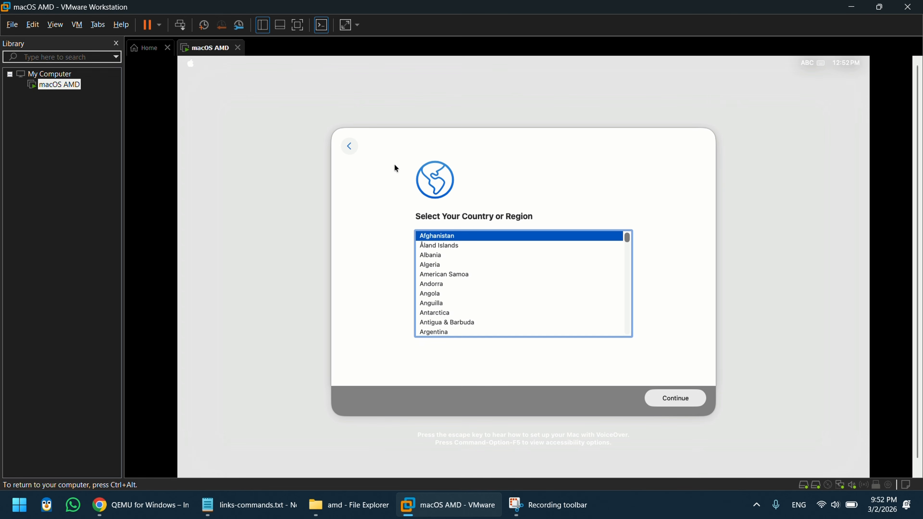
Step: Pick Belgium as the country or region by typing 'belg'
left_click(517, 307)
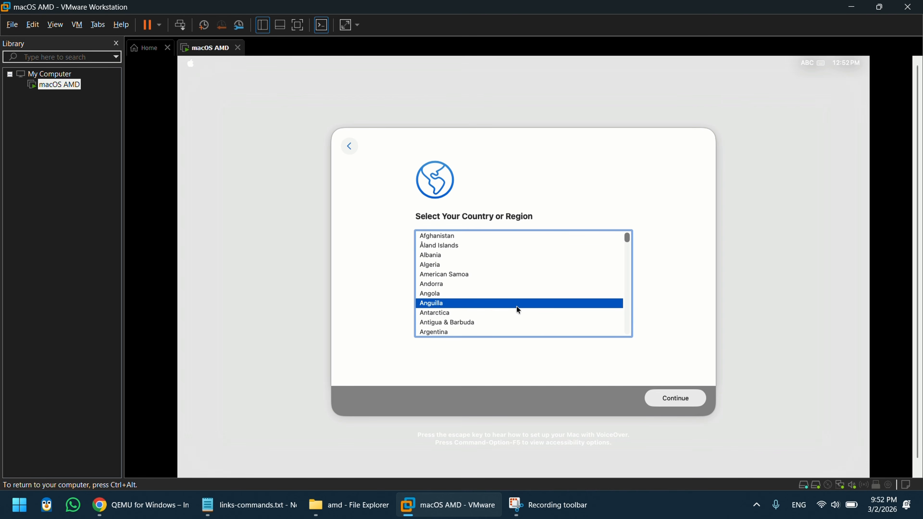
type("belg")
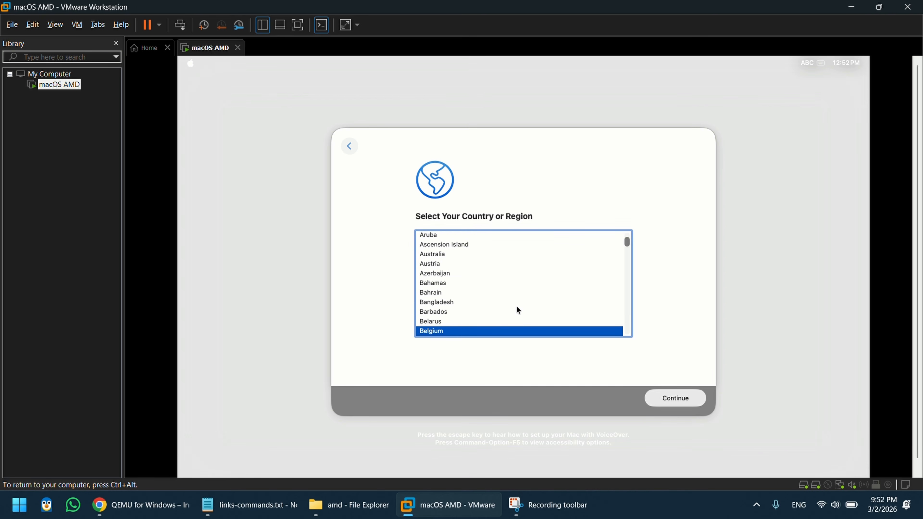
left_click(679, 396)
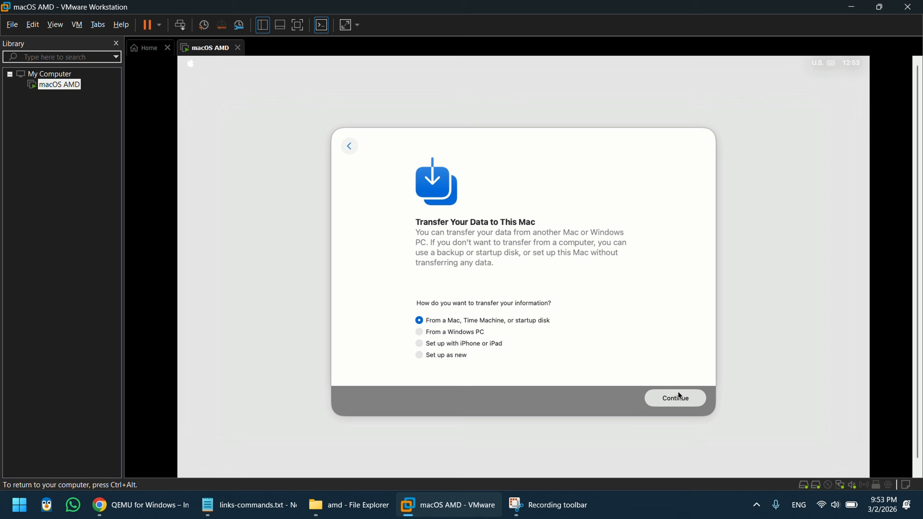
Step: Set up as a new Mac, keep the languages, skip Accessibility, and pass Data & Privacy
key("Tab")
key("Tab")
key("space")
left_click(678, 395)
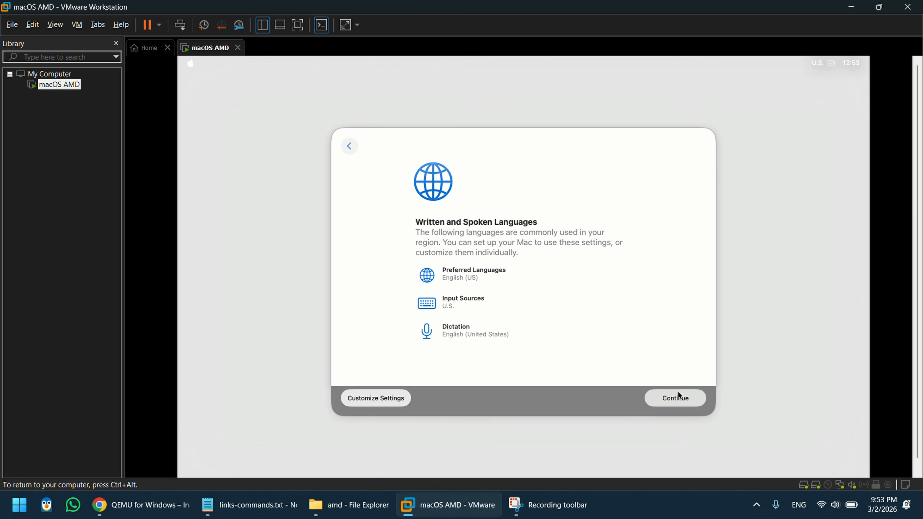
left_click(677, 392)
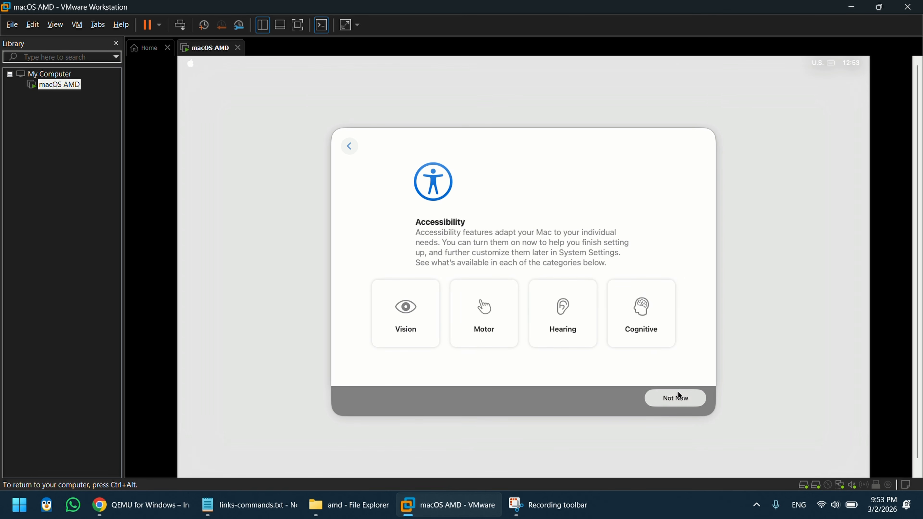
left_click(678, 397)
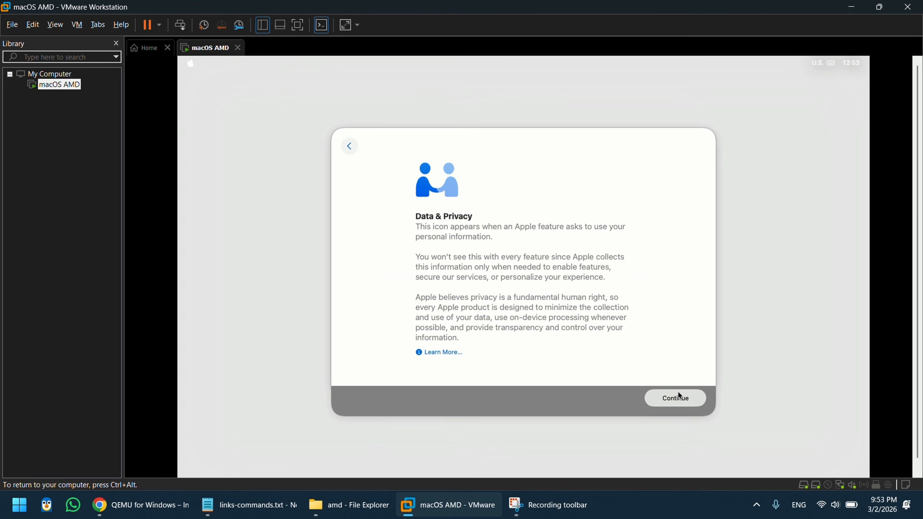
left_click(677, 391)
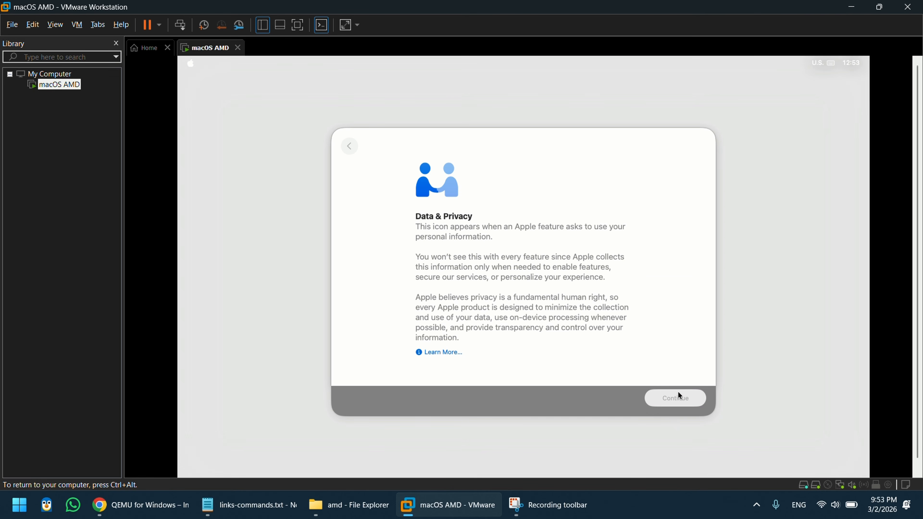
key("Tab")
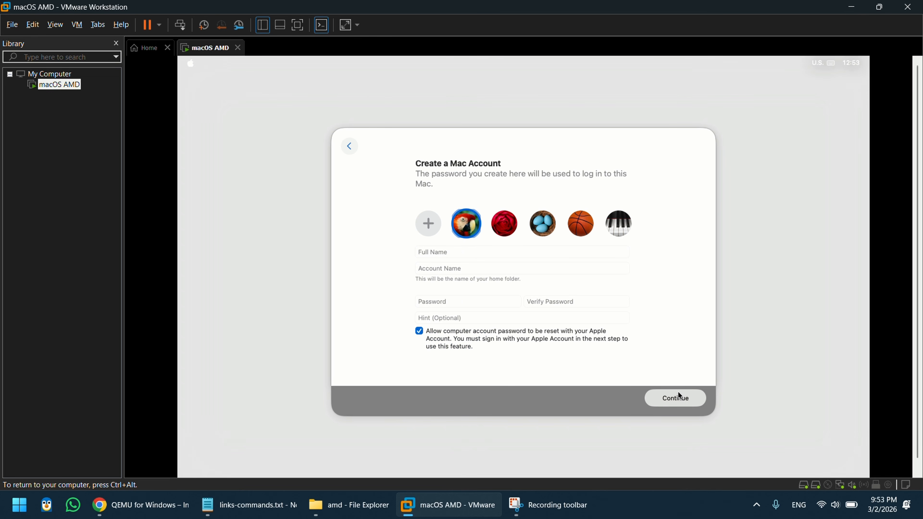
Step: Create the Mac account with a full name and password, with Apple Account password reset turned off
key("Tab")
key("Tab")
key("Tab")
key("Tab")
key("Tab")
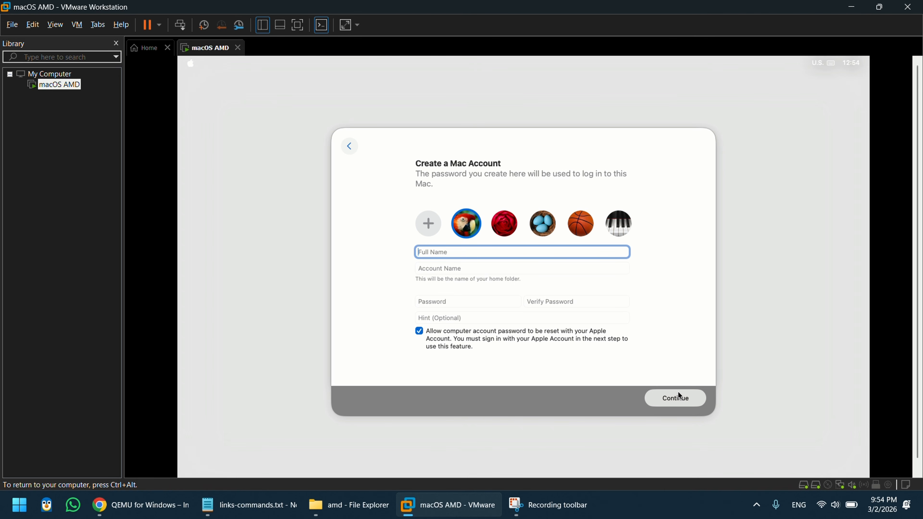
type("Jensd")
key("Tab")
key("Tab")
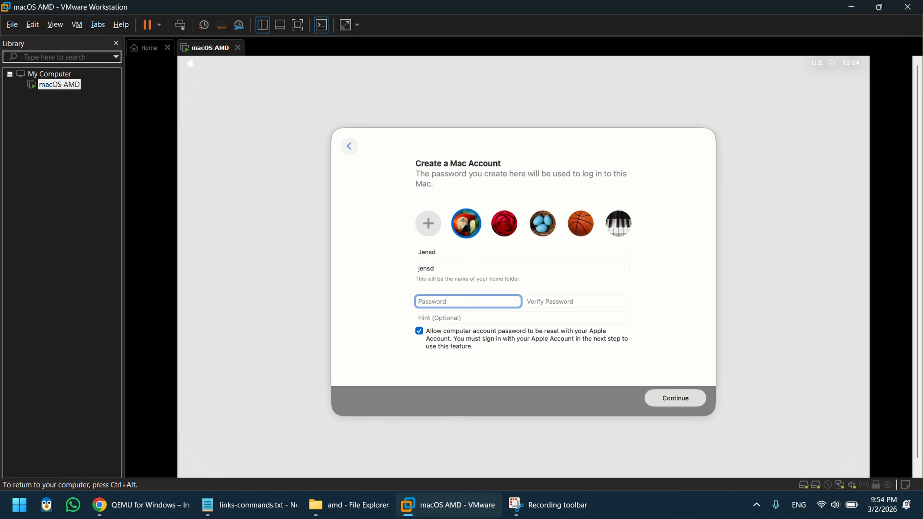
type("*********")
key("Tab")
type("*********")
key("Tab")
key("Tab")
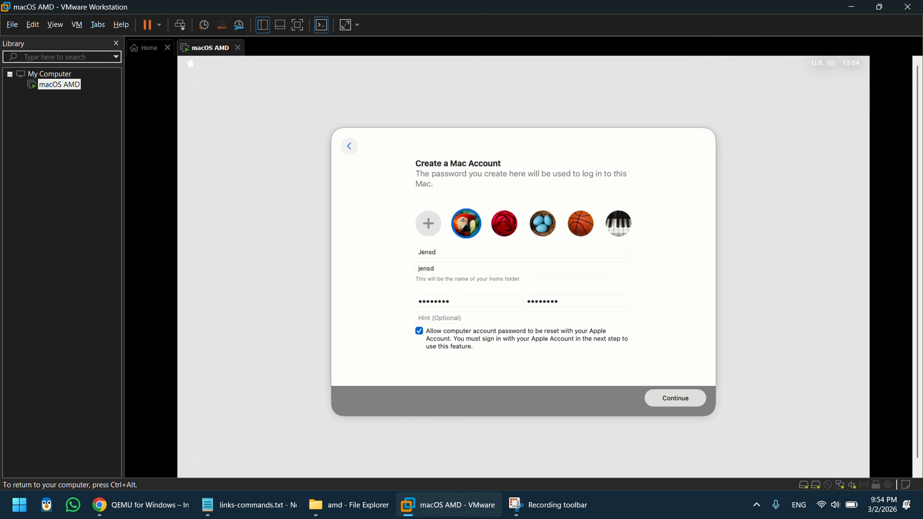
key("space")
left_click(683, 394)
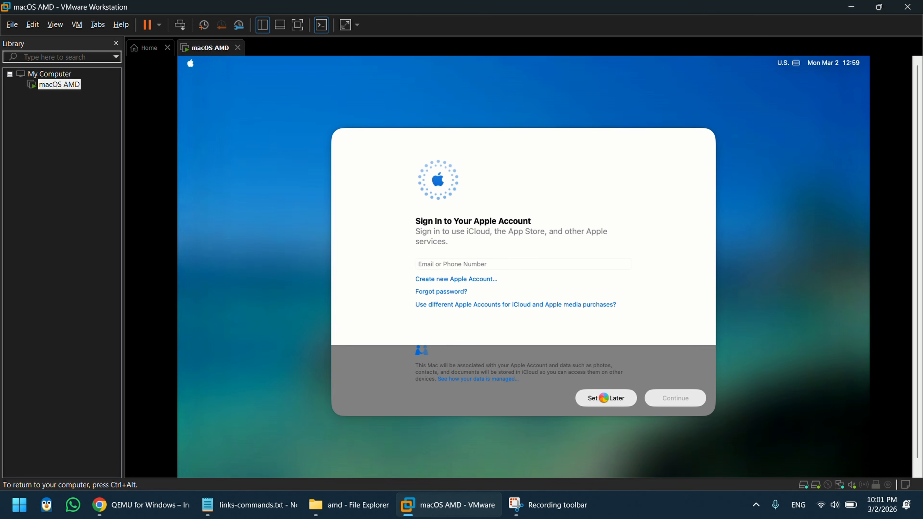
Step: Skip Apple Account sign-in for later and agree to the macOS Tahoe license terms
left_click(601, 399)
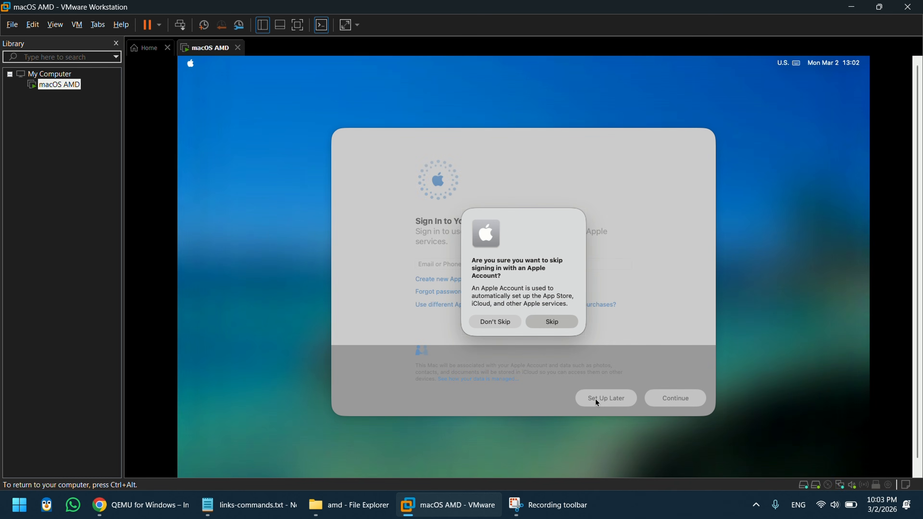
key("Return")
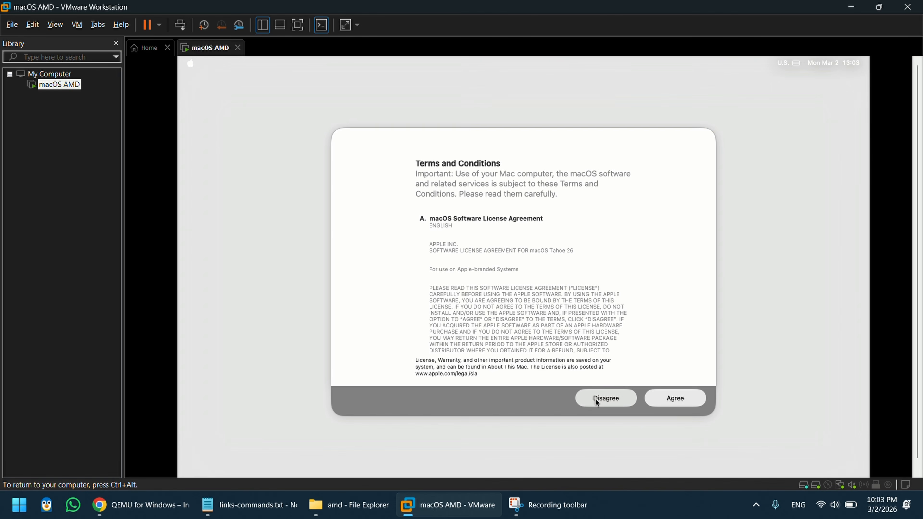
left_click(696, 400)
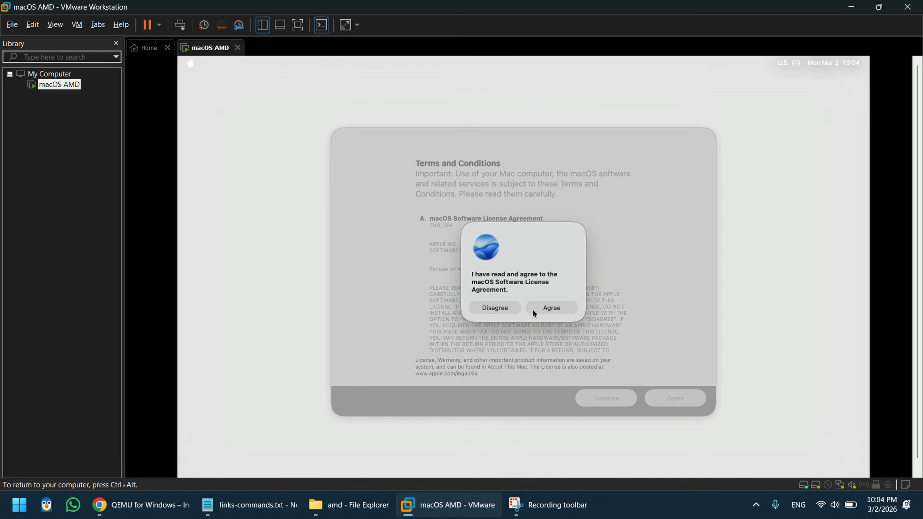
left_click(533, 310)
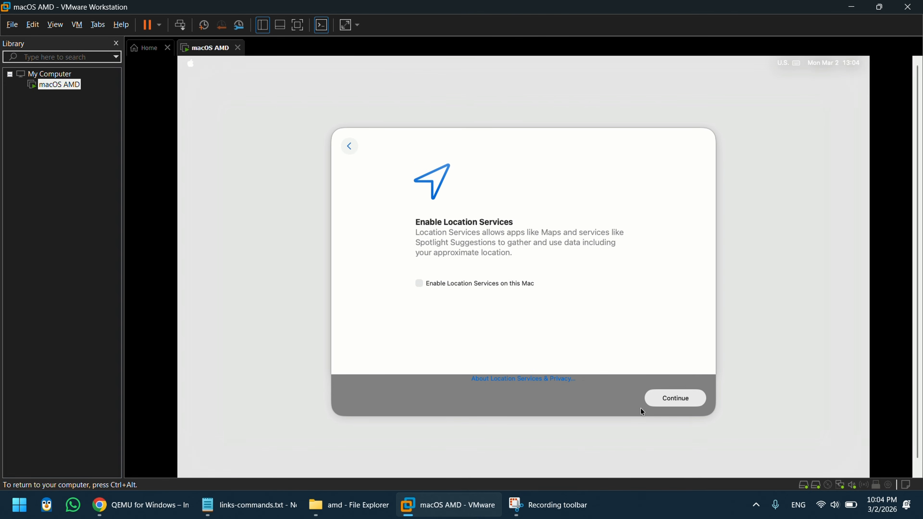
Step: Decline Location Services, keep the Pacific Standard Time zone, and pass the Analytics screen
left_click(675, 401)
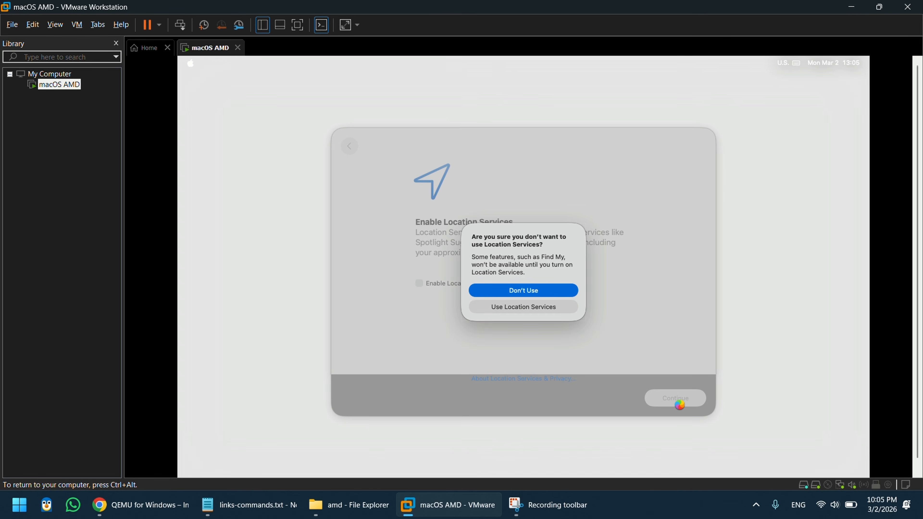
key("Return")
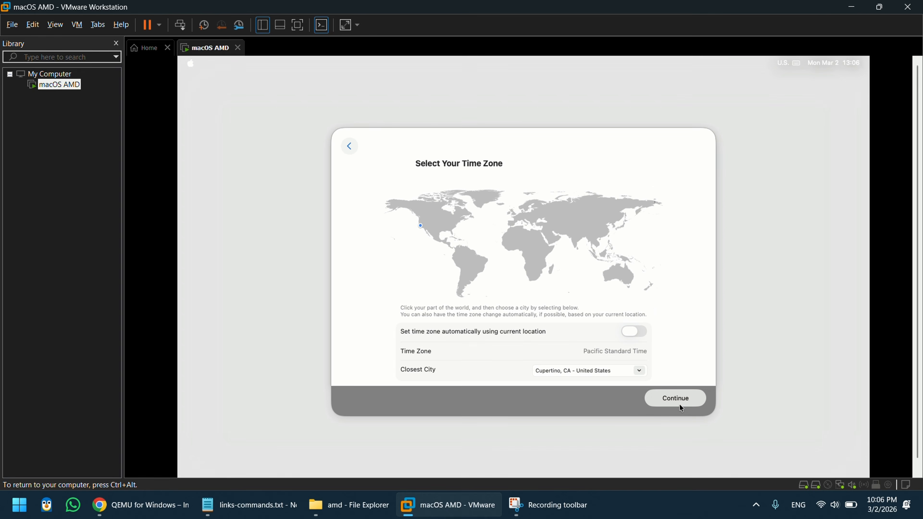
left_click(679, 404)
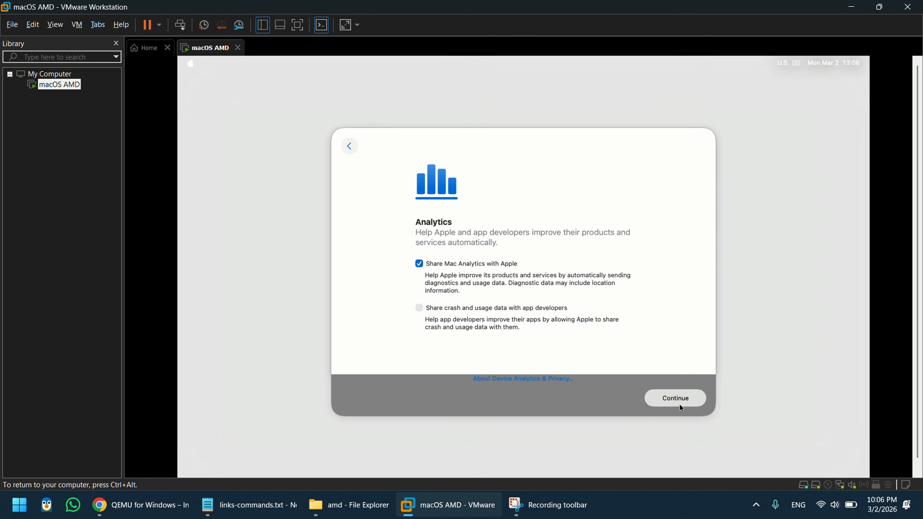
left_click(679, 404)
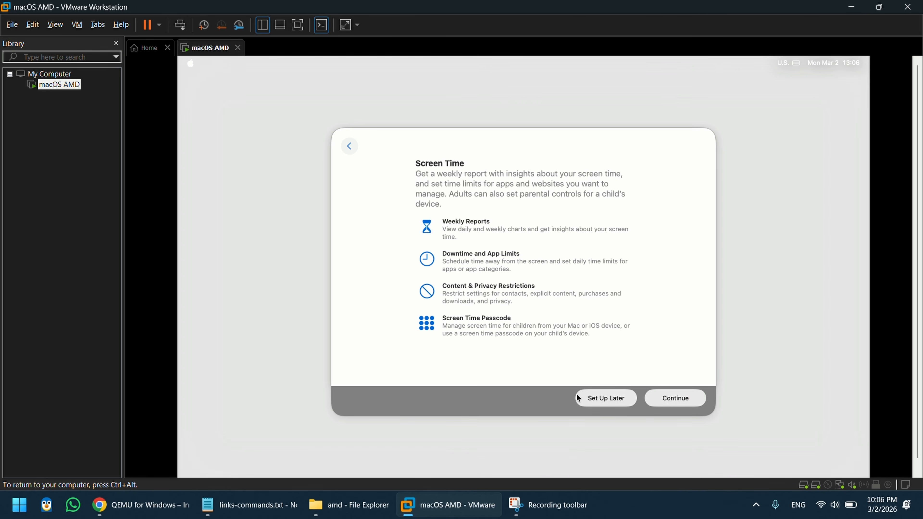
Step: Skip Screen Time and FileVault, keep the default look, and set updates to Only Download Automatically
left_click(578, 398)
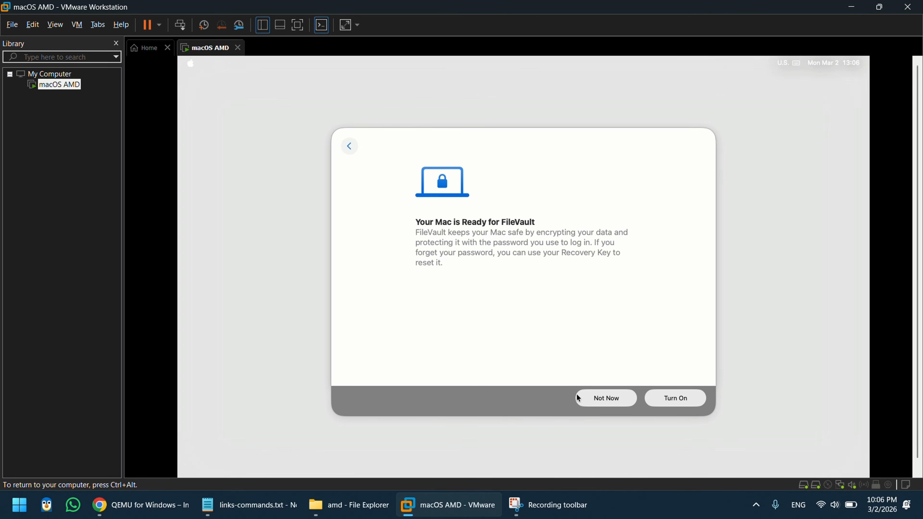
left_click(578, 398)
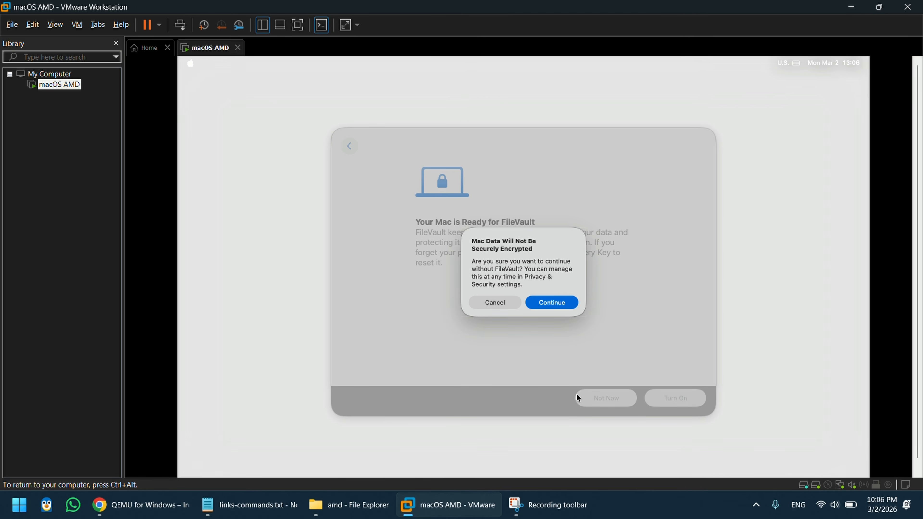
key("Return")
left_click(690, 398)
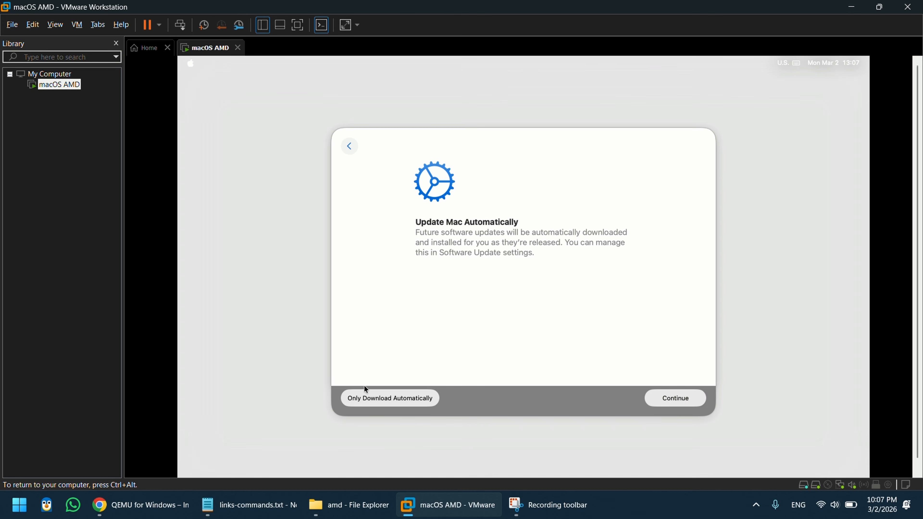
left_click(367, 399)
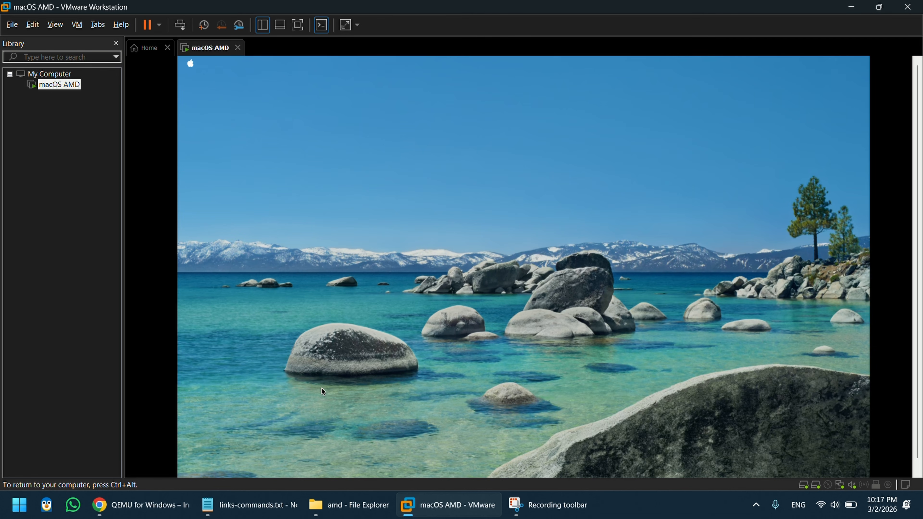
Step: Release input with Ctrl+Alt and reset the macOS AMD VM via Power > Reset
key("ctrl+alt")
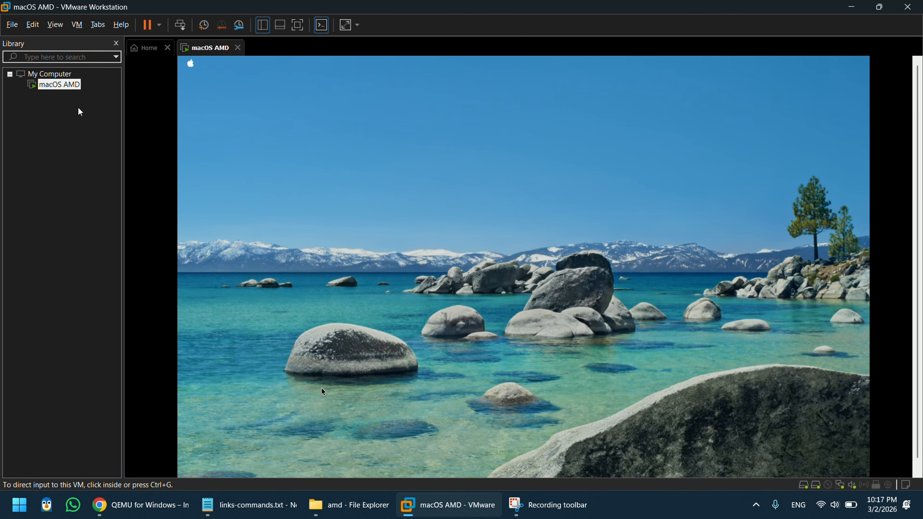
right_click(77, 86)
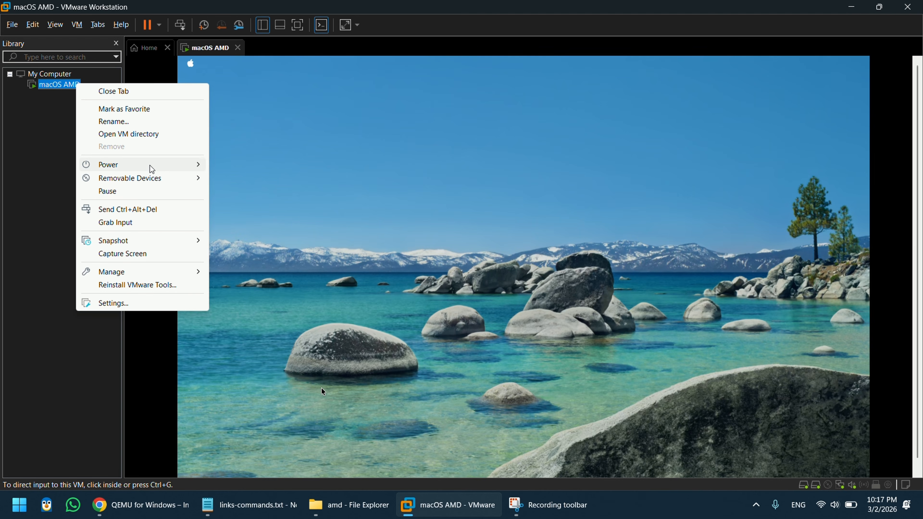
mouse_move(169, 169)
left_click(263, 261)
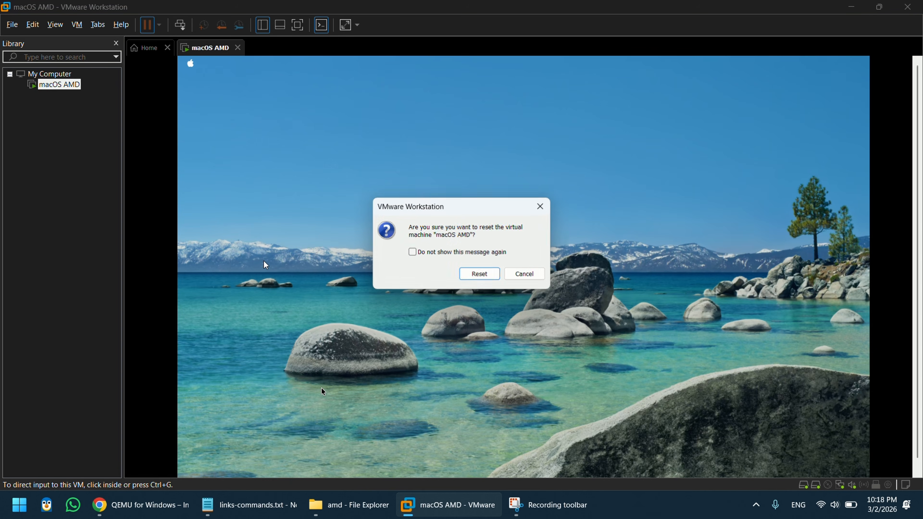
left_click(479, 274)
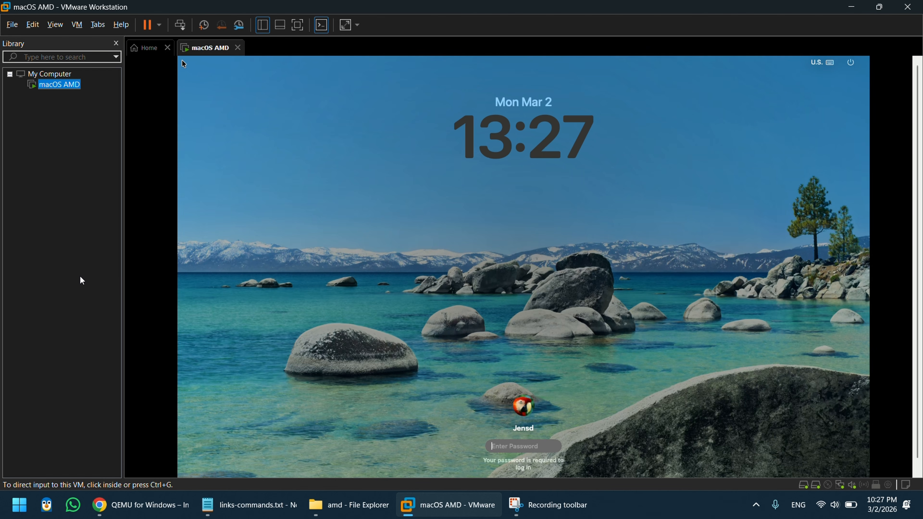
Step: Log in to the macOS guest with the account password
left_click(206, 308)
type("•••••••••")
key("Return")
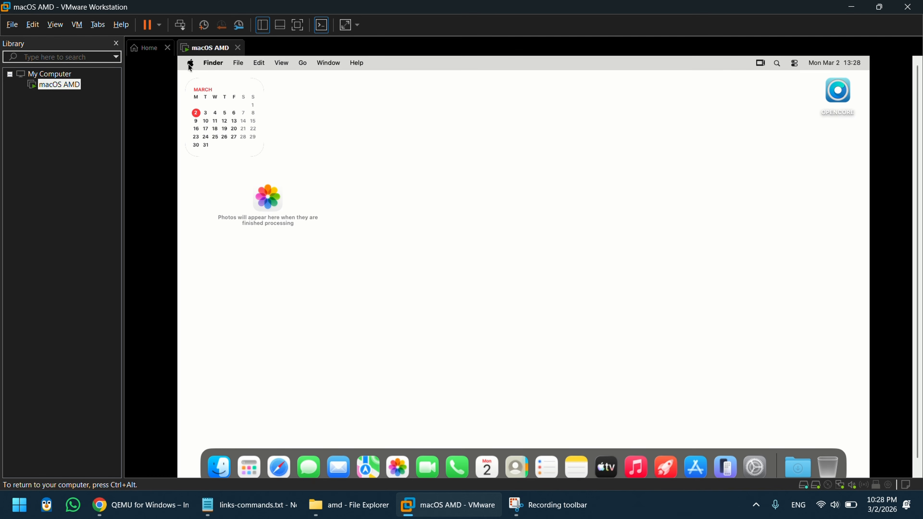
Step: Check the Tahoe 26.3 system summary in About This Mac, then close it
left_click(190, 64)
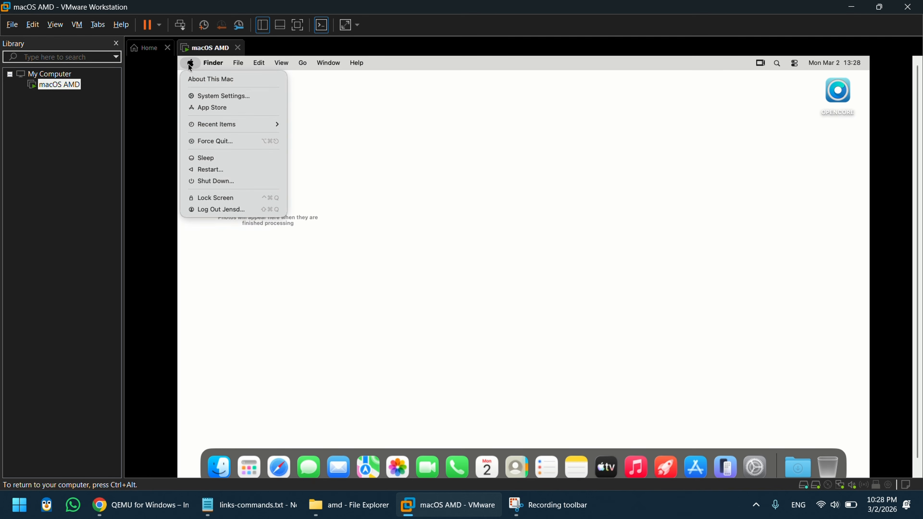
left_click(201, 77)
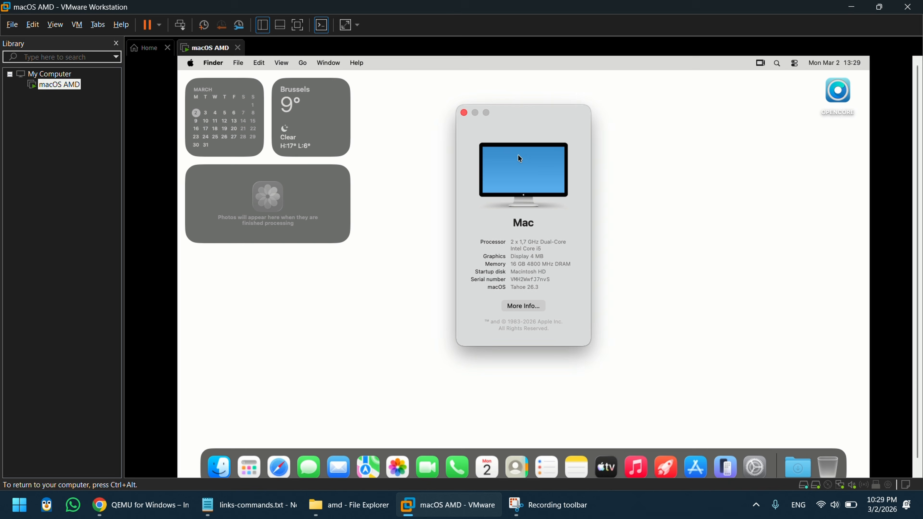
left_click_drag(515, 114, 507, 152)
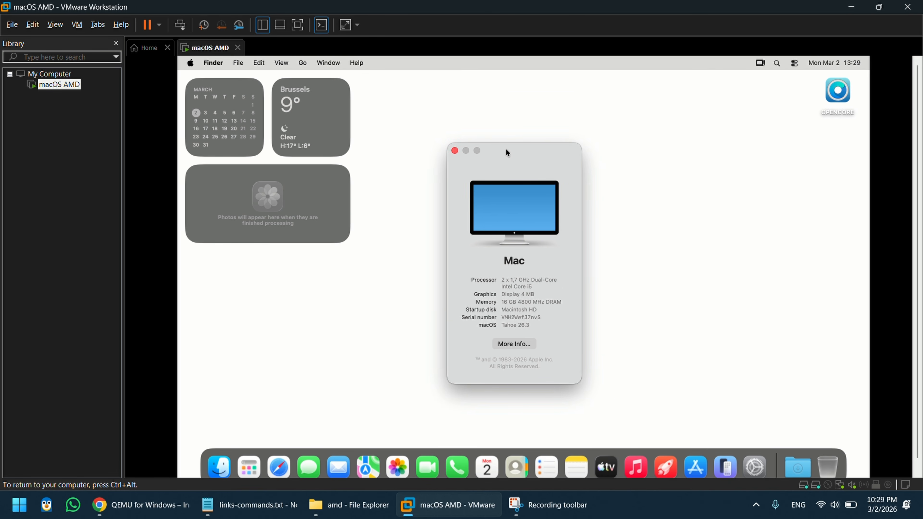
left_click(454, 150)
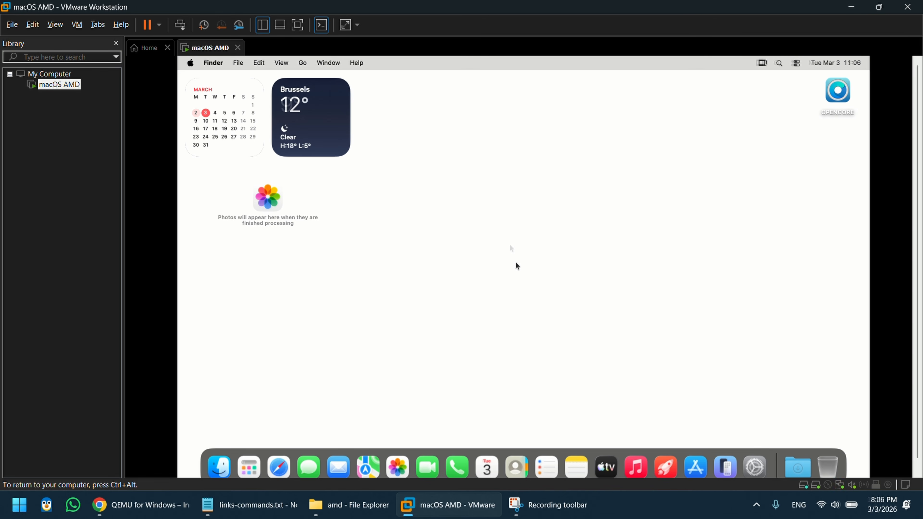
Step: Browse in Finder to OPENCORE > OC4VM > iso and select darwin.iso
left_click(218, 475)
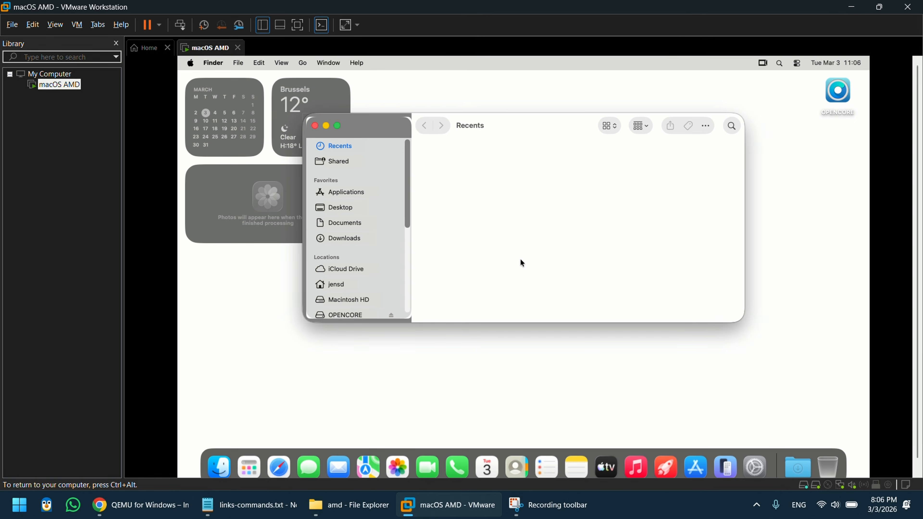
scroll(408, 210, "down", 3)
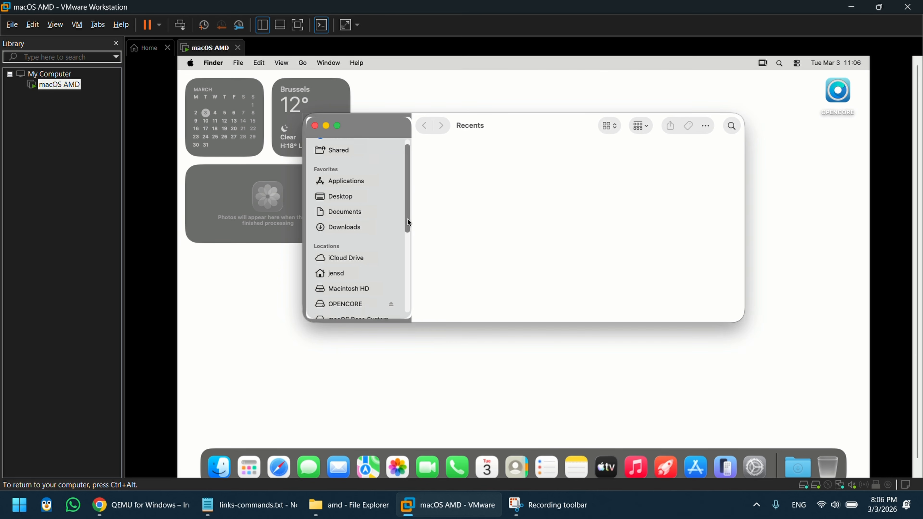
left_click(332, 262)
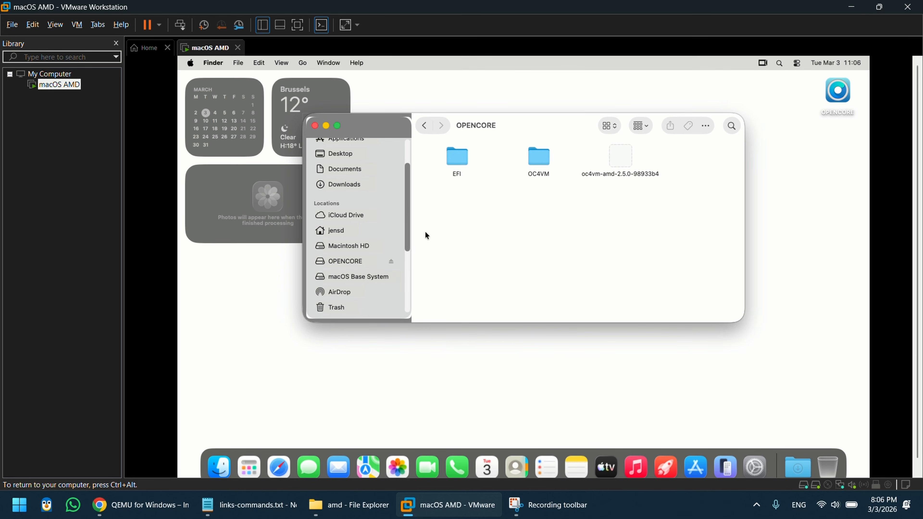
double_click(534, 150)
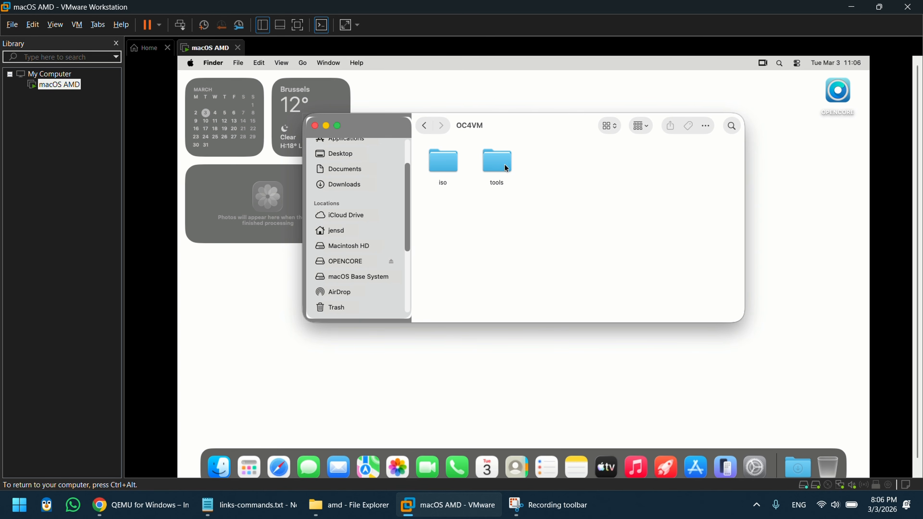
double_click(448, 159)
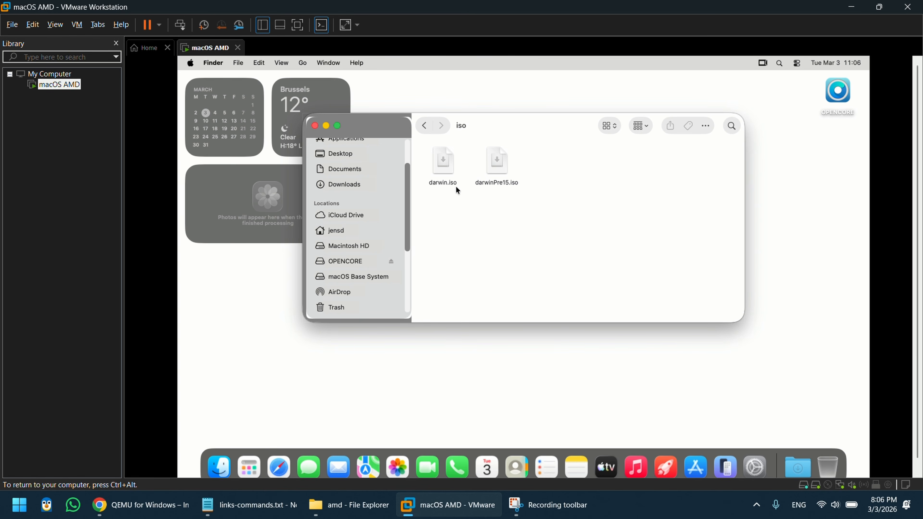
left_click(450, 175)
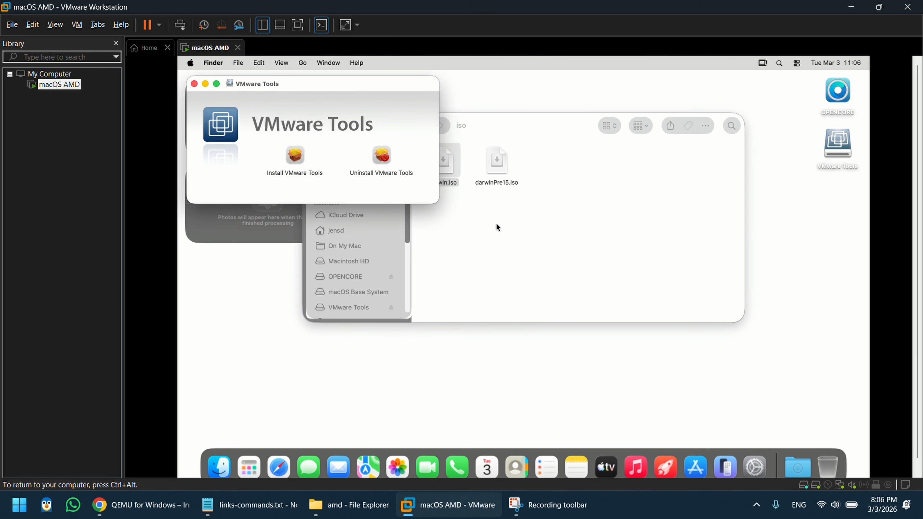
Step: Run the VMware Tools installer for all users, authorising it with the admin password
left_click(296, 158)
double_click(296, 157)
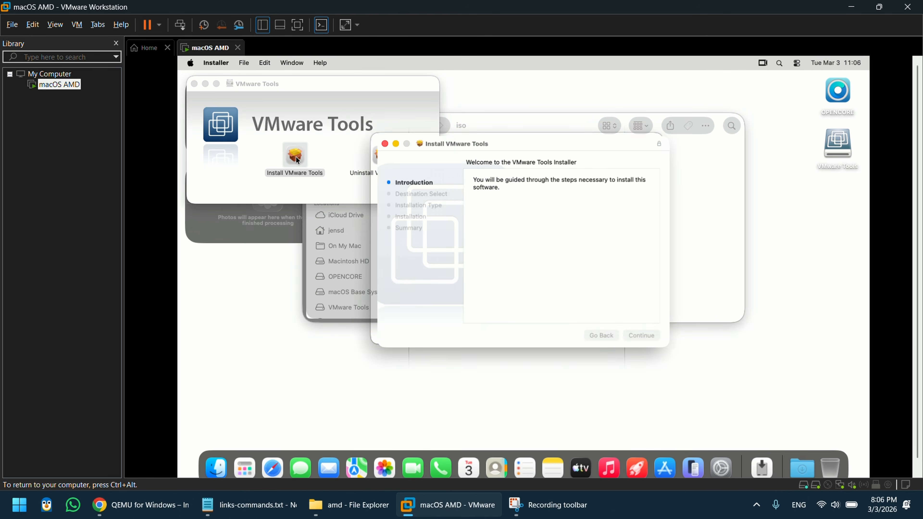
left_click(650, 336)
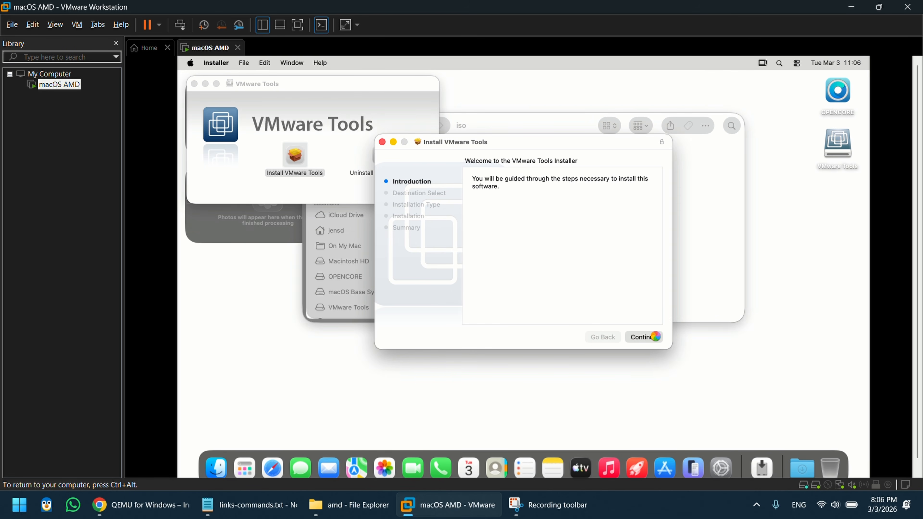
left_click(567, 201)
left_click(657, 338)
left_click(654, 337)
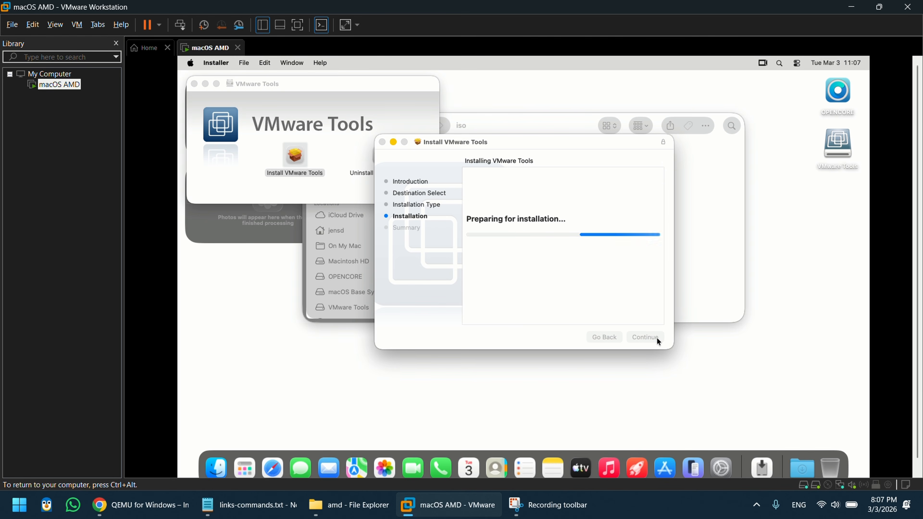
type("••••••••")
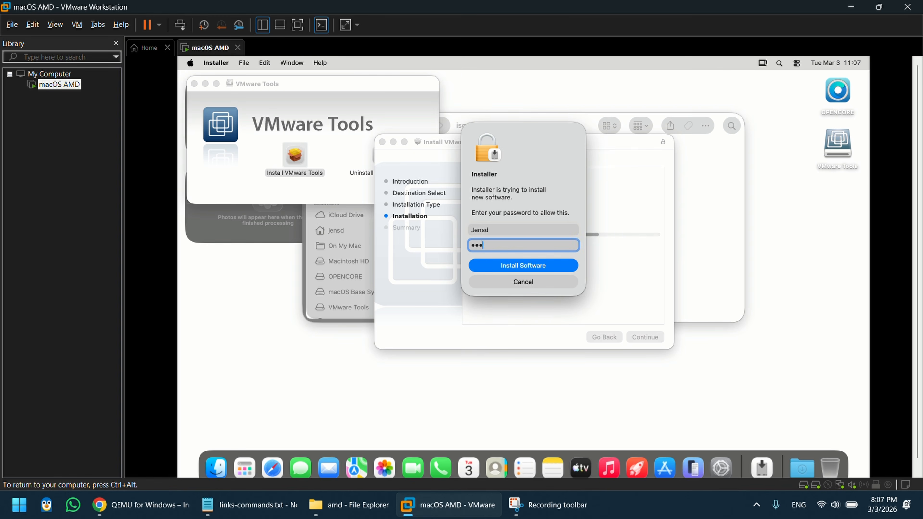
key("Return")
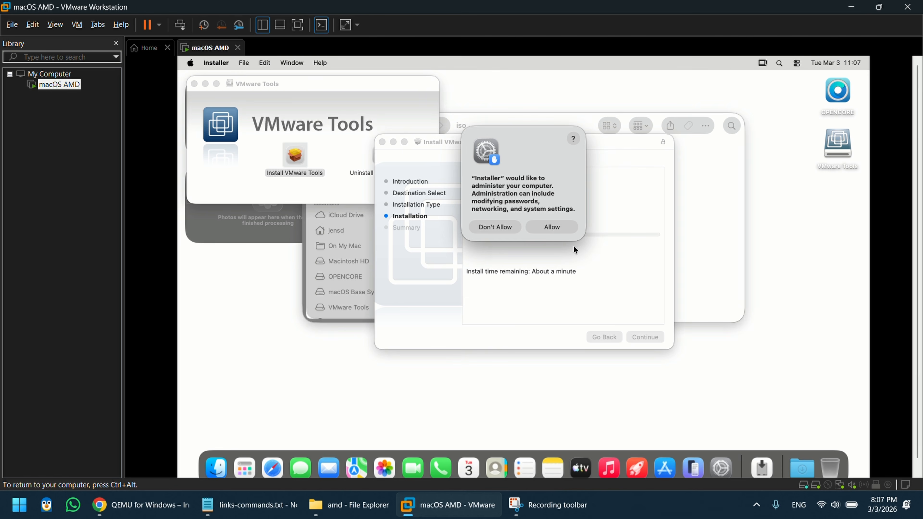
left_click(556, 225)
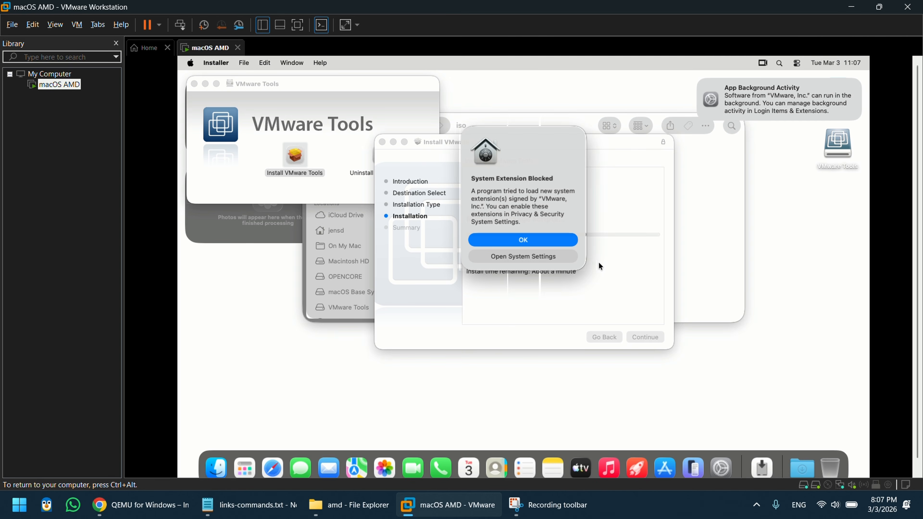
Step: Allow the blocked VMware, Inc. system software in Privacy & Security with the password
left_click(558, 255)
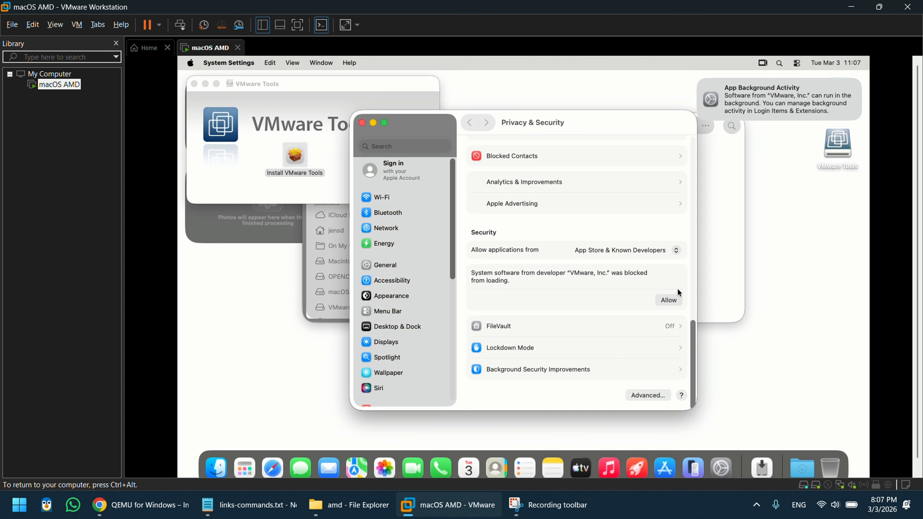
left_click(670, 300)
type("********")
key("Return")
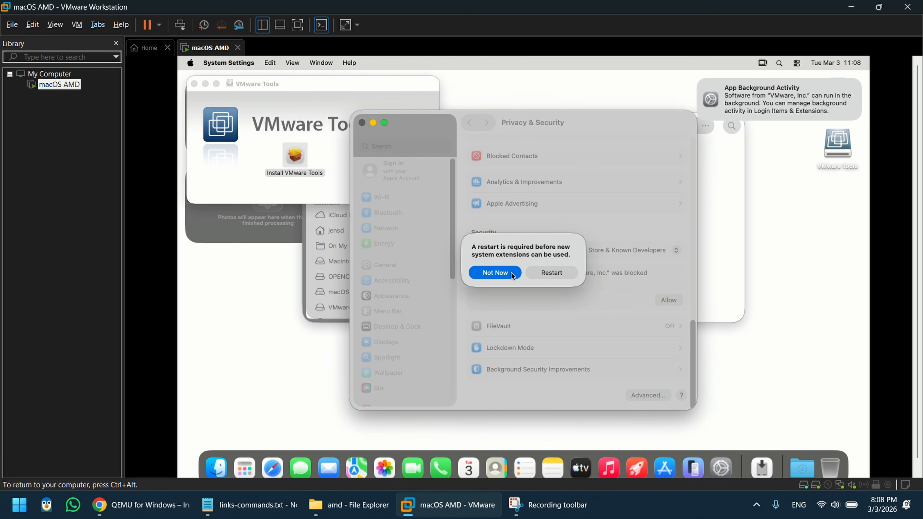
left_click(362, 123)
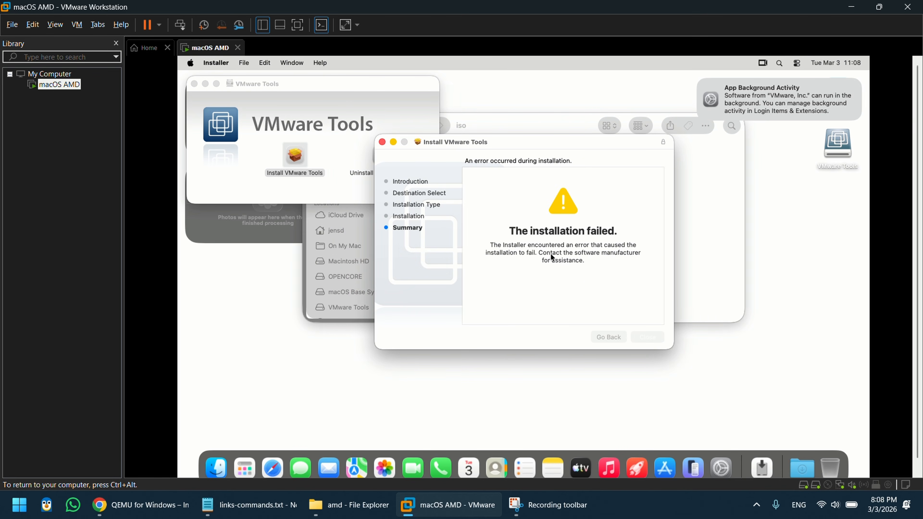
Step: Retry the VMware Tools installation with the admin password, then restart the guest
left_click(647, 337)
double_click(296, 160)
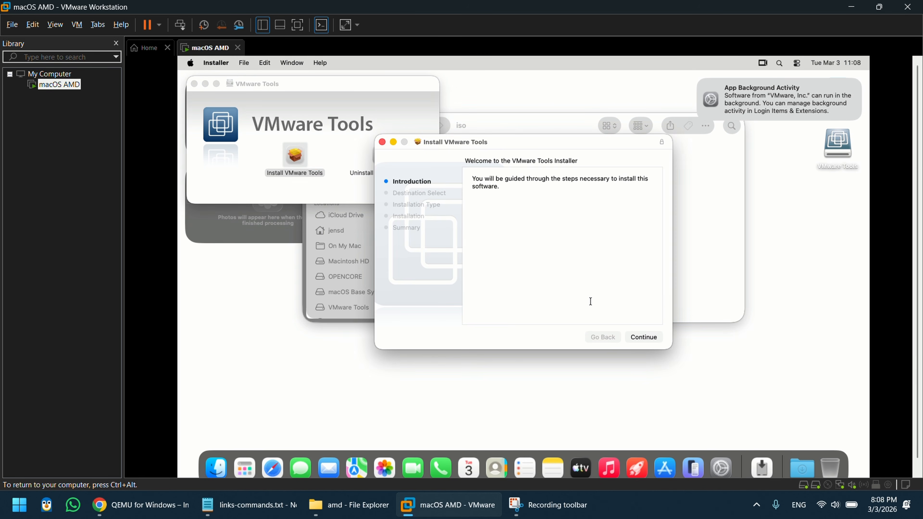
left_click(644, 334)
left_click(569, 202)
left_click(654, 334)
left_click(658, 337)
type("•••••••")
key("Return")
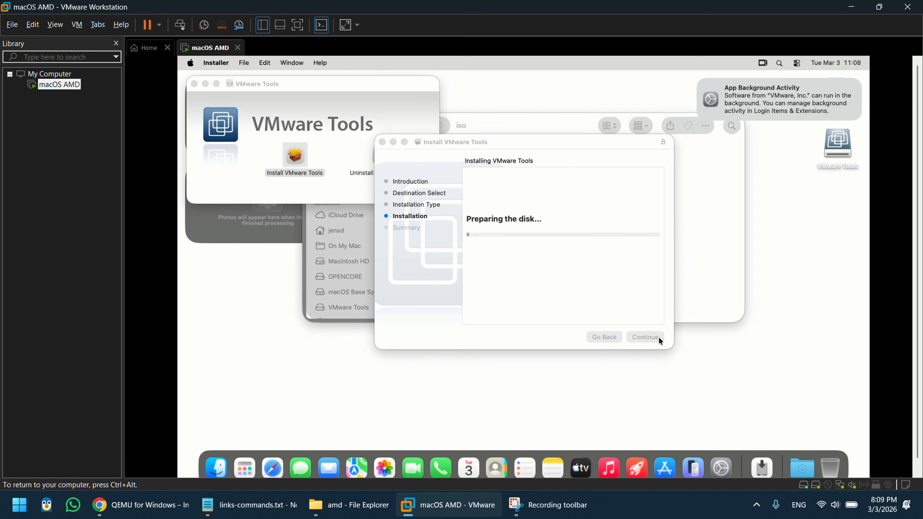
left_click(555, 227)
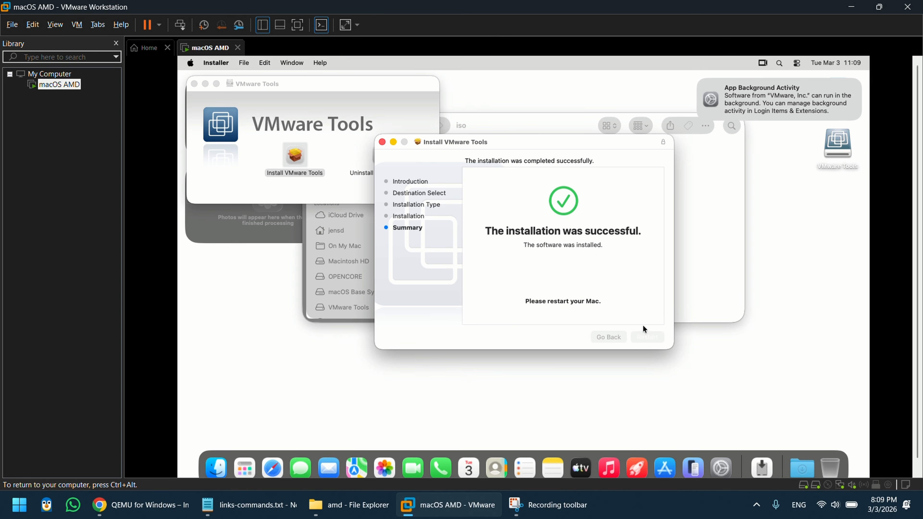
left_click(656, 339)
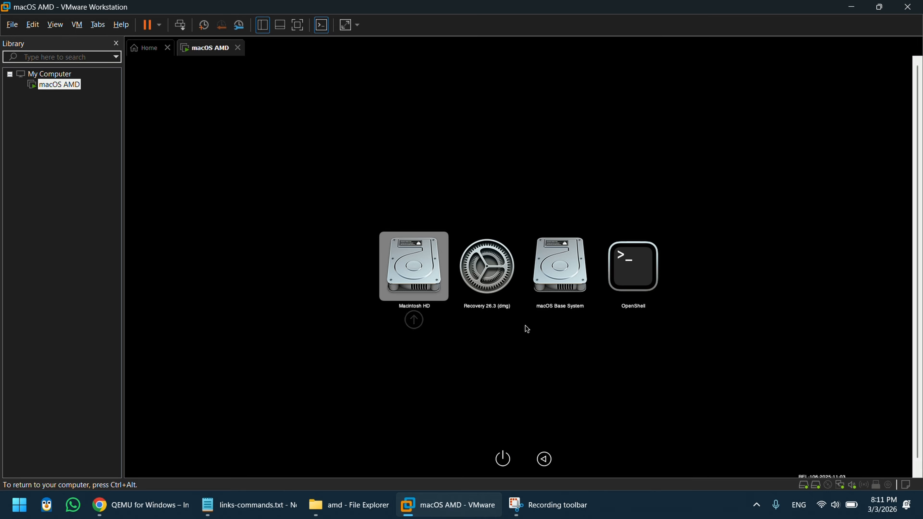
Step: Boot Macintosh HD, close the iso window, and view then close About This Mac
key("Return")
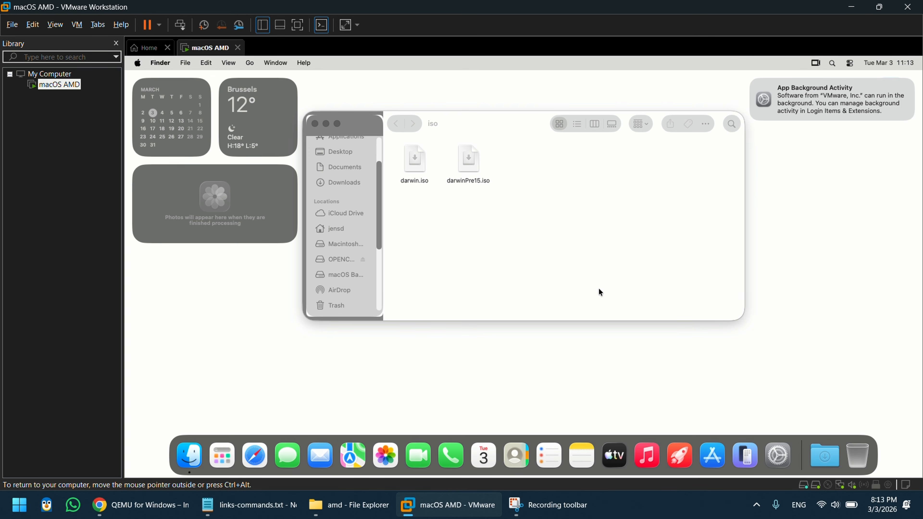
left_click(315, 126)
left_click(138, 63)
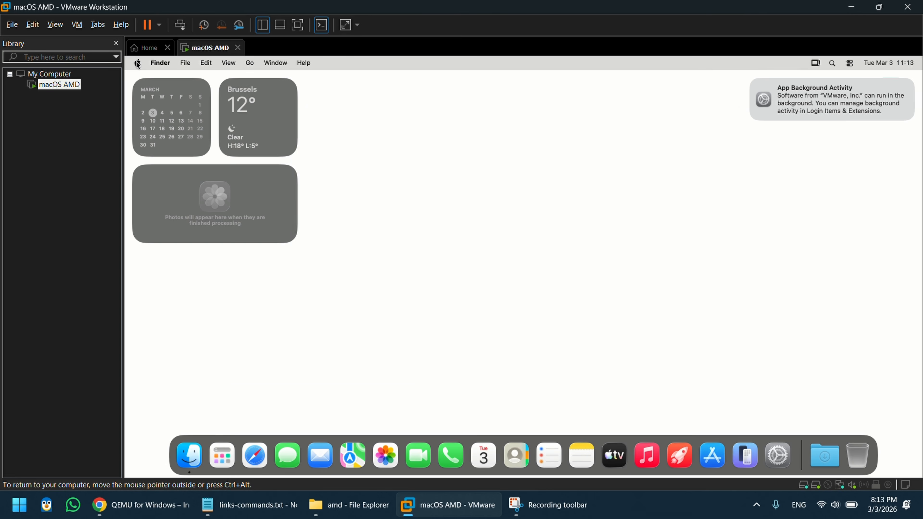
left_click(144, 79)
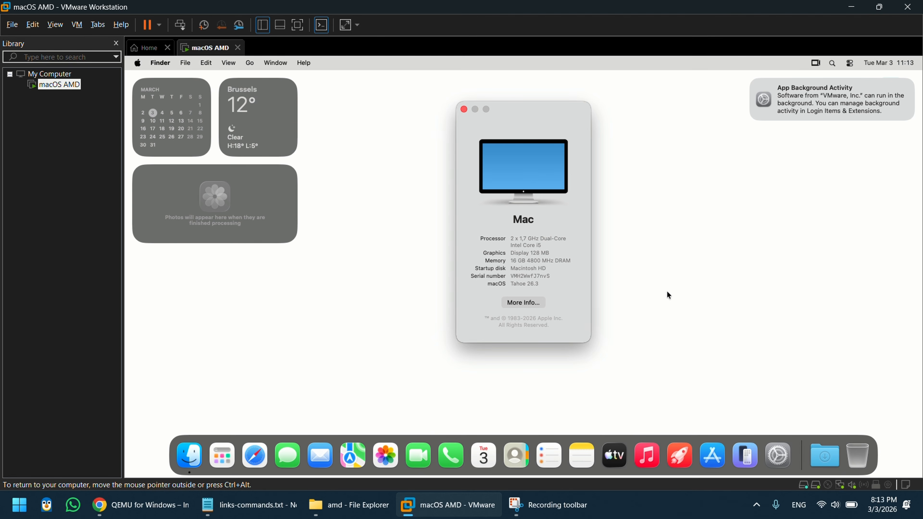
left_click_drag(523, 110, 513, 126)
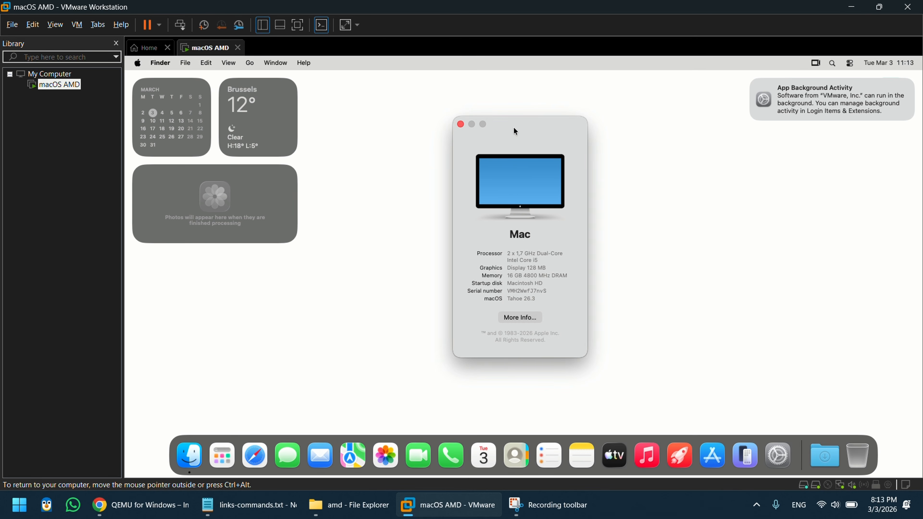
left_click(460, 123)
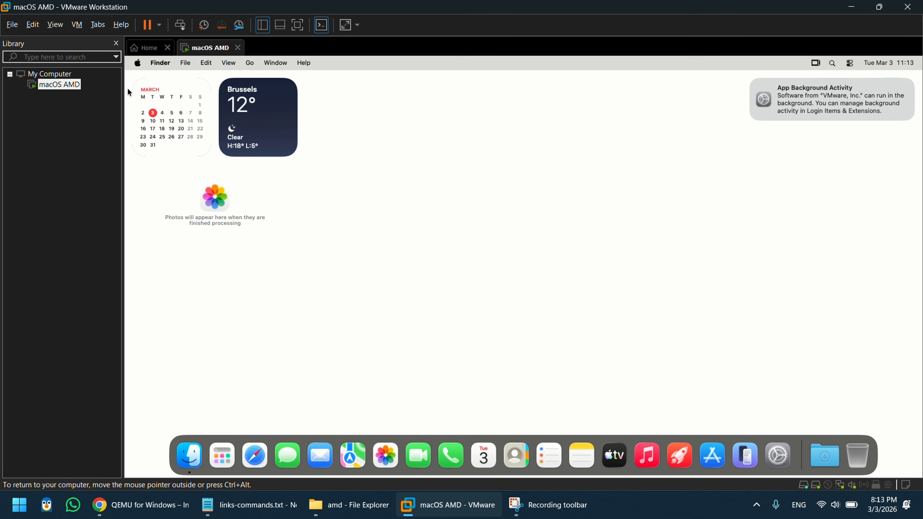
Step: Set shared folders to Always enabled in the macOS VM's Options settings
right_click(72, 86)
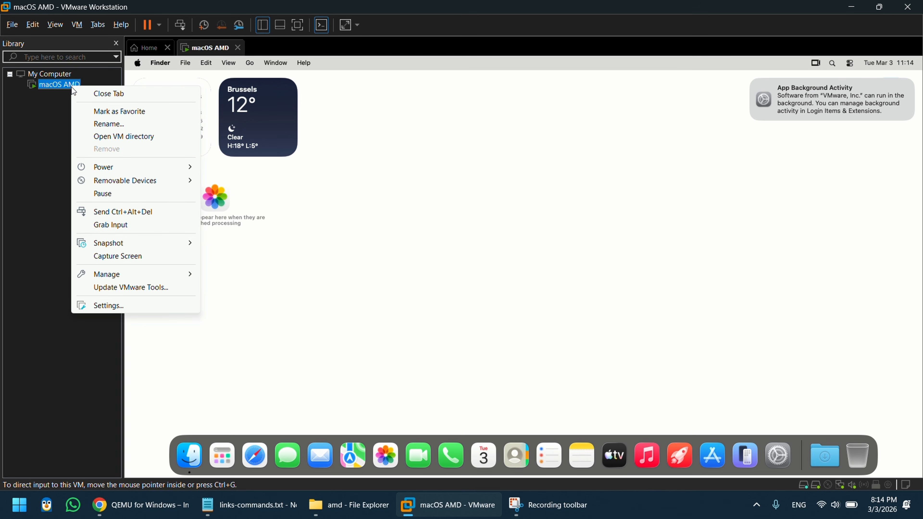
left_click(119, 308)
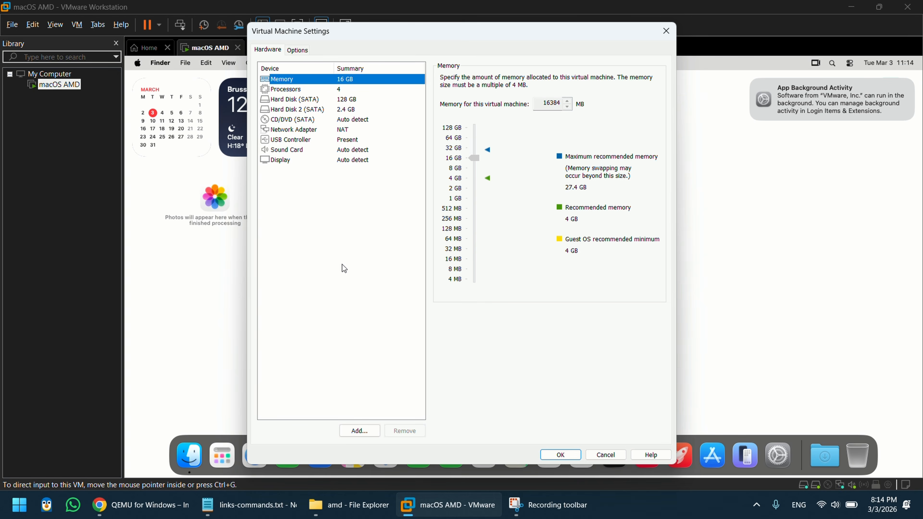
left_click(301, 49)
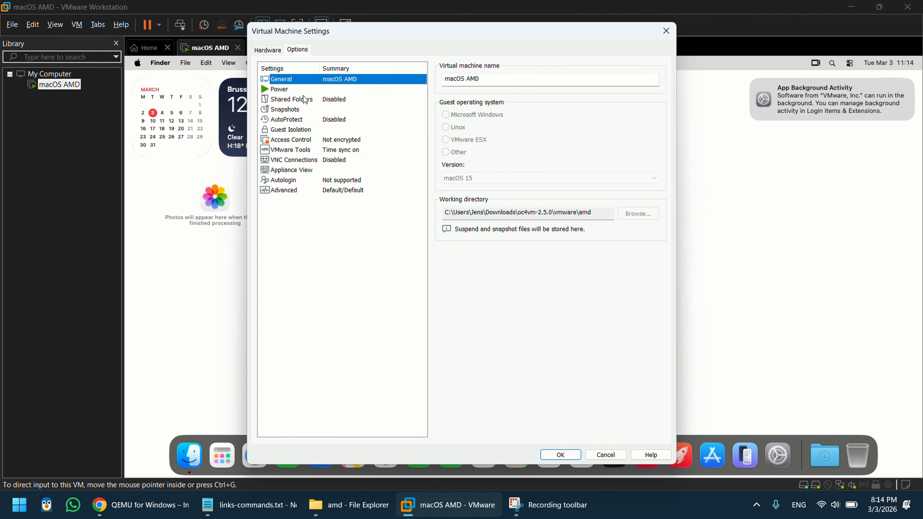
left_click(304, 102)
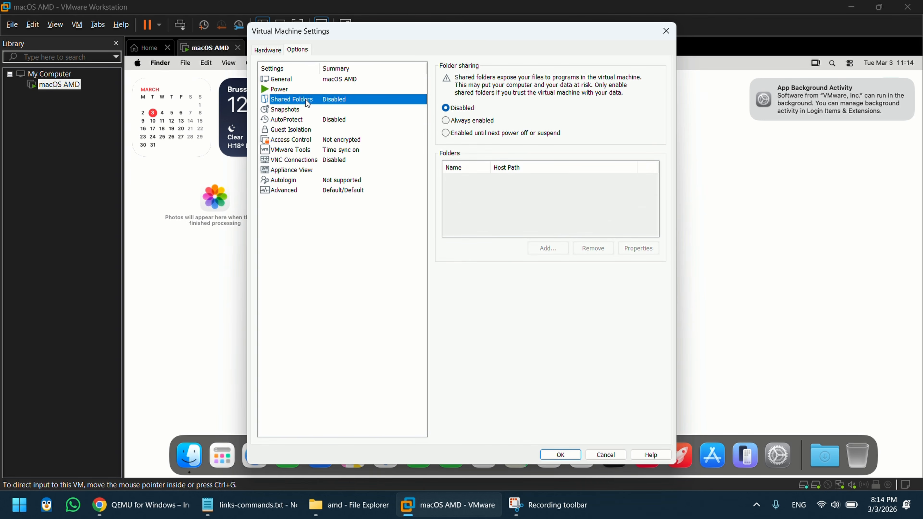
left_click(488, 121)
Step: Add the host Desktop folder as a shared folder and save the VM settings
left_click(558, 248)
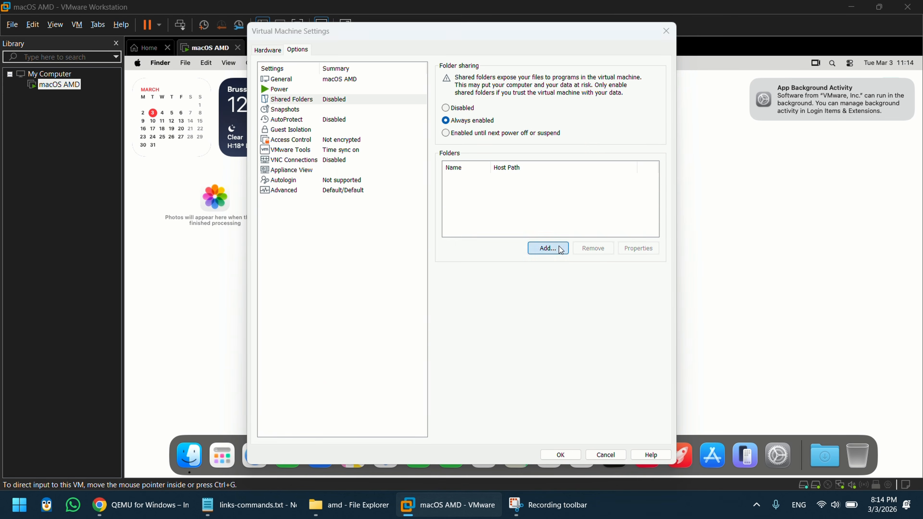
left_click(511, 345)
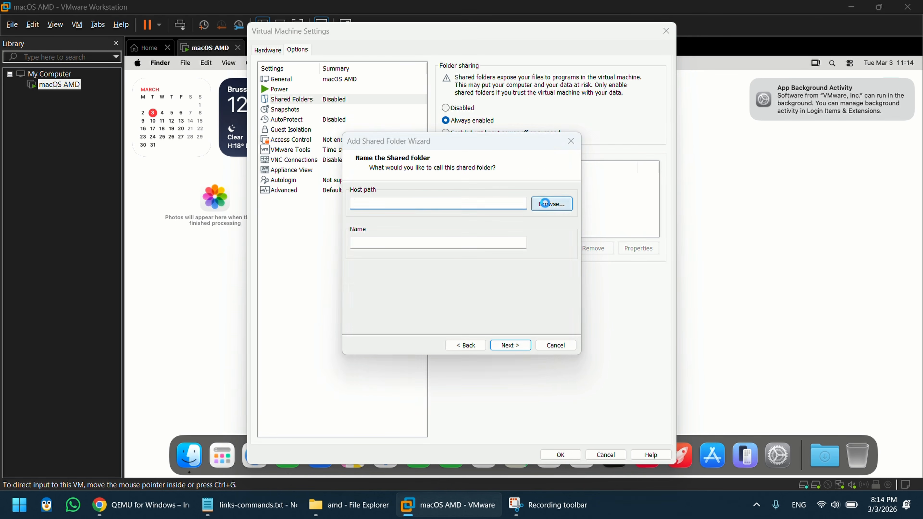
left_click(551, 204)
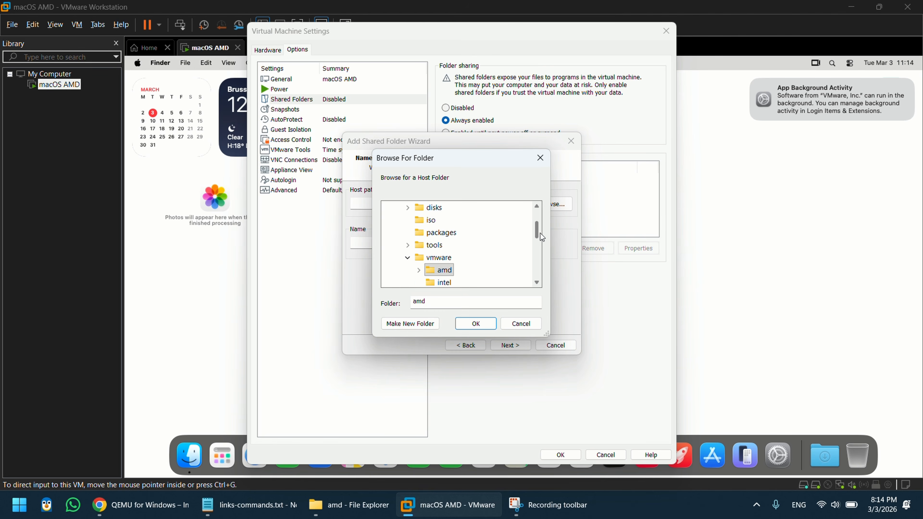
scroll(540, 239, "up", 2)
left_click(423, 208)
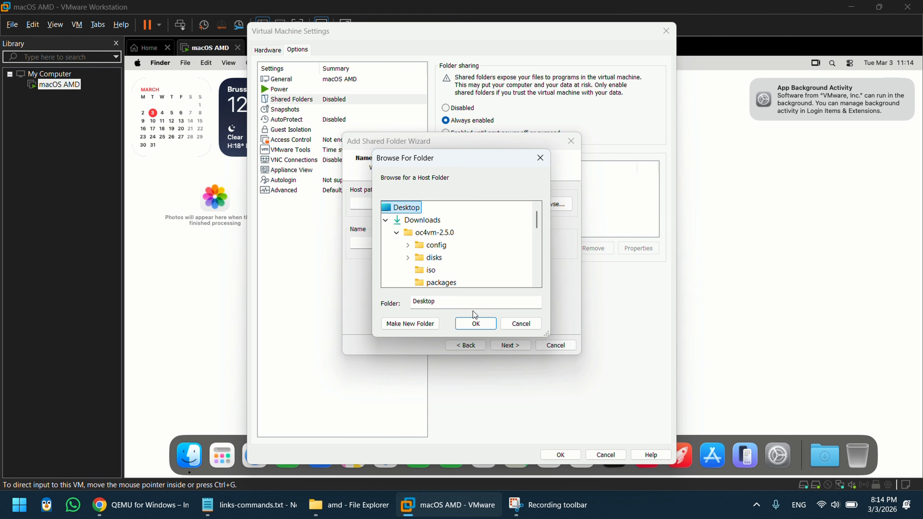
left_click(474, 323)
left_click(504, 345)
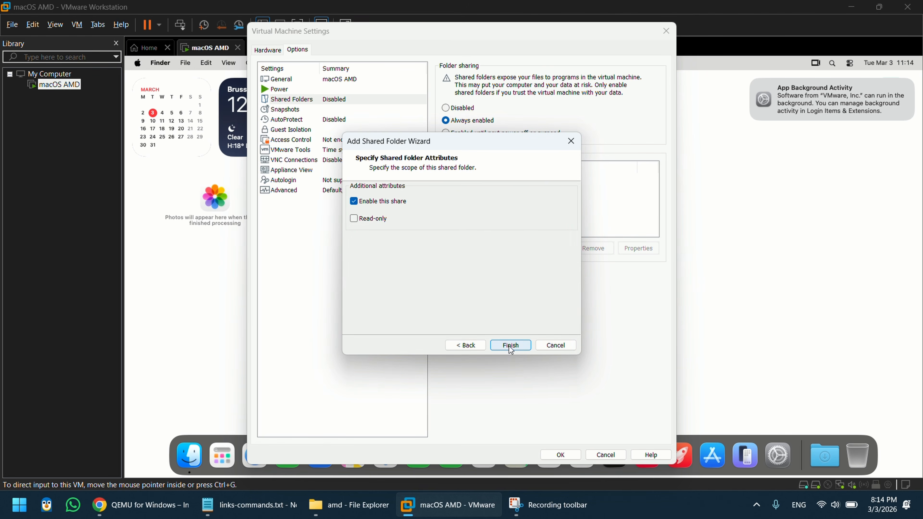
left_click(507, 345)
left_click(557, 455)
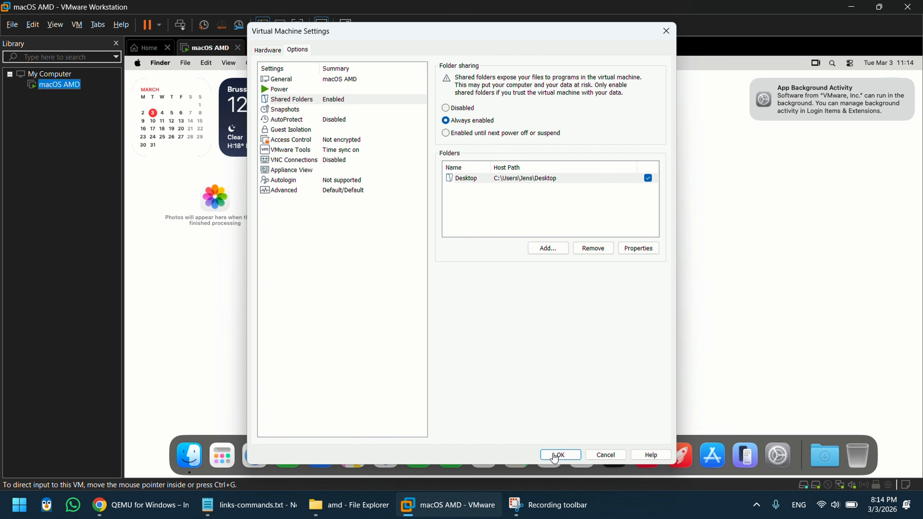
Step: Restart the macOS guest and get back to its desktop
left_click(138, 63)
left_click(169, 168)
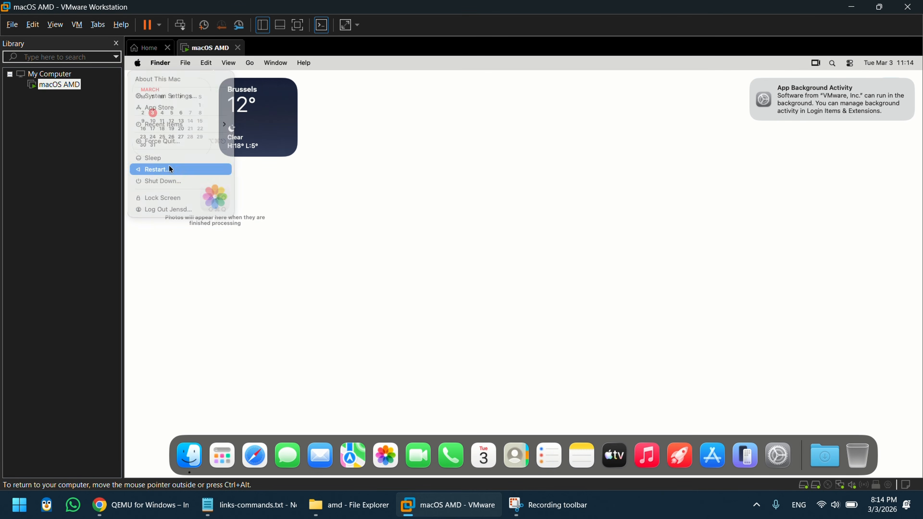
left_click(553, 244)
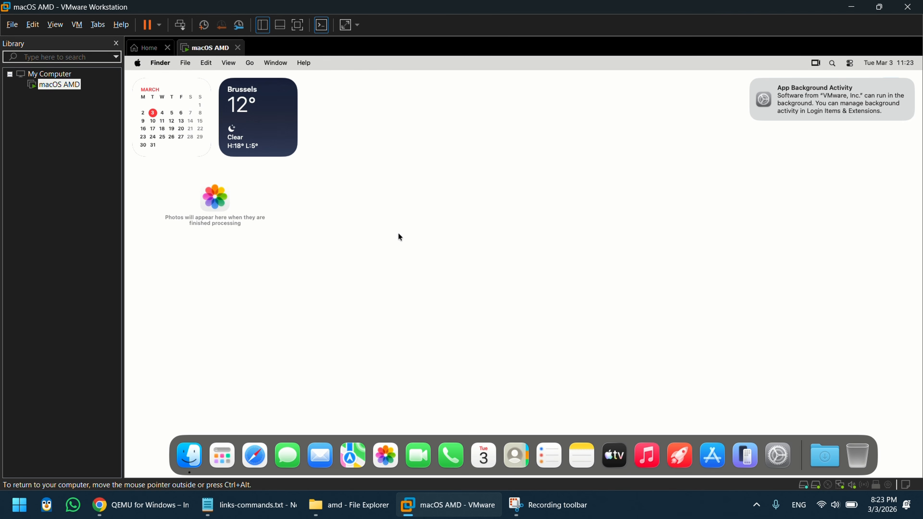
left_click(399, 236)
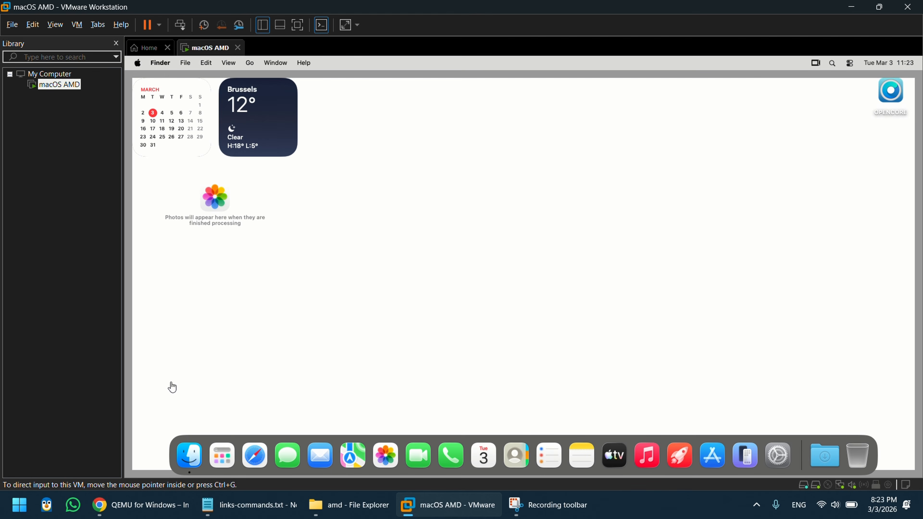
Step: From Finder's Computer view, open VMware Shared Folders and then the shared Desktop folder
left_click(250, 63)
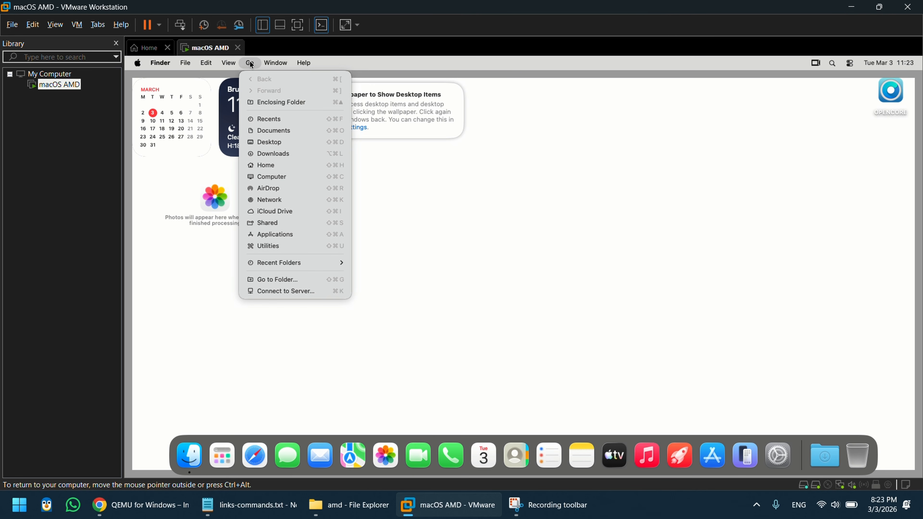
left_click(279, 176)
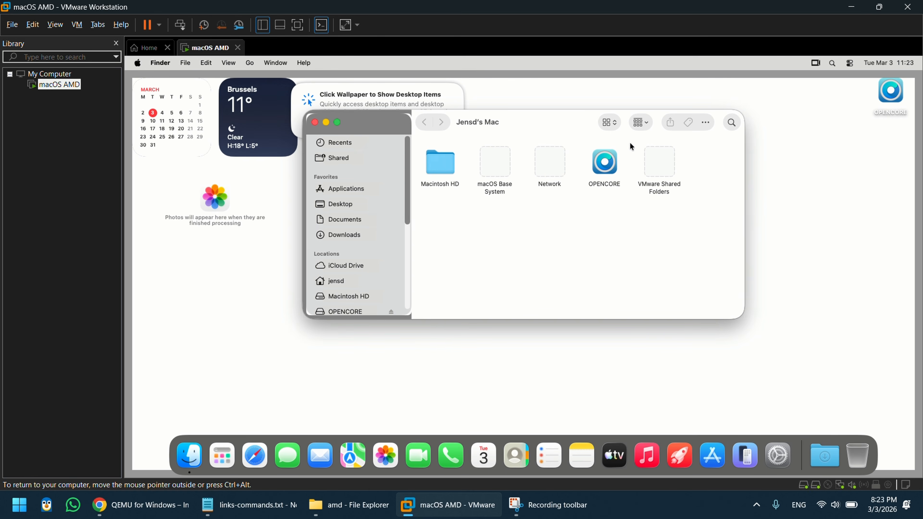
left_click(662, 168)
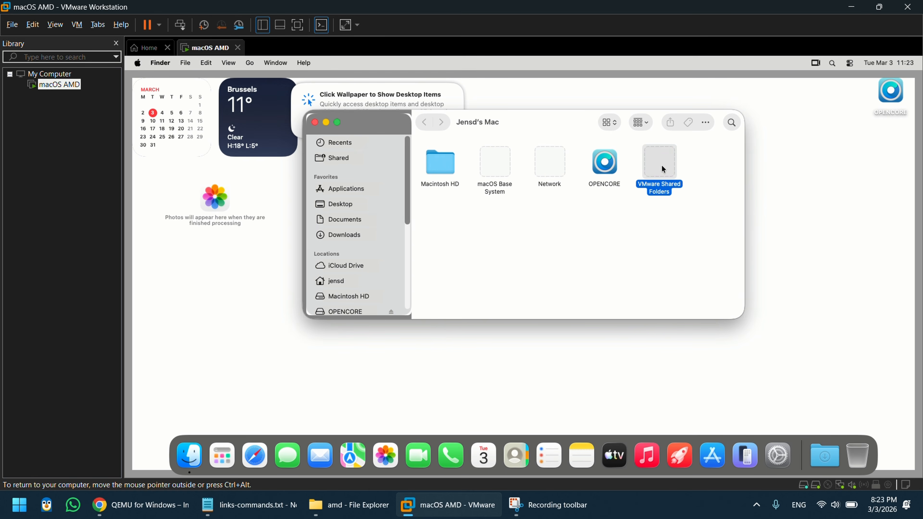
double_click(661, 171)
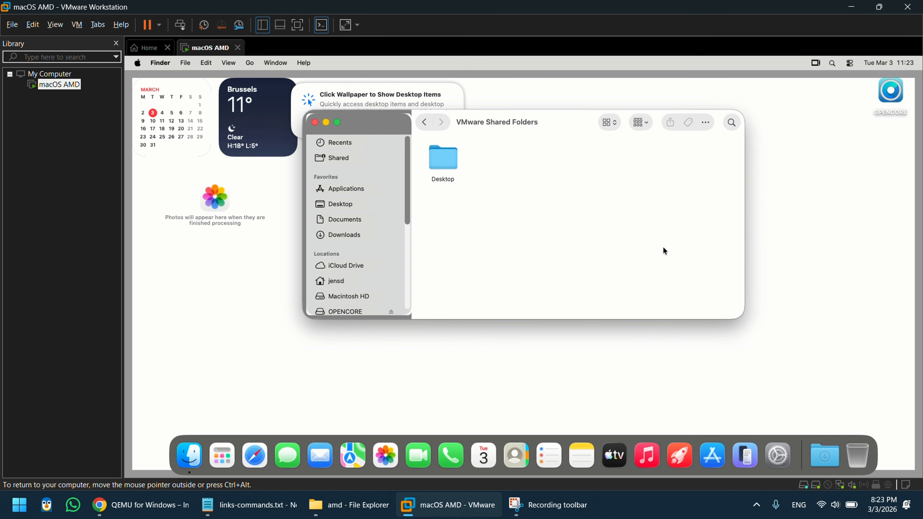
double_click(444, 161)
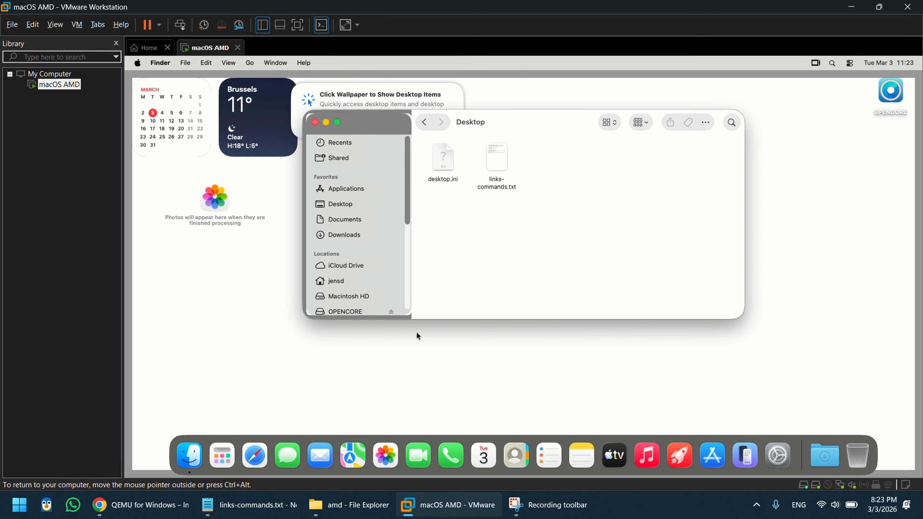
Step: Search the web in Chrome for 'macos tahoe wallpaper'
left_click(134, 514)
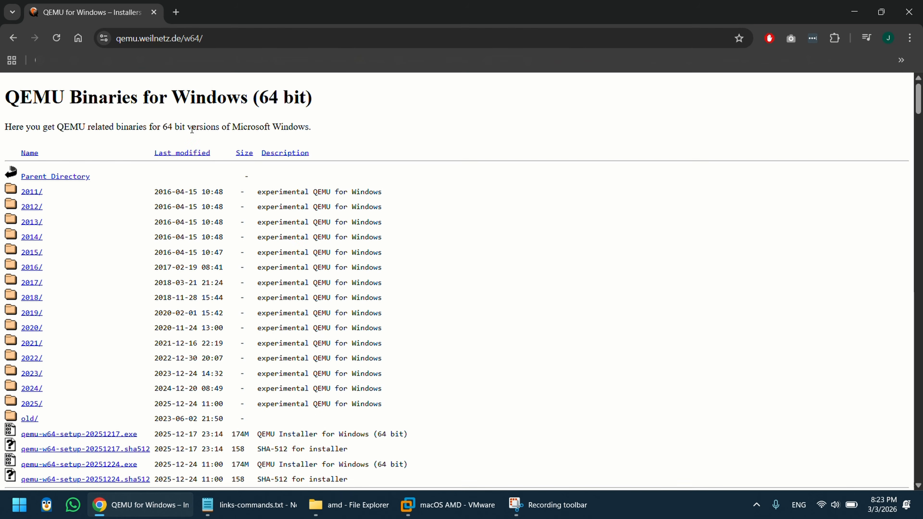
left_click(218, 32)
key("BackSpace")
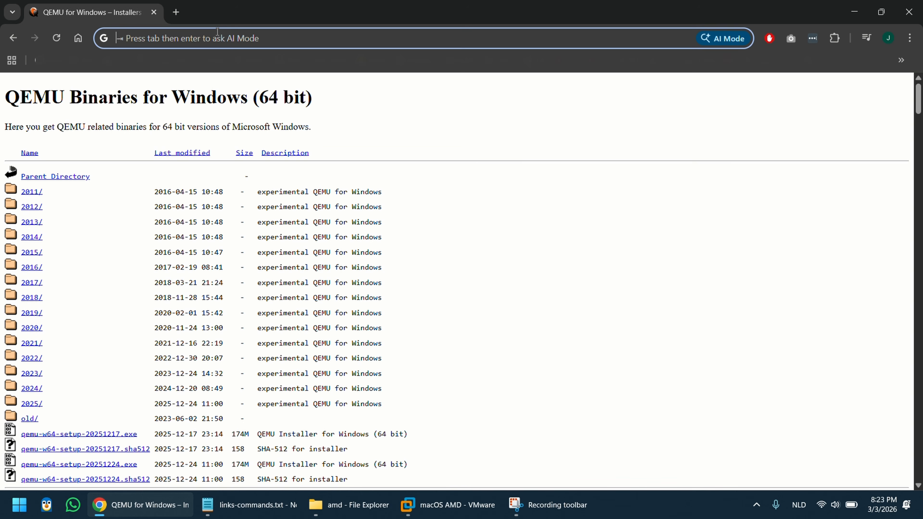
type("macos tahoe w")
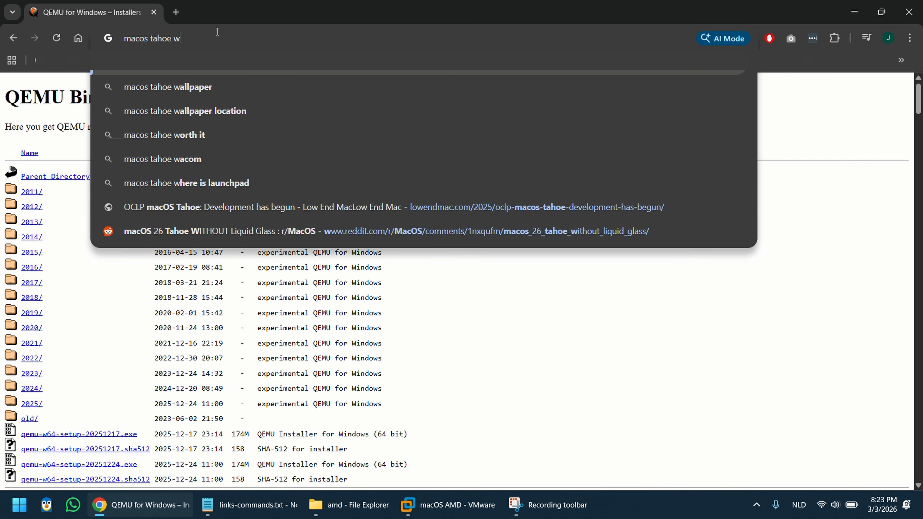
type("allpaper")
key("Return")
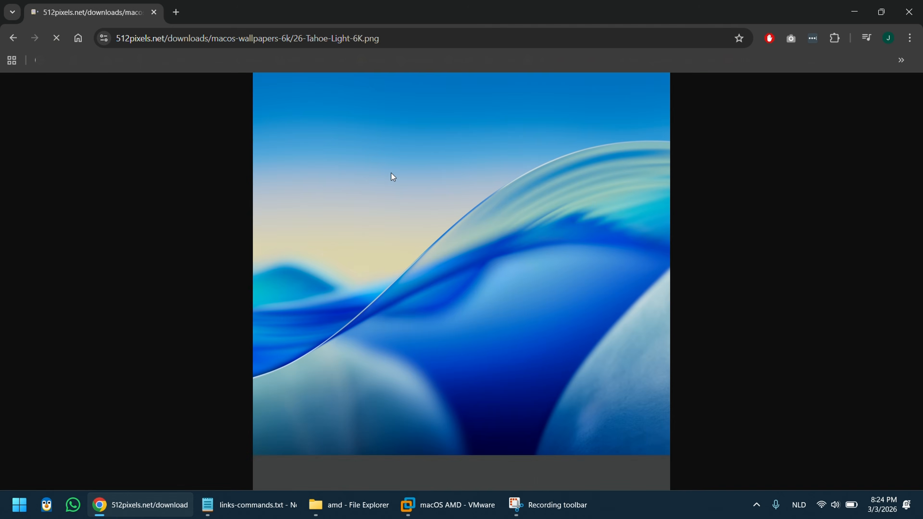
Step: Save the wallpaper image as 26-Tahoe-Light-6K.png to the host Desktop
right_click(391, 173)
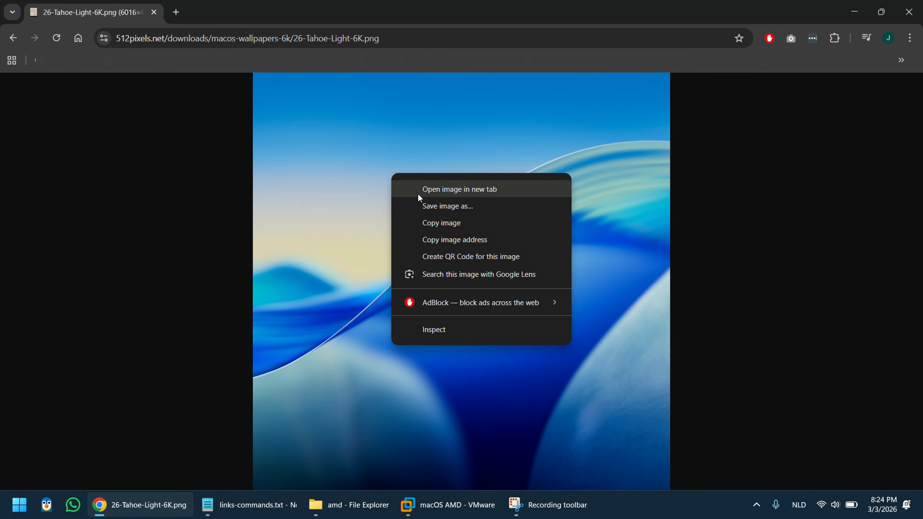
left_click(424, 205)
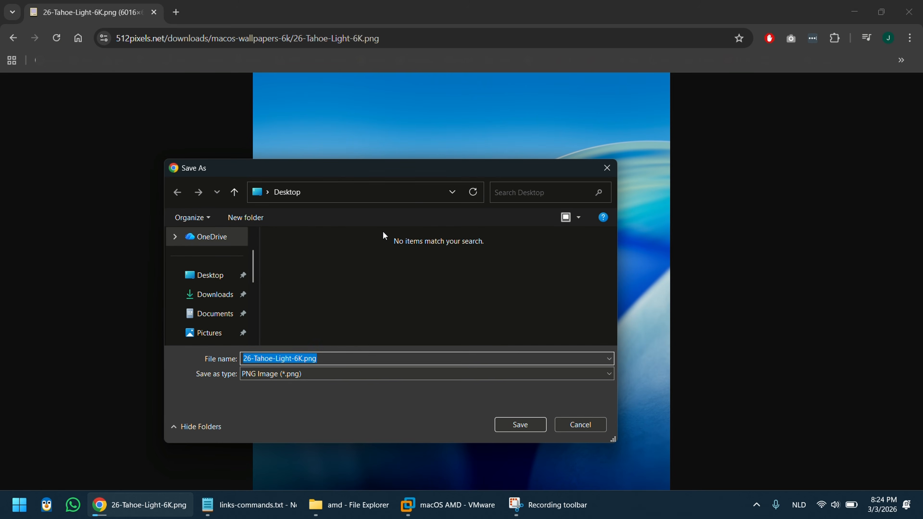
left_click(226, 275)
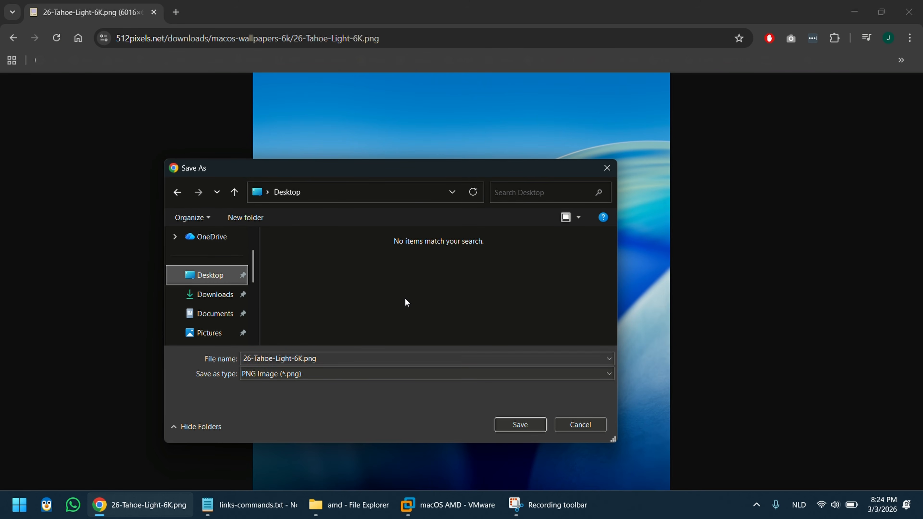
left_click(505, 426)
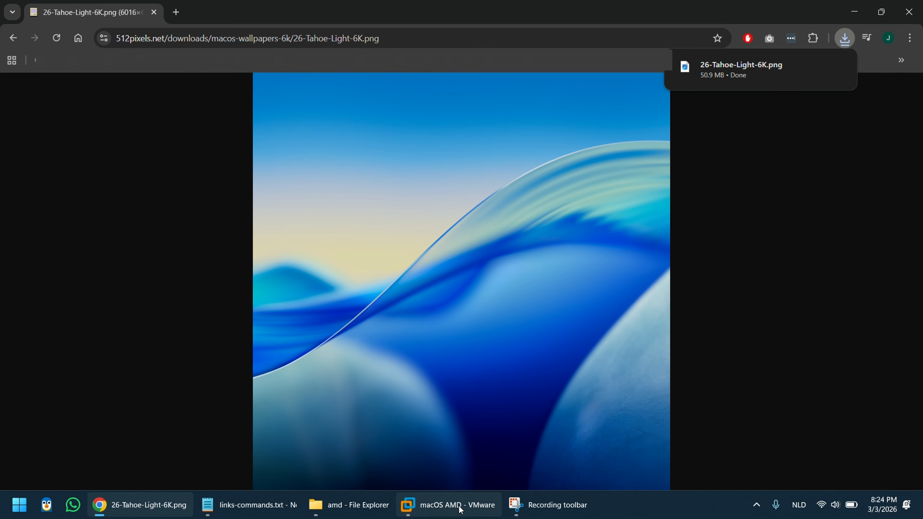
mouse_move(458, 502)
left_click(460, 434)
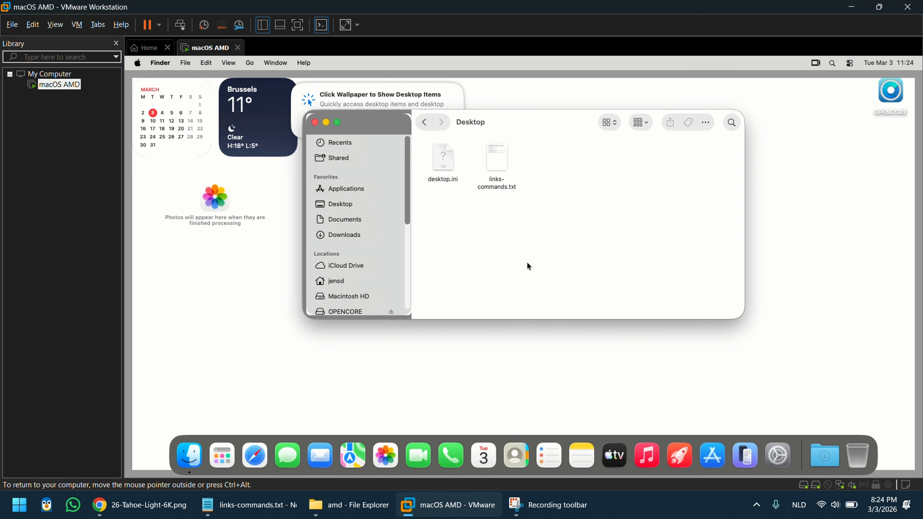
Step: Drag 26-Tahoe-Light-6K.png from the shared Desktop folder into Documents
left_click(424, 123)
double_click(449, 168)
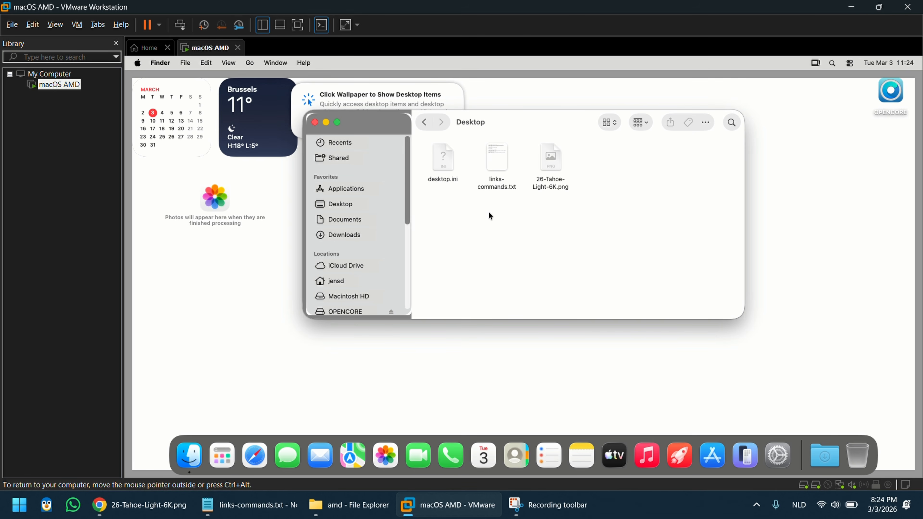
left_click(552, 165)
left_click_drag(552, 165, 347, 217)
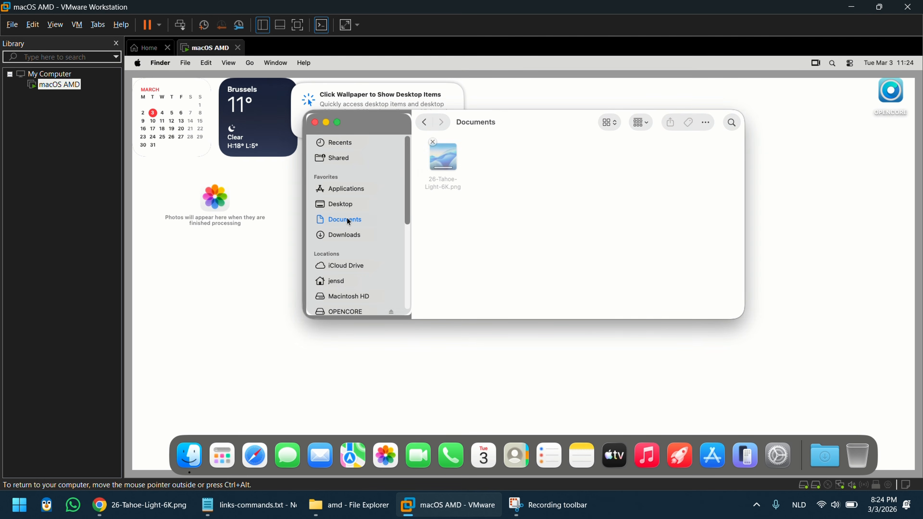
Step: Set 26-Tahoe-Light-6K.png as the desktop picture and move the Finder window aside
right_click(444, 167)
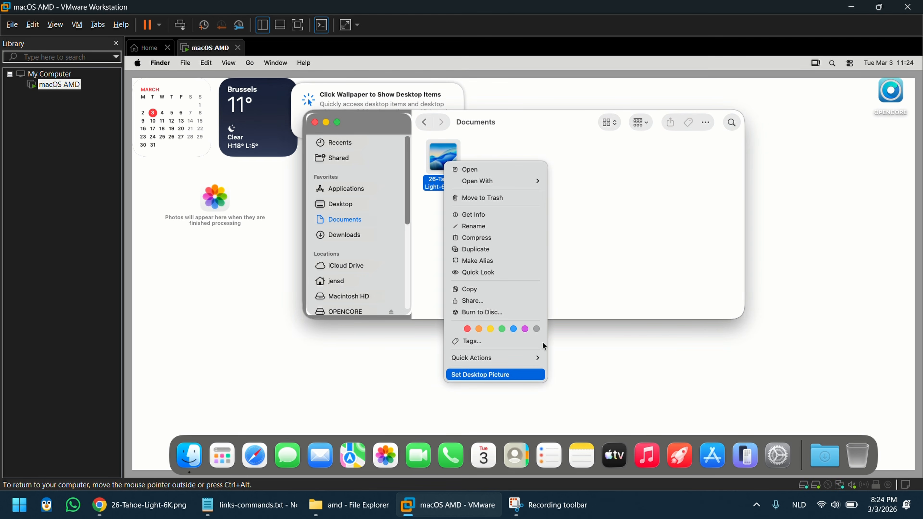
left_click(486, 375)
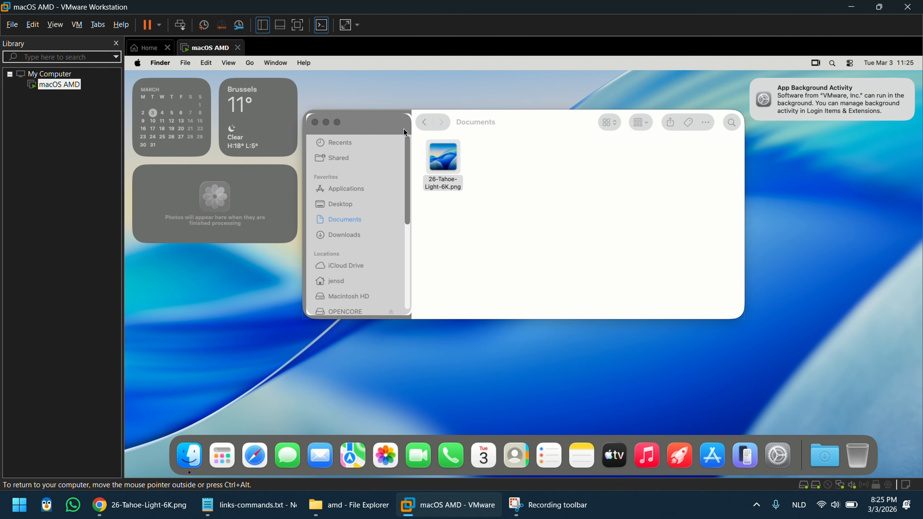
left_click_drag(377, 121, 458, 148)
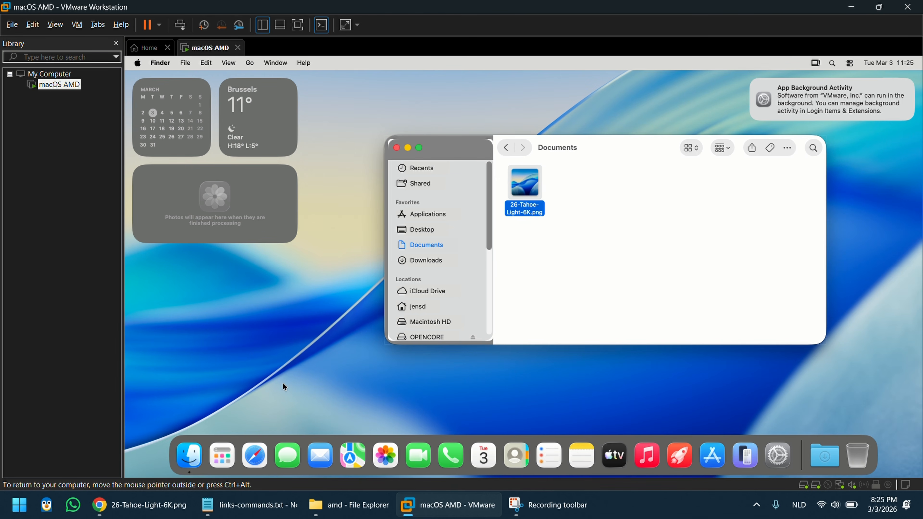
Step: Select the DisableSolarium defaults line in the links-commands notes
left_click(249, 504)
left_click_drag(323, 215, 7, 222)
key("super+c")
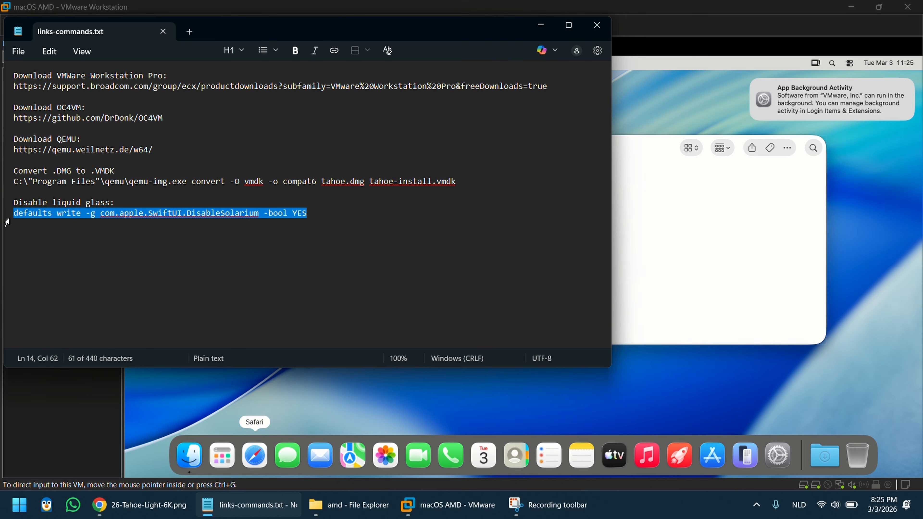
left_click(289, 388)
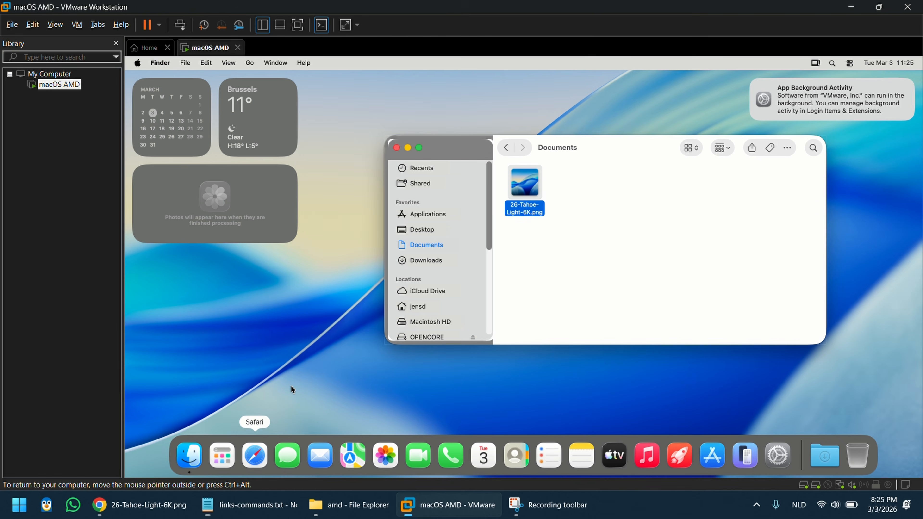
Step: Launch Terminal from Applications > Utilities in the Mac
left_click(431, 214)
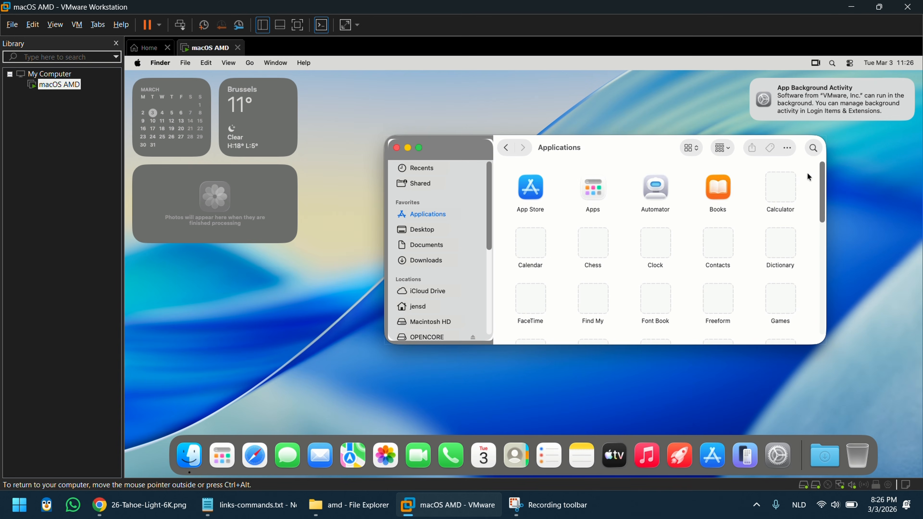
left_click_drag(823, 181, 816, 313)
double_click(717, 250)
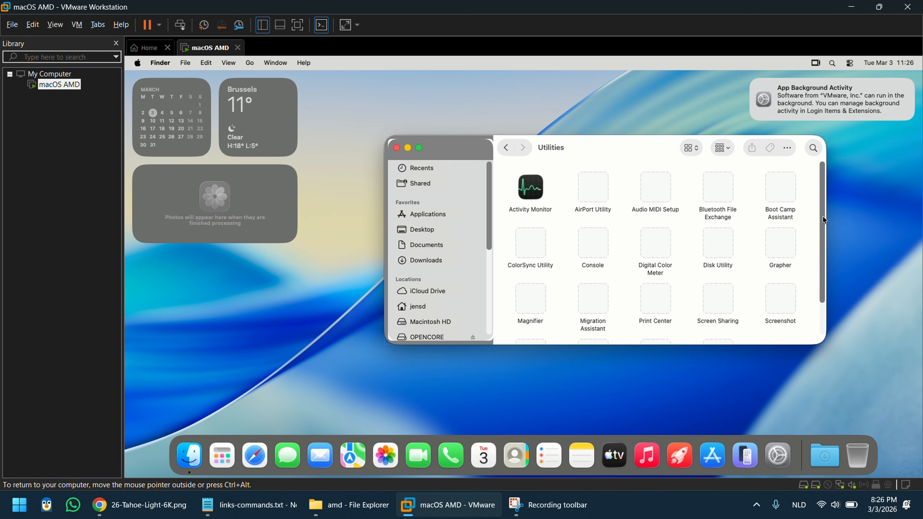
left_click_drag(823, 215, 824, 271)
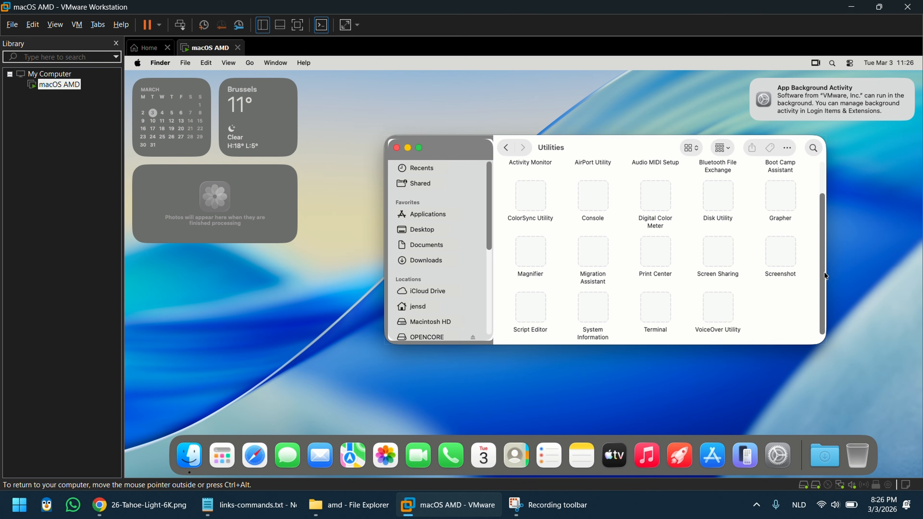
double_click(657, 308)
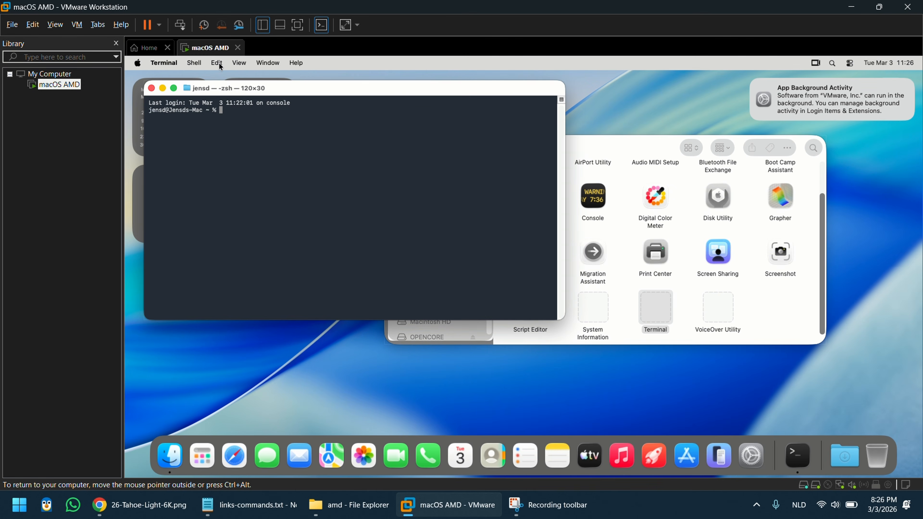
Step: Paste the defaults write DisableSolarium command into Terminal and run it
left_click(217, 63)
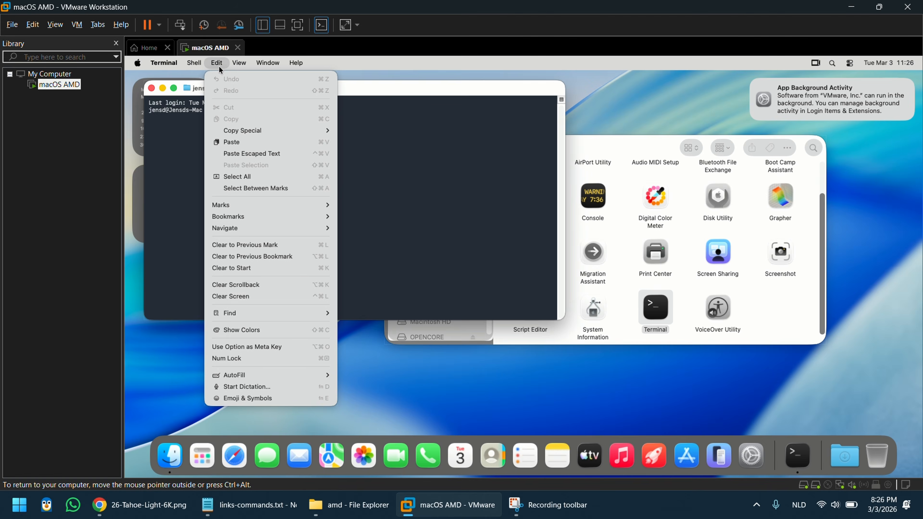
left_click(235, 143)
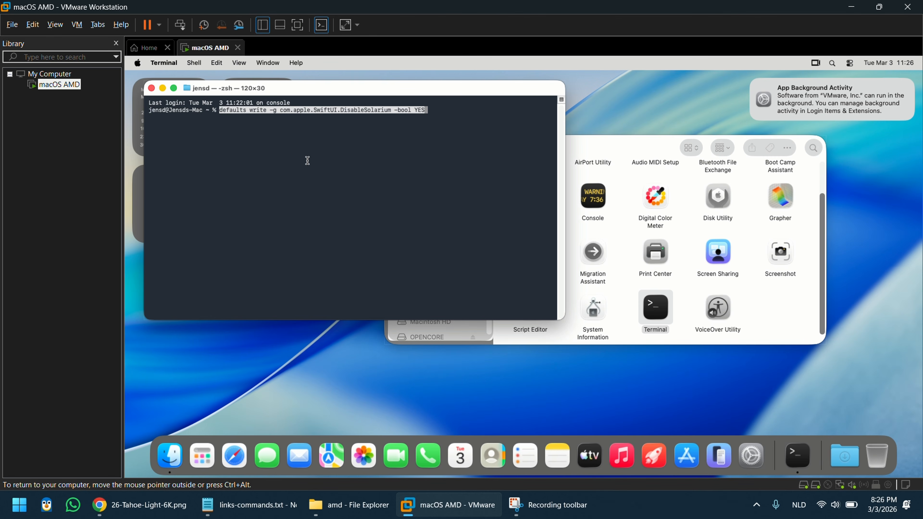
key("Return")
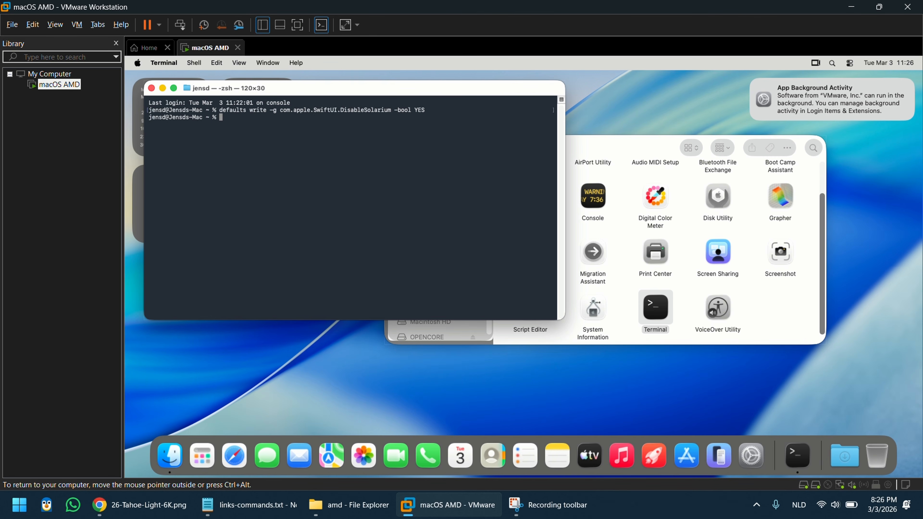
Step: Restart the Mac and boot it from Macintosh HD
left_click(138, 63)
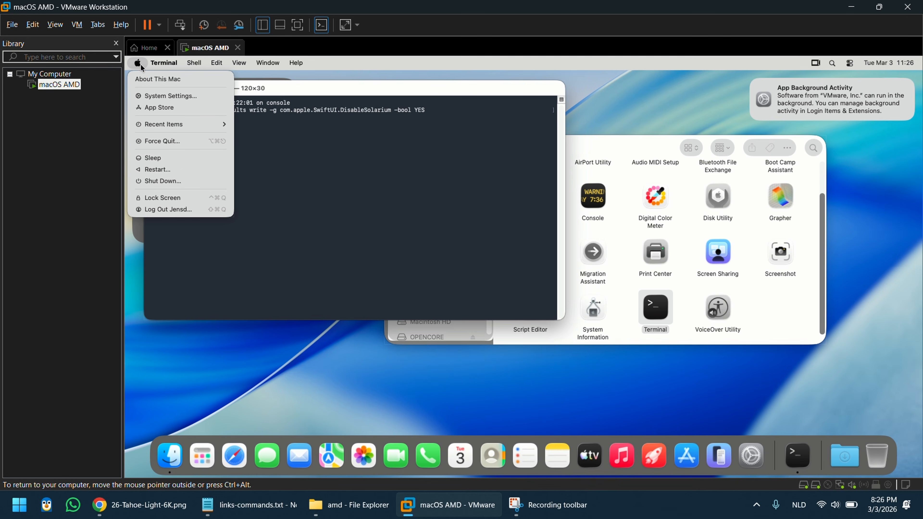
left_click(182, 172)
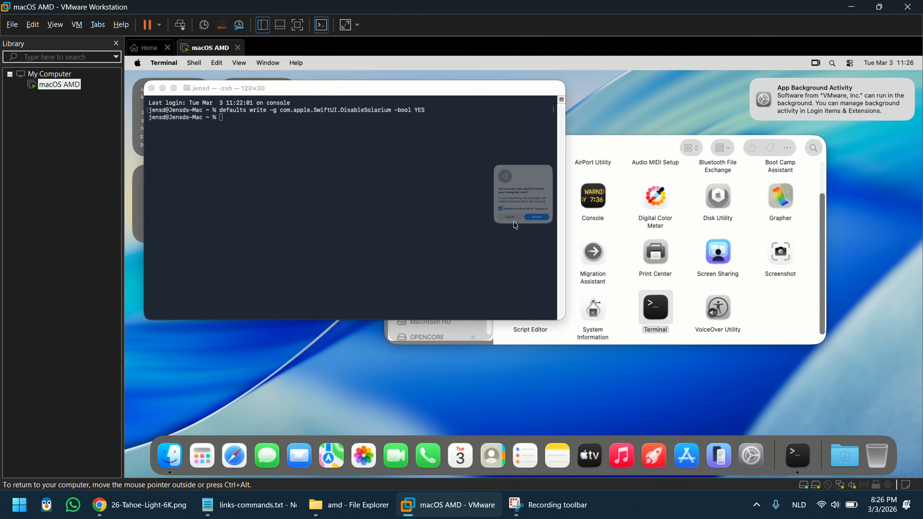
left_click(551, 246)
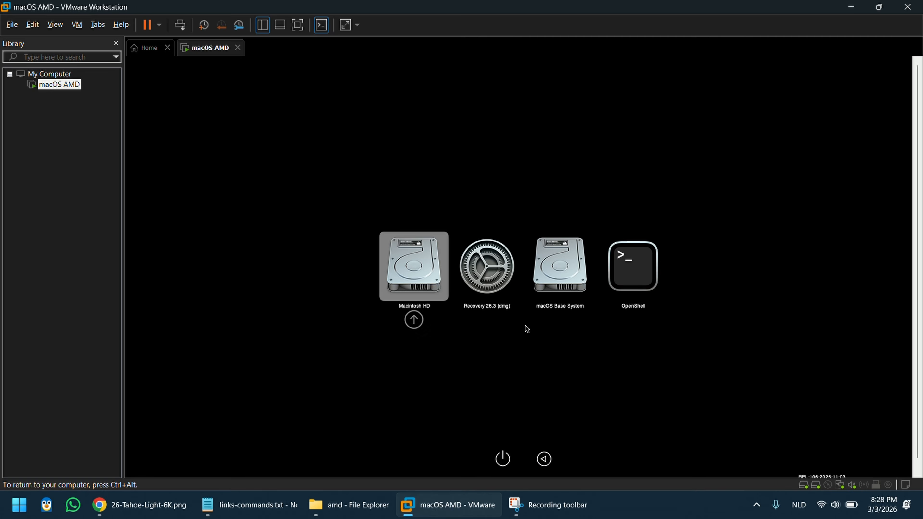
key("Return")
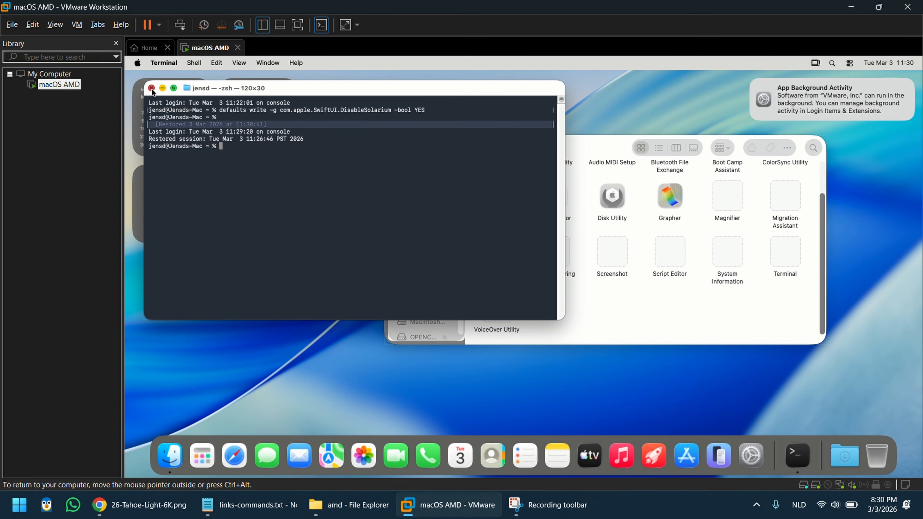
Step: Close the Terminal and Finder windows and show the VM full screen
left_click(152, 88)
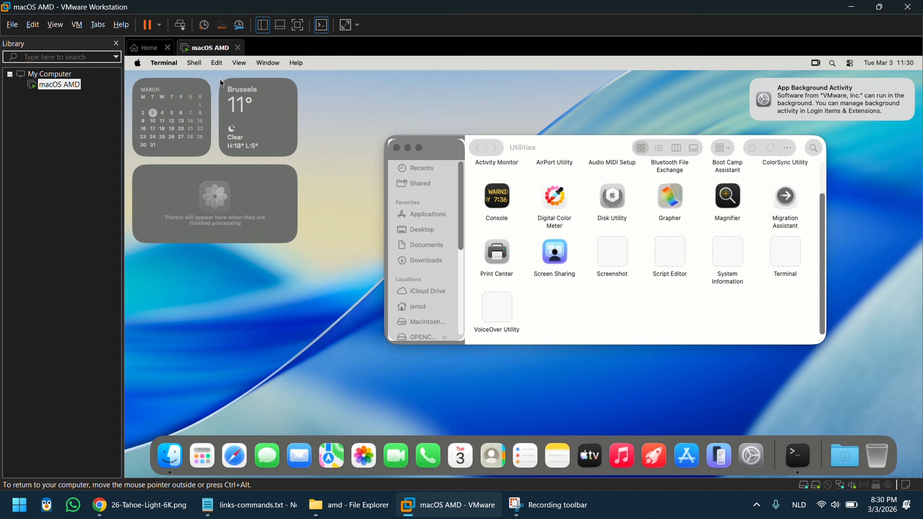
left_click(396, 151)
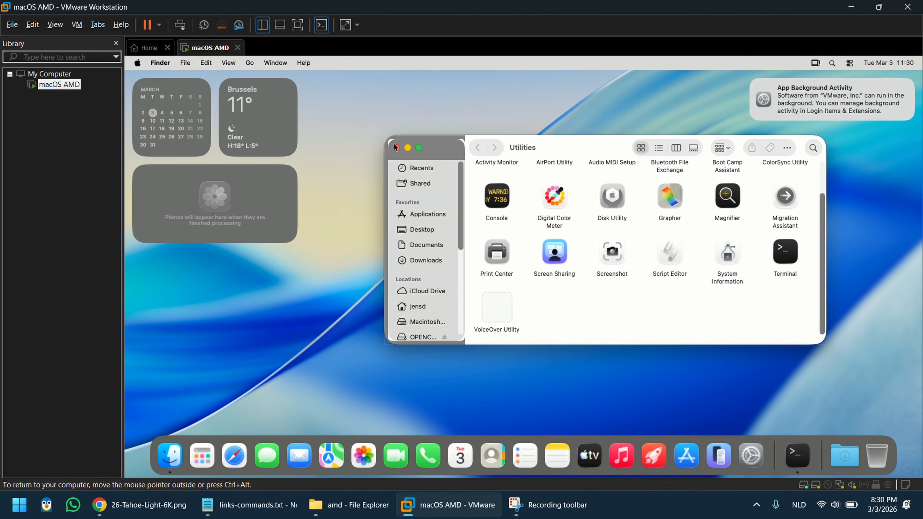
left_click(397, 149)
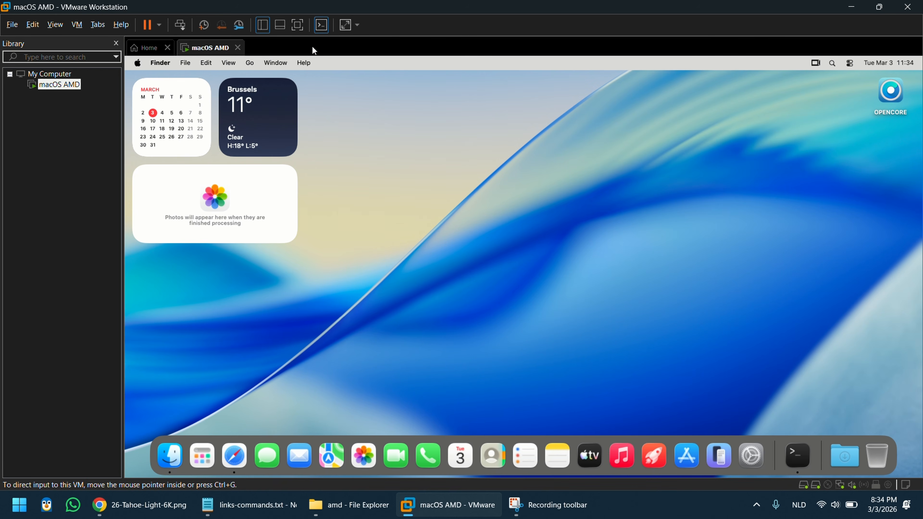
left_click(298, 24)
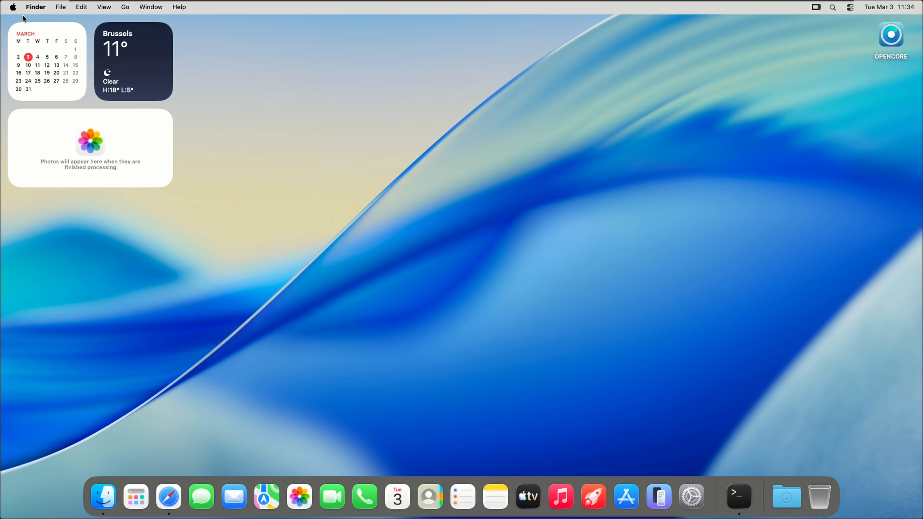
Step: Open About This Mac and move its window to the left
left_click(12, 8)
left_click(385, 144)
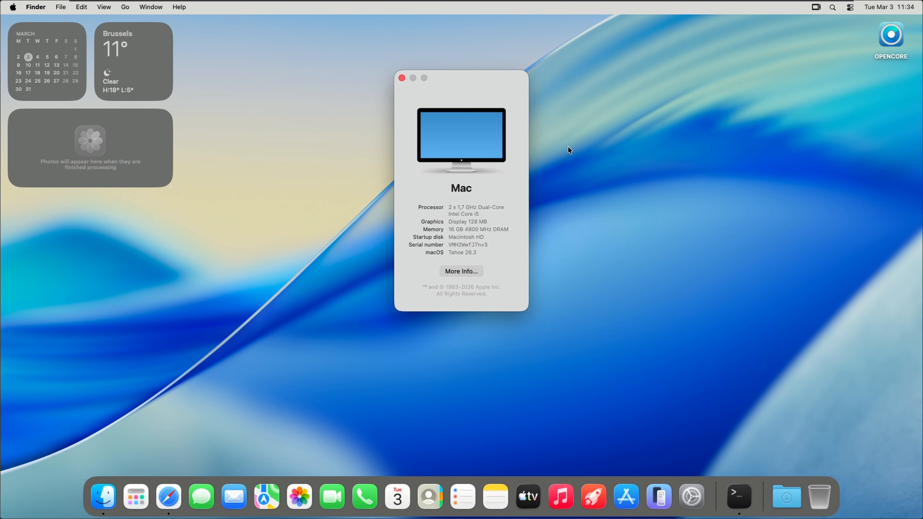
left_click_drag(483, 83, 342, 120)
Step: Open More Info in System Settings and select the Sound pane
left_click(320, 312)
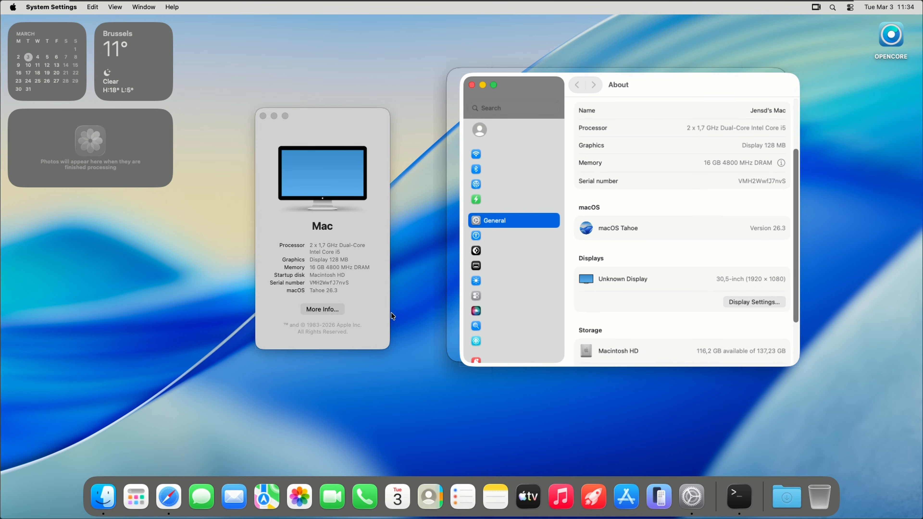
left_click_drag(800, 217, 799, 269)
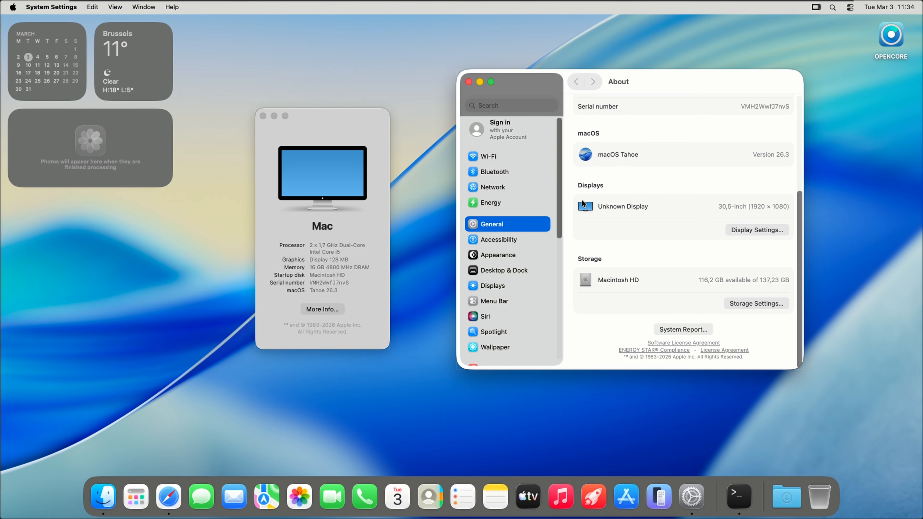
left_click_drag(558, 188, 556, 236)
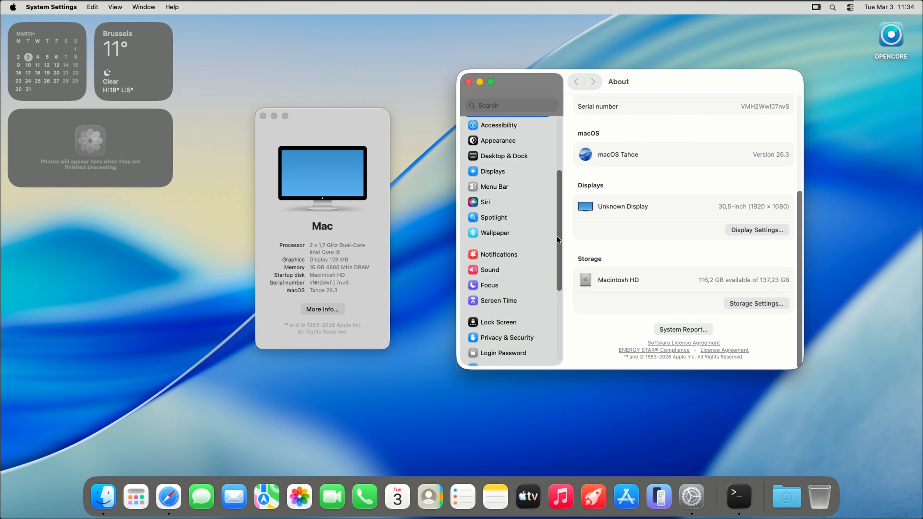
left_click(489, 271)
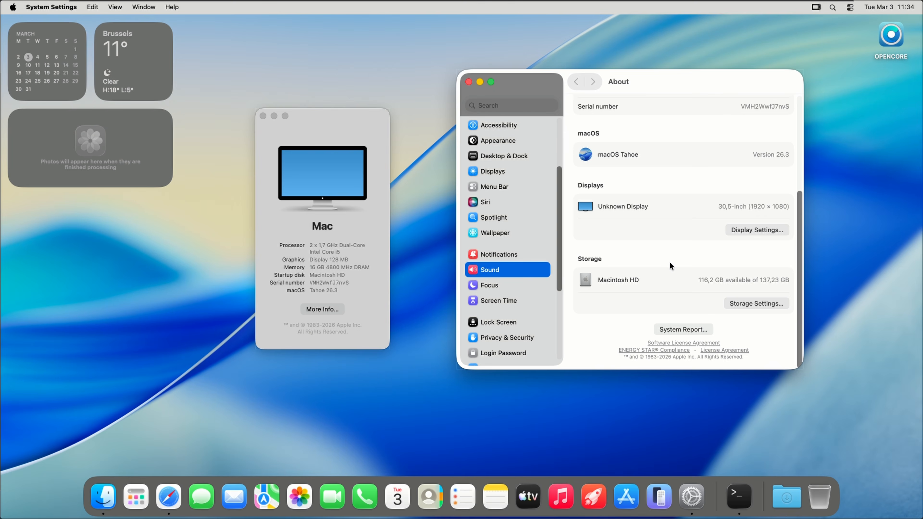
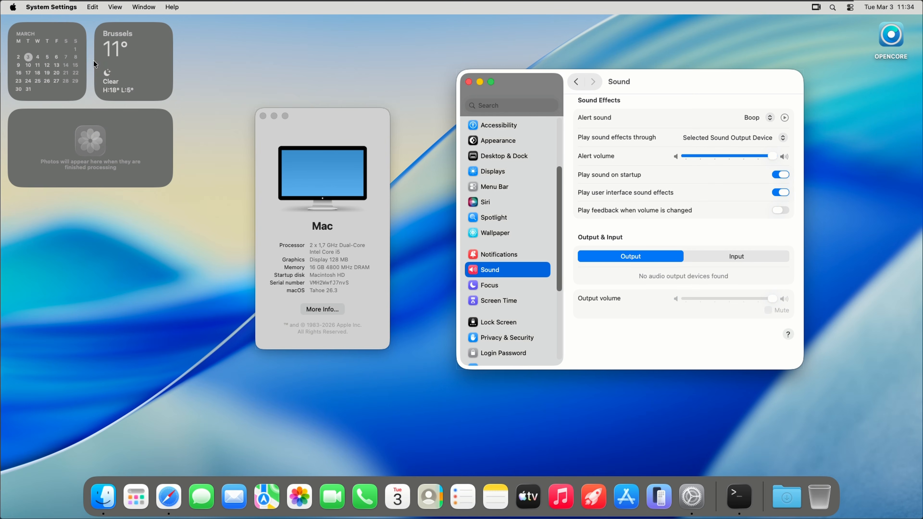
Step: Restart the macOS guest from the Apple menu and confirm the Restart dialog
left_click(14, 7)
left_click(53, 115)
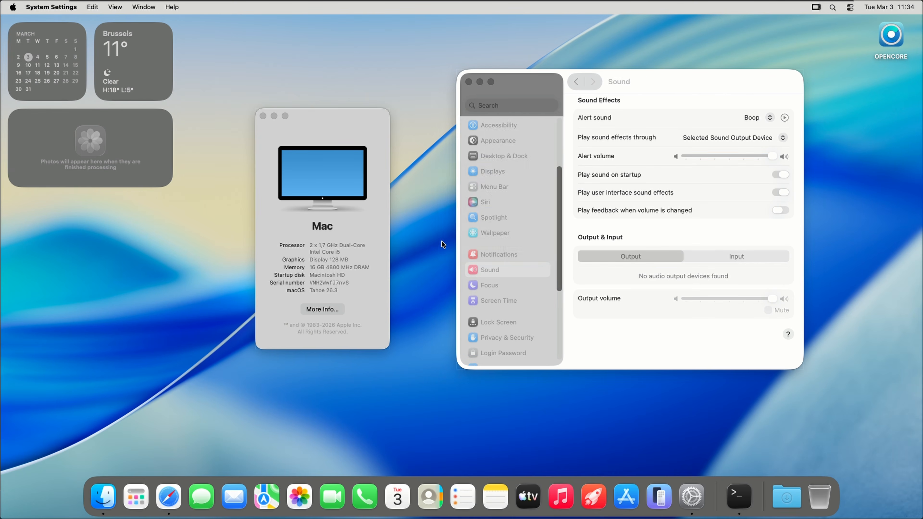
left_click(490, 213)
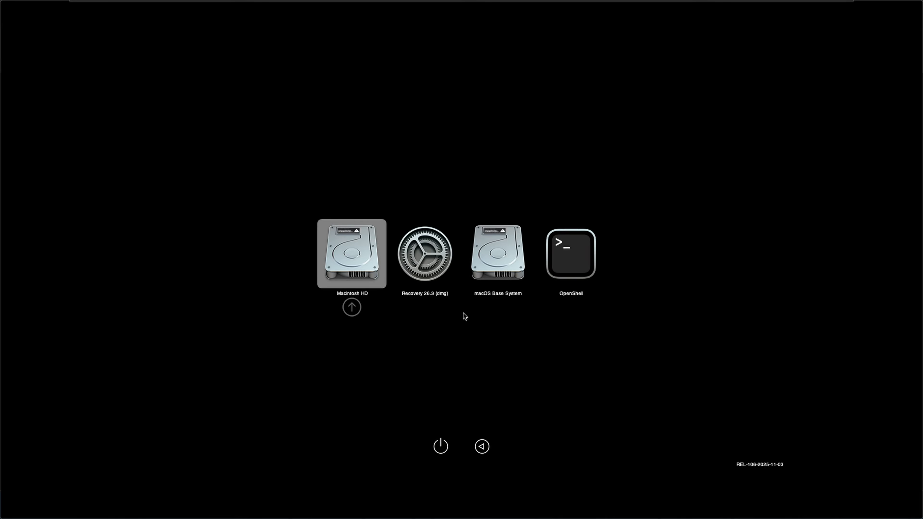
Step: Boot into OpenShell from the OpenCore picker, switch to volume FS8: and list its contents
key("Right")
key("Right")
key("Right")
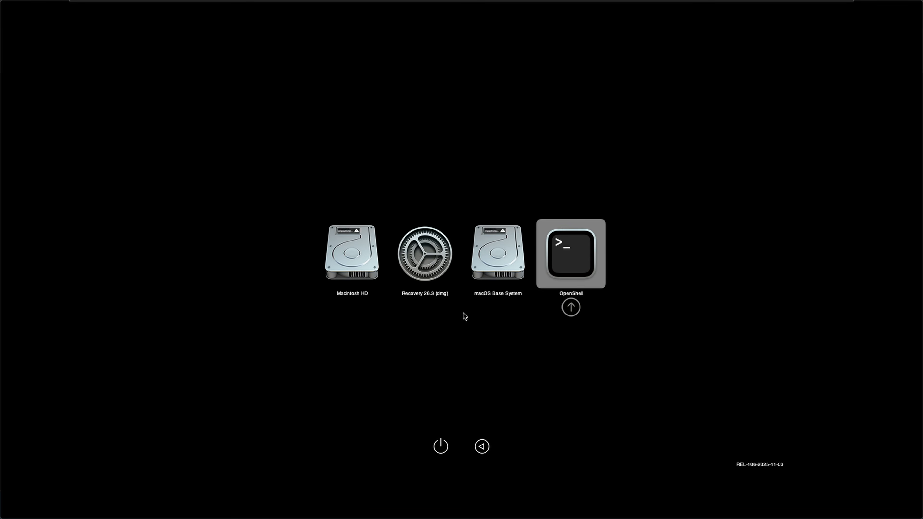
key("Return")
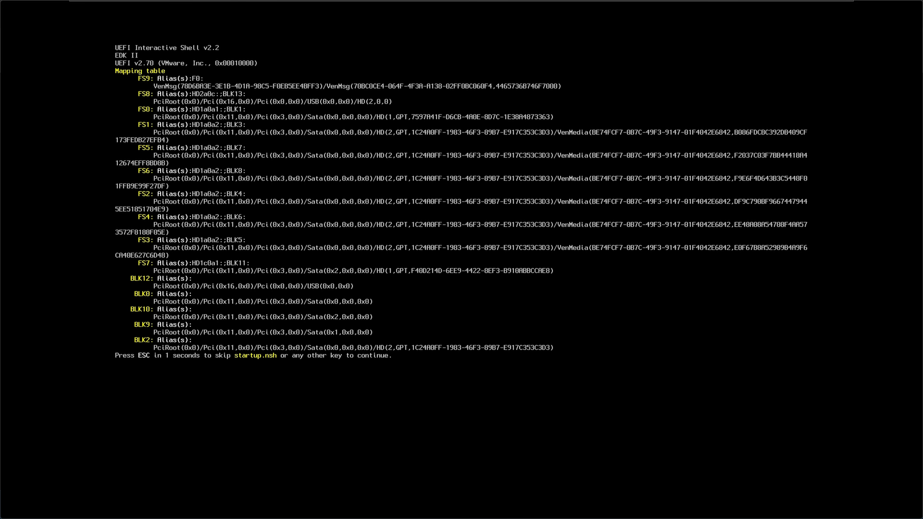
type("fs8")
type("FS")
type("8")
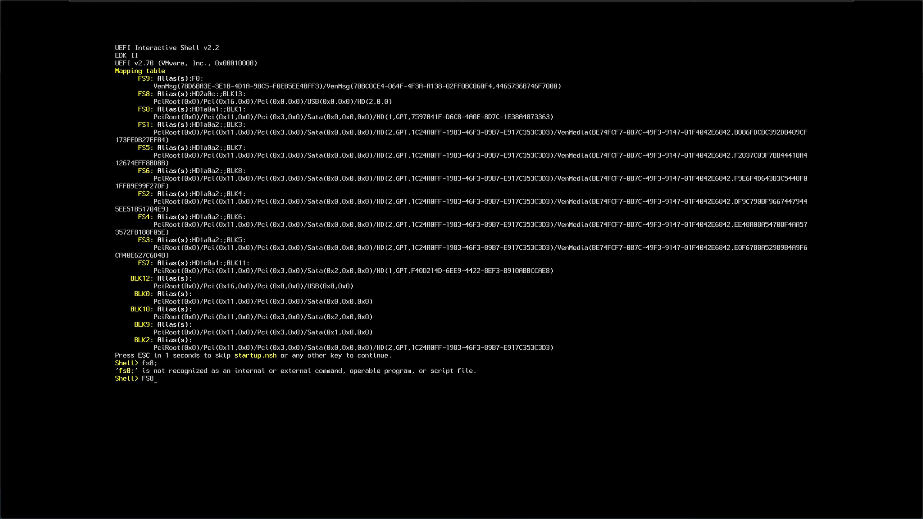
type(":")
key("Return")
type("dir")
key("Return")
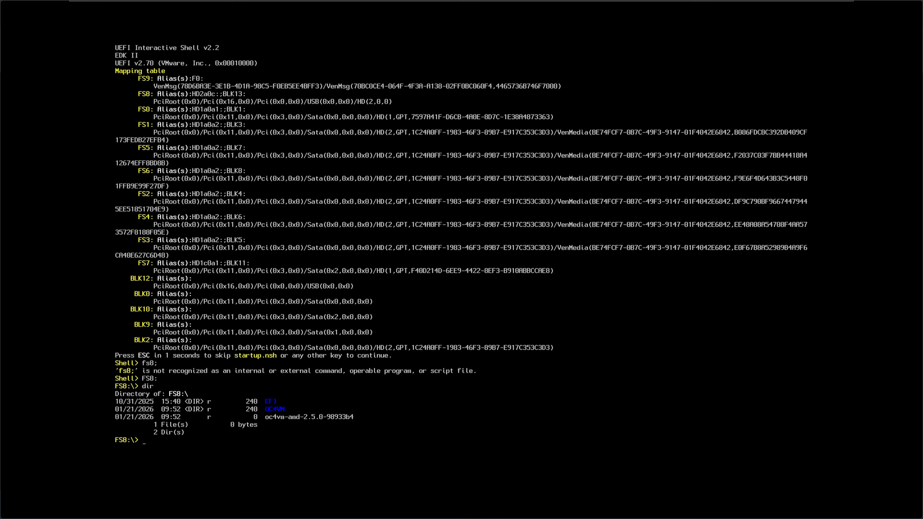
Step: Navigate into the EFI\OC\Tools folder on FS8
type("cd EFI")
key("Return")
type("dir")
key("Return")
type("cd OC")
key("Return")
type("cd")
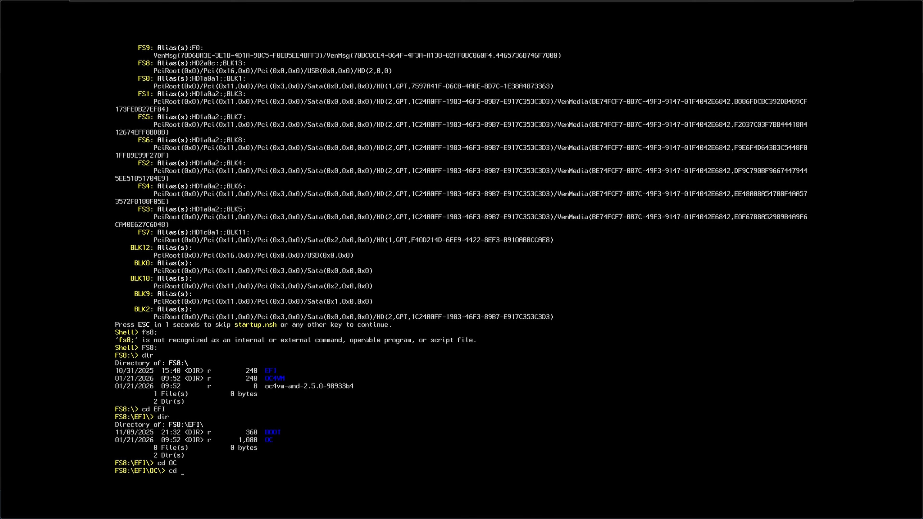
key("BackSpace")
key("BackSpace")
key("BackSpace")
type("dir")
key("Return")
type("cd ")
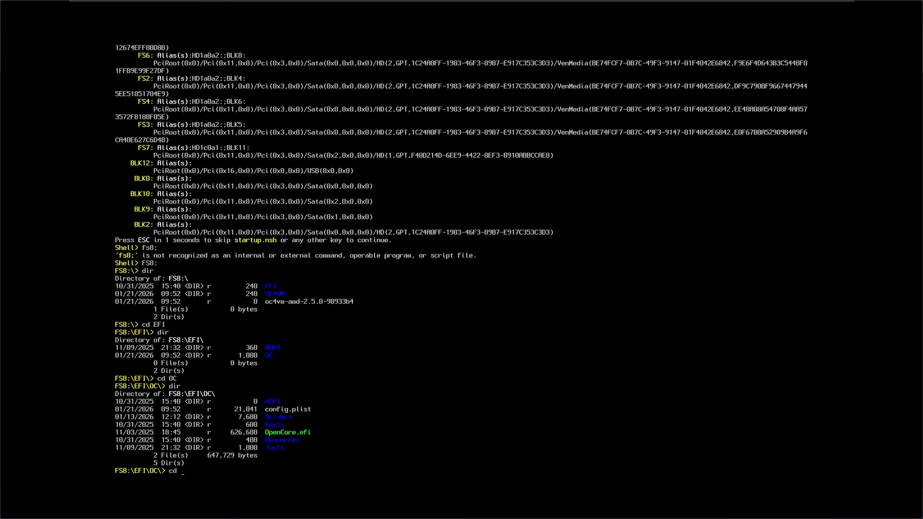
type("Tools")
key("Return")
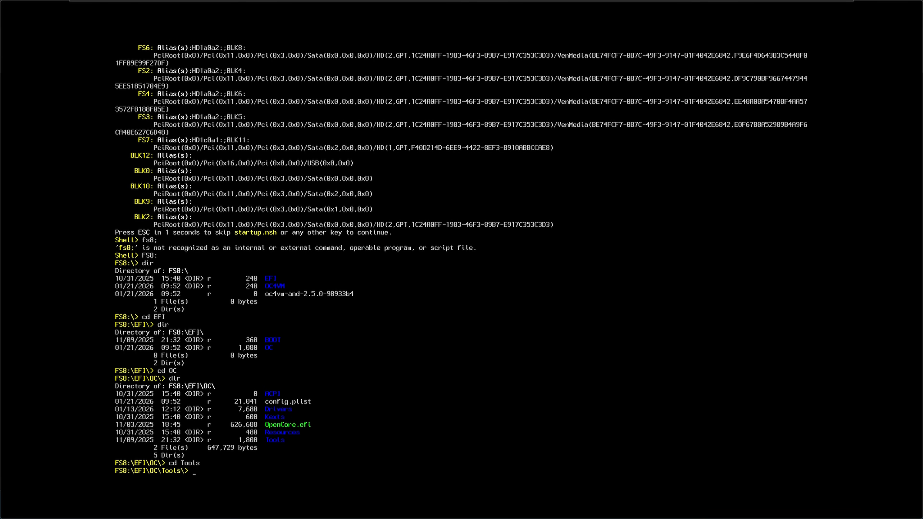
Step: Check SIP status, run CsrUtil.efi disable 0xA85, confirm it's disabled, then reset
type("CsrUtil.efi status")
key("Return")
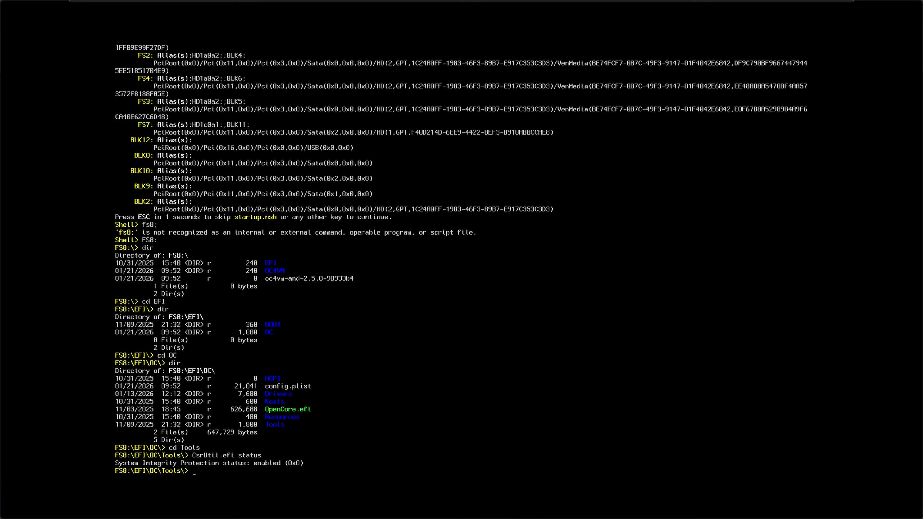
type("CsrUtil.efi disable 0xA85")
key("Return")
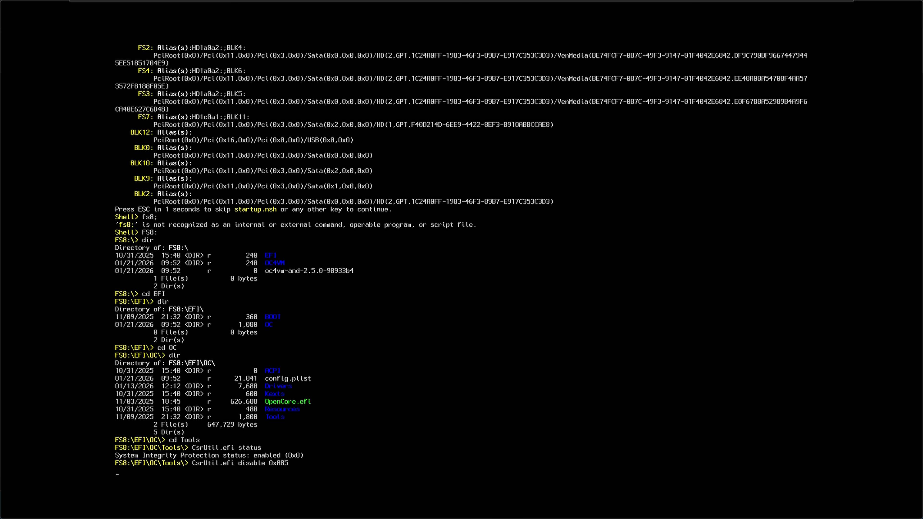
key("Up")
key("Up")
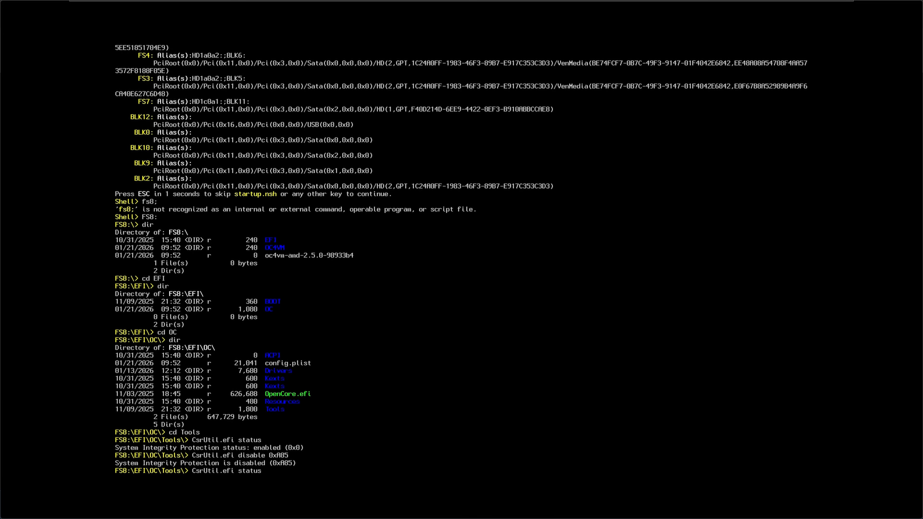
key("Return")
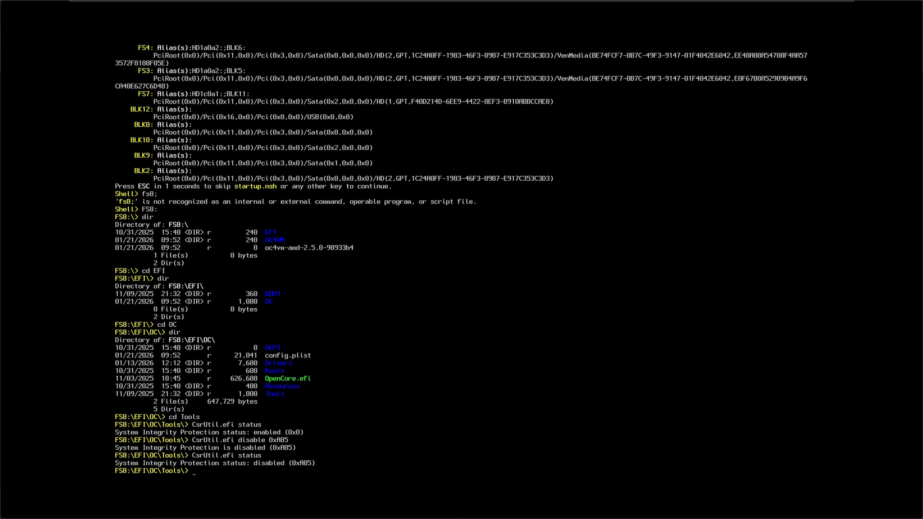
type("reset")
key("Return")
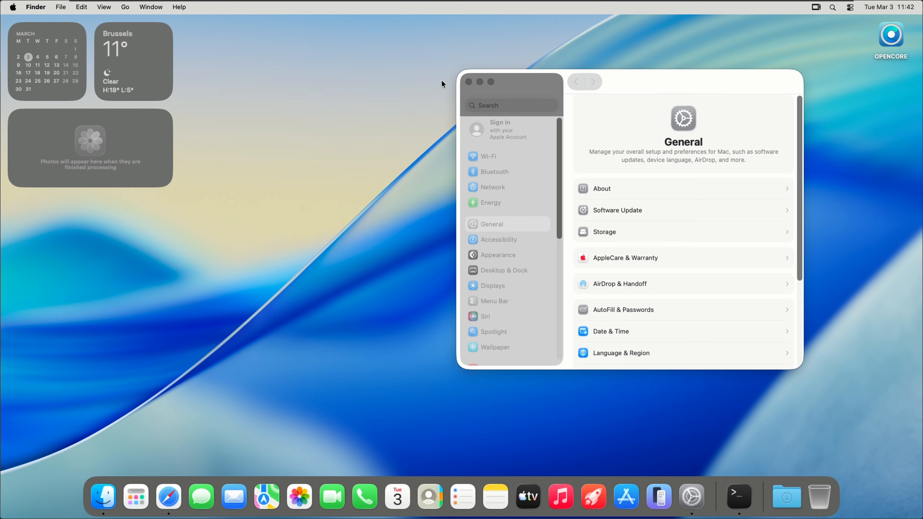
Step: Exit VM full screen and bring File Explorer forward showing the VM's amd folder
mouse_move(373, 1)
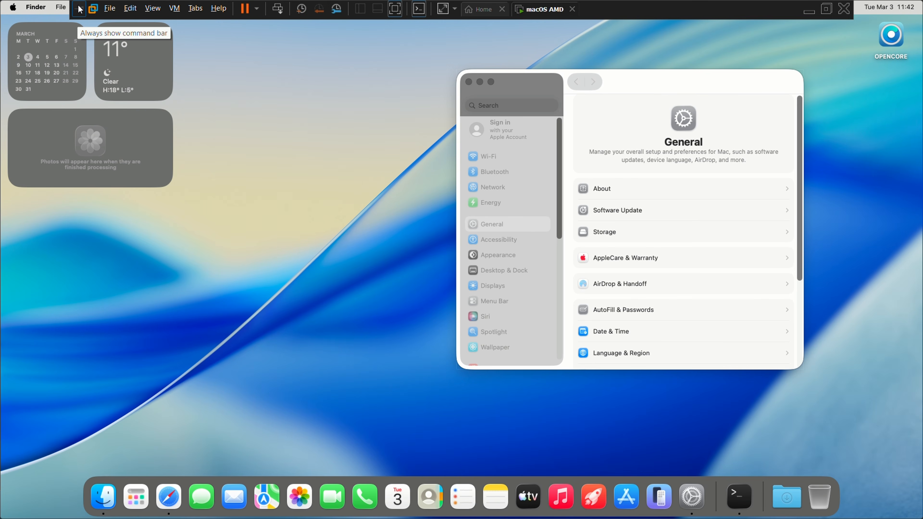
left_click(395, 11)
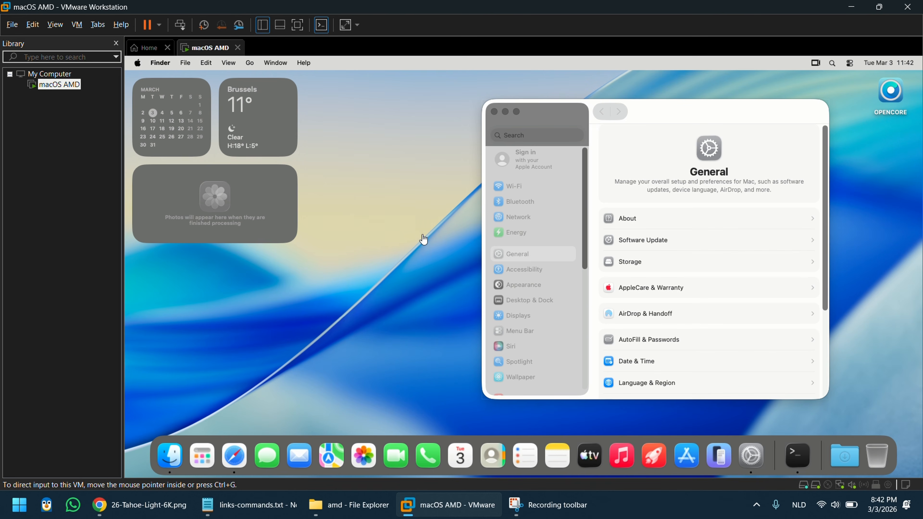
left_click(348, 506)
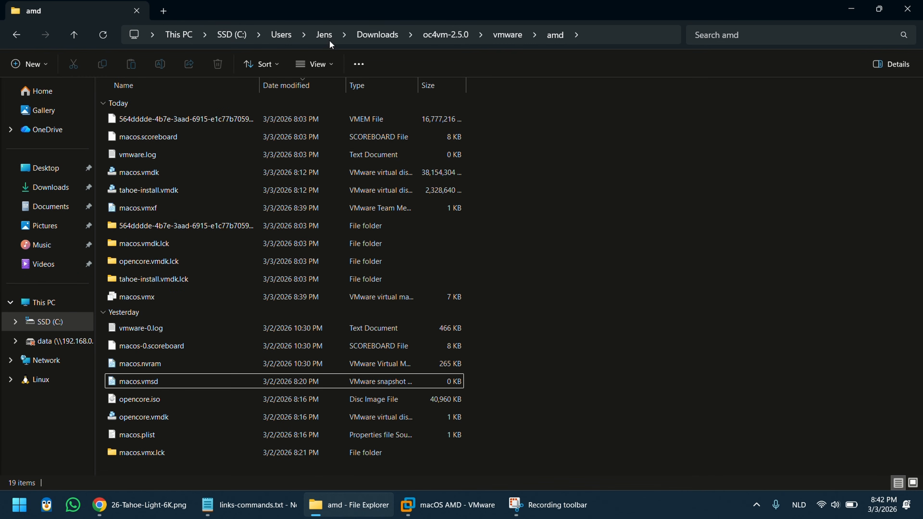
Step: Copy VoodooHDA-Tahoe.pkg from Downloads\oc4vm-2.5.0\packages to the host Desktop, then return to the VM
left_click(364, 34)
double_click(169, 172)
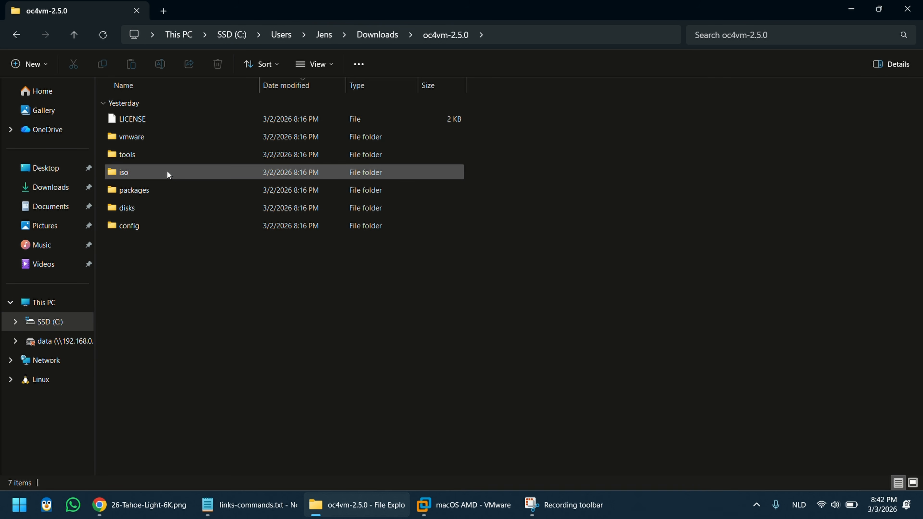
double_click(151, 189)
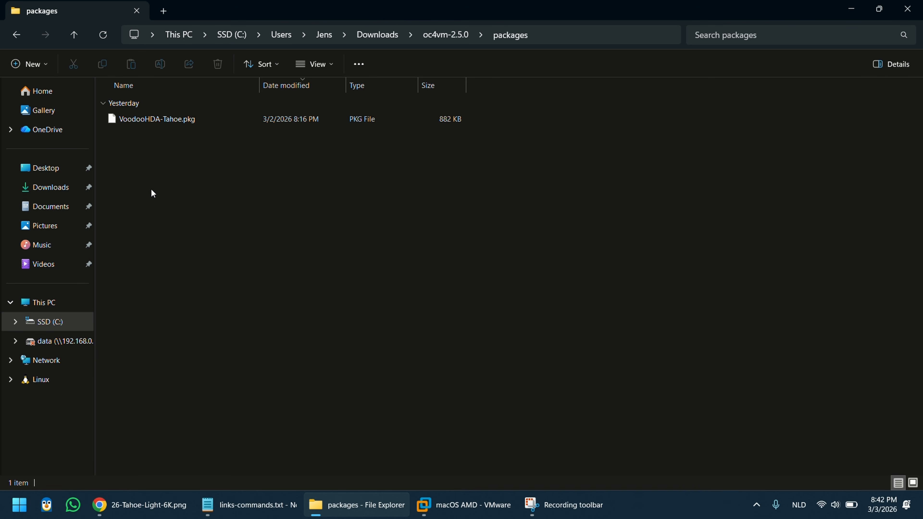
left_click(151, 117)
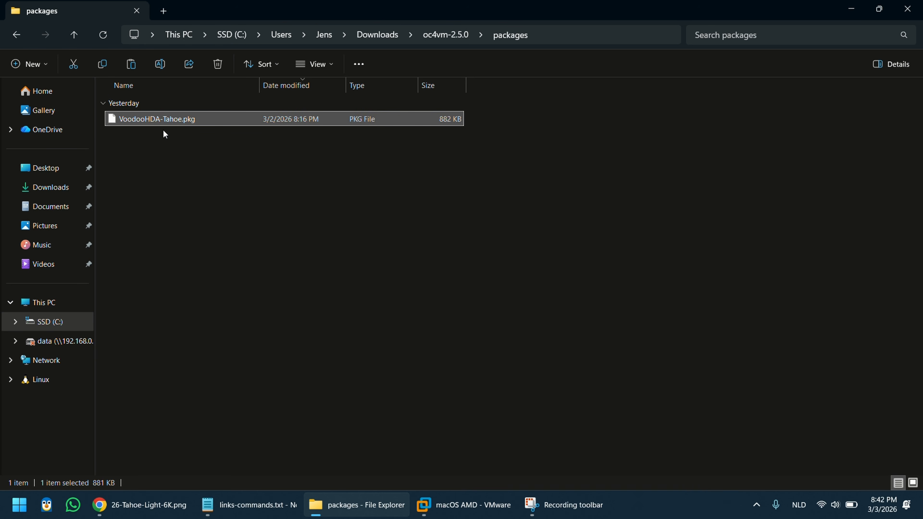
left_click(46, 172)
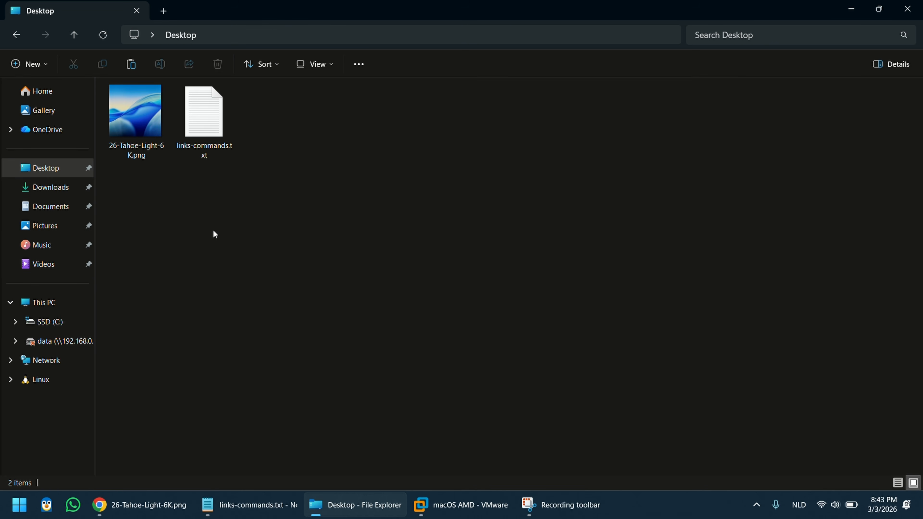
key("ctrl+v")
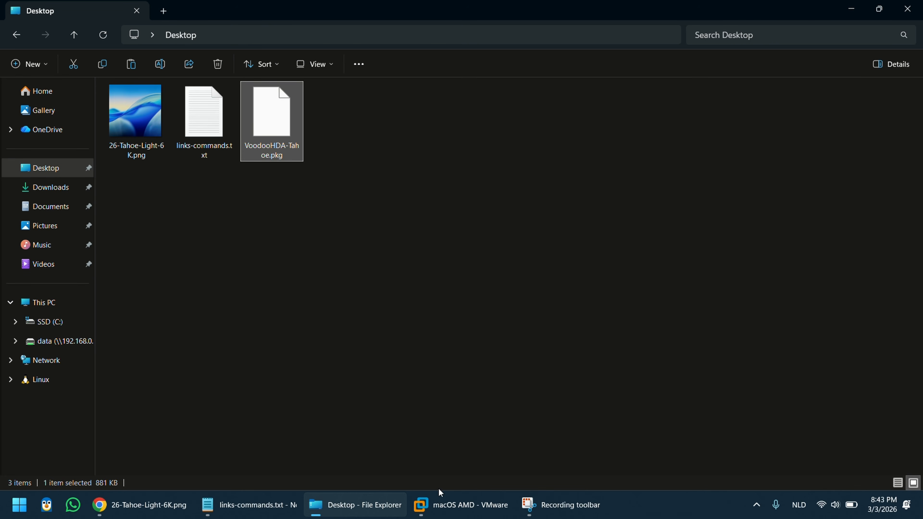
left_click(441, 498)
left_click(168, 457)
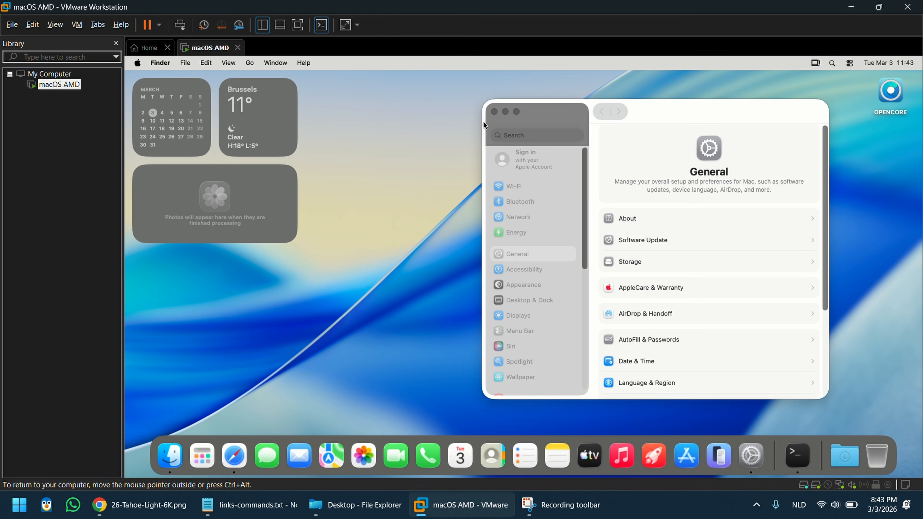
Step: In Finder, open VoodooHDA-Tahoe.pkg from VMware Shared Folders > Desktop
left_click(253, 69)
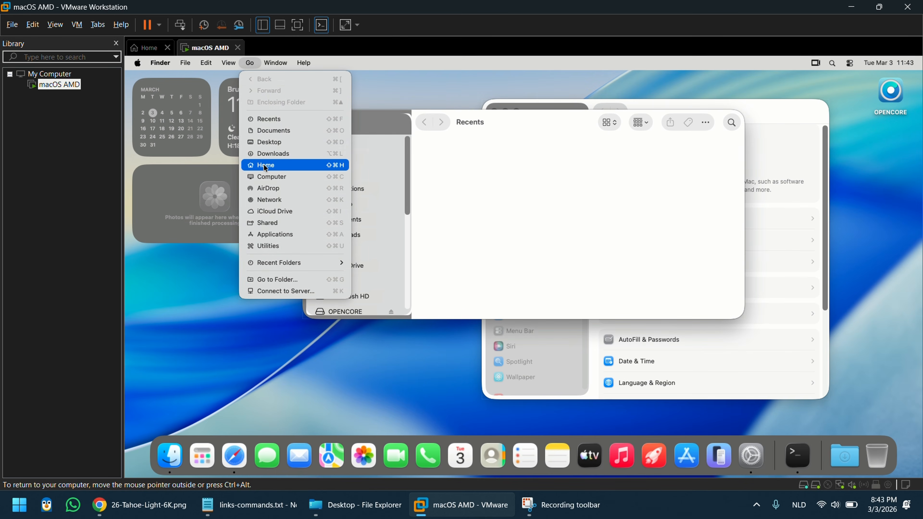
left_click(276, 177)
double_click(659, 161)
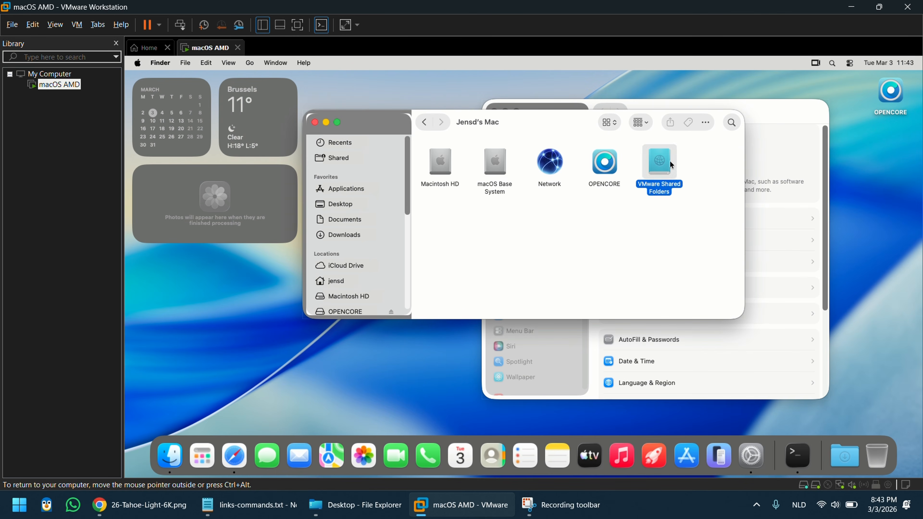
left_click(443, 161)
double_click(443, 161)
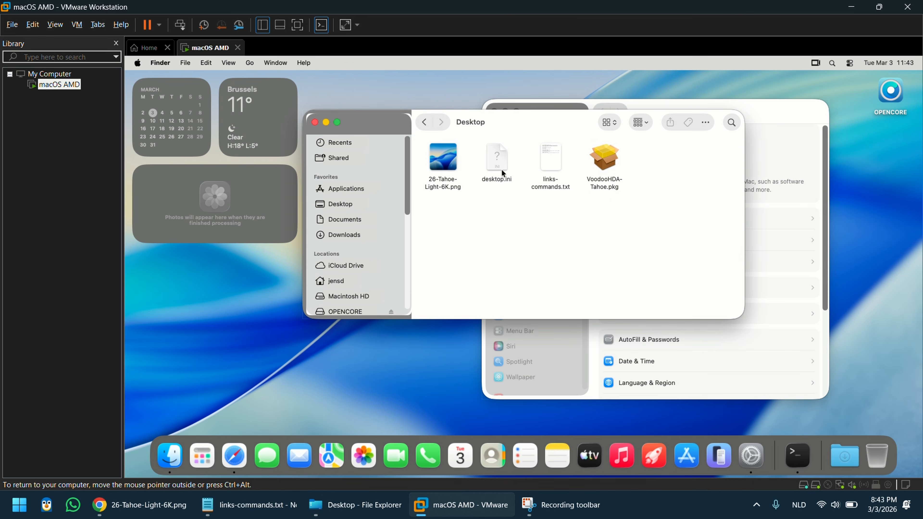
left_click(604, 160)
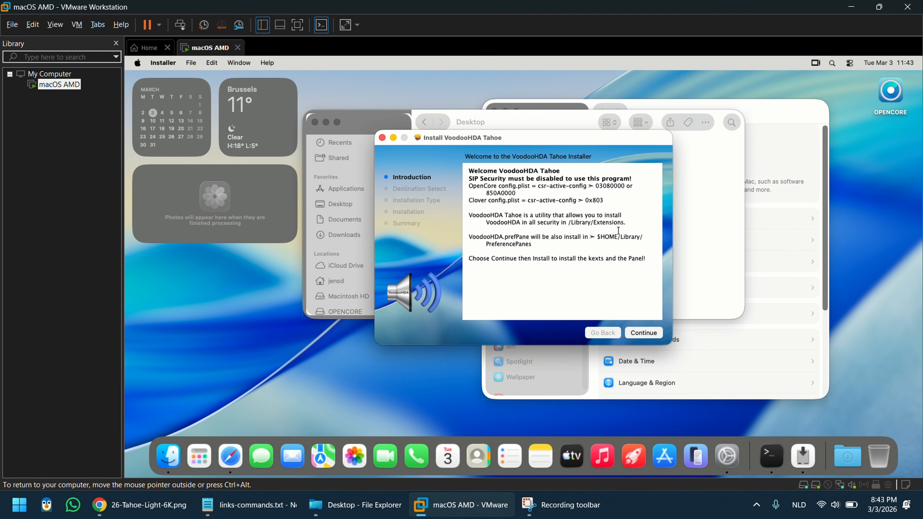
Step: Run the VoodooHDA installer, authorising it with the administrator password
left_click(644, 332)
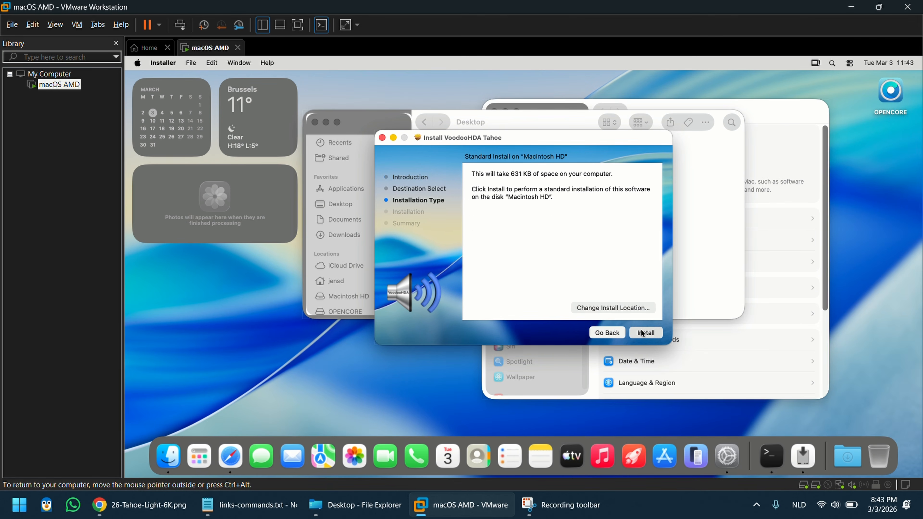
left_click(643, 333)
type("********")
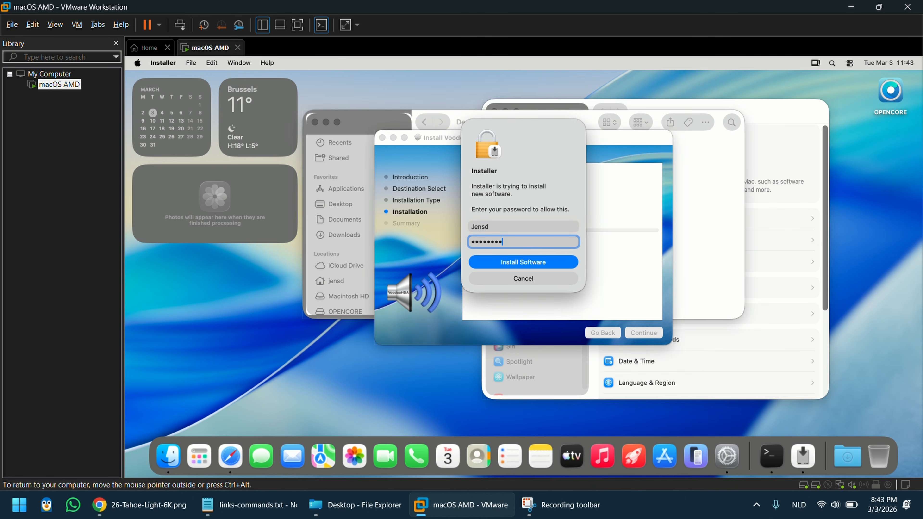
key("Return")
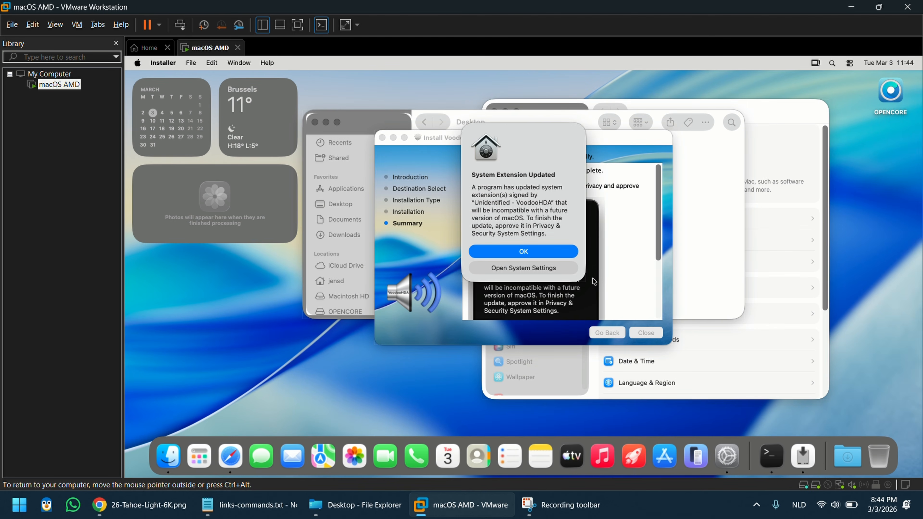
Step: Allow the VoodooHDA system software in Privacy & Security with the admin password and restart
left_click(566, 268)
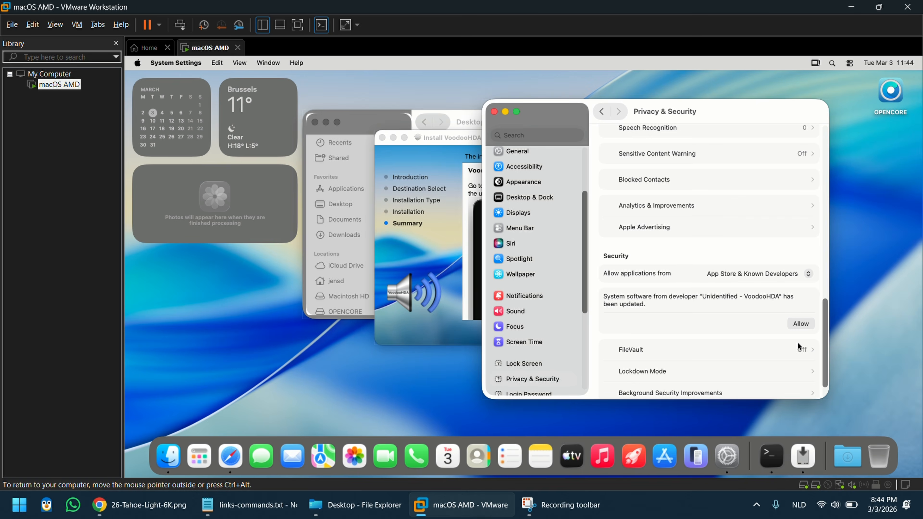
left_click(801, 322)
type("********")
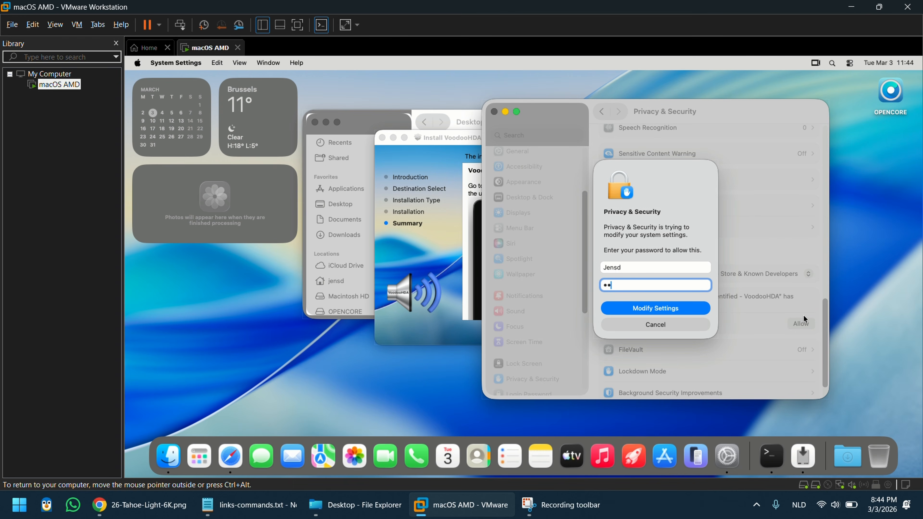
key("Return")
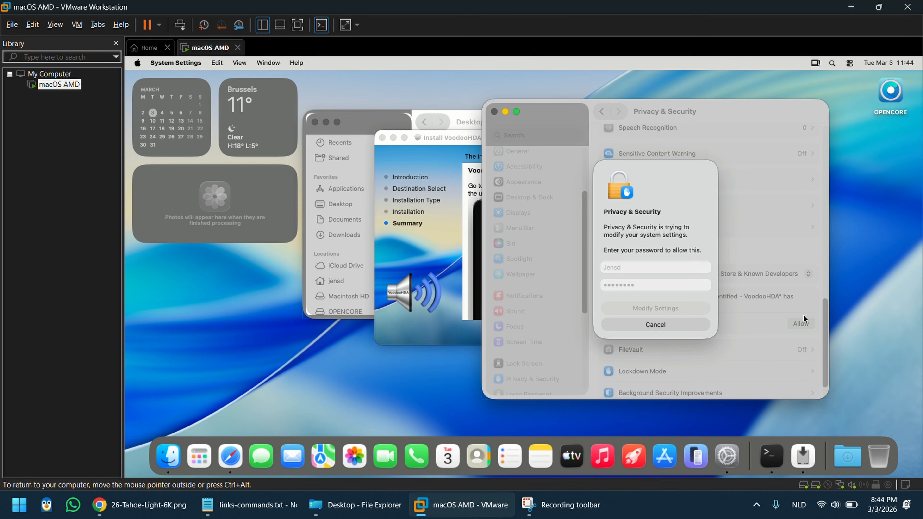
left_click(698, 259)
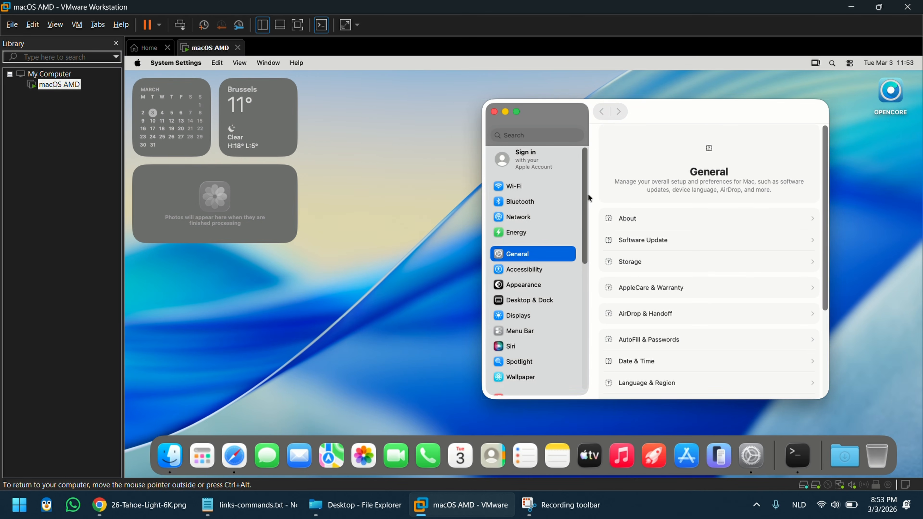
Step: Review Sound outputs (Headphones, Line-out, SPDIF-out) in System Settings, then close it
left_click_drag(586, 192, 589, 239)
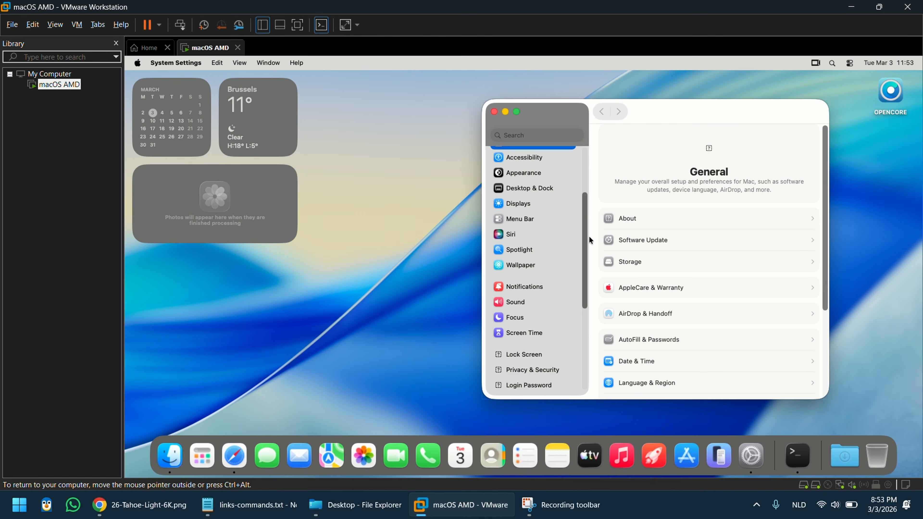
left_click(521, 302)
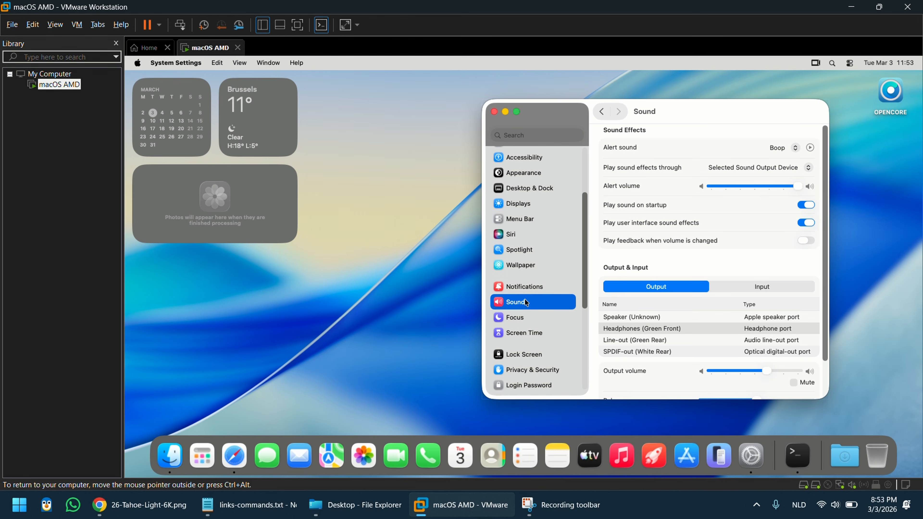
left_click_drag(825, 188, 827, 232)
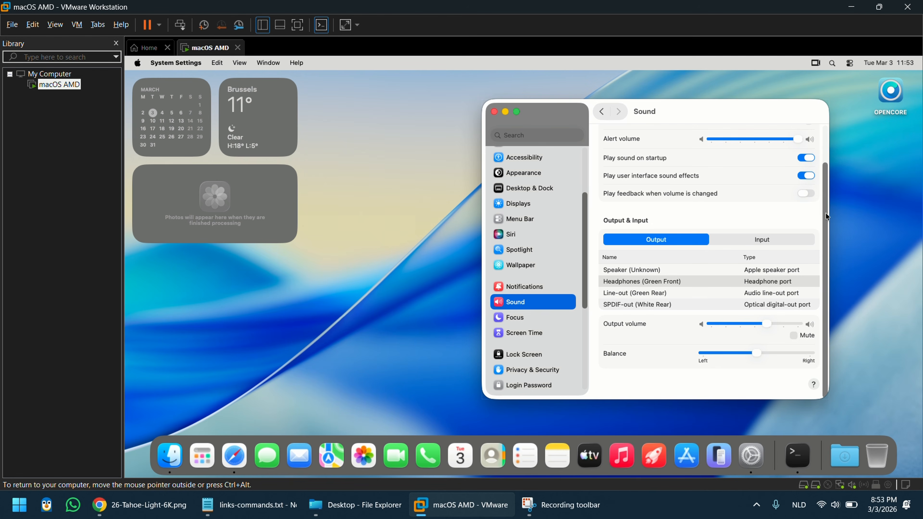
left_click_drag(825, 206, 833, 154)
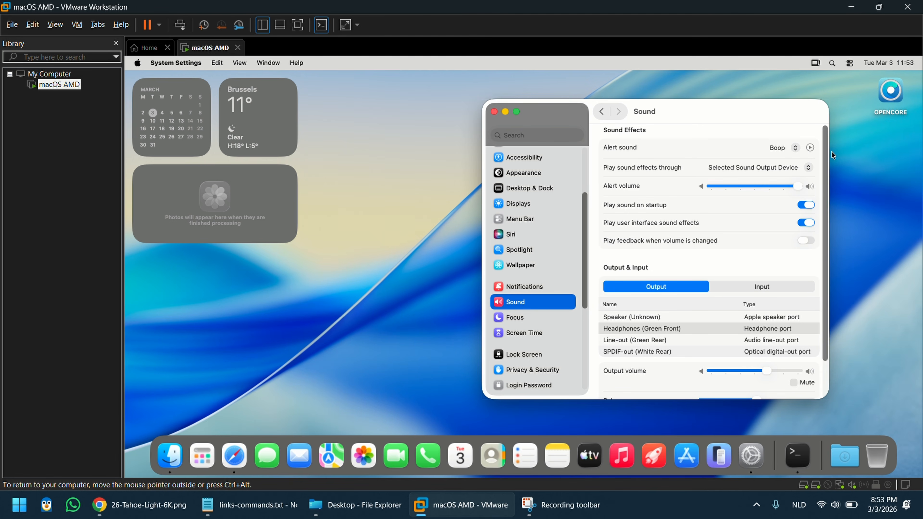
left_click(494, 112)
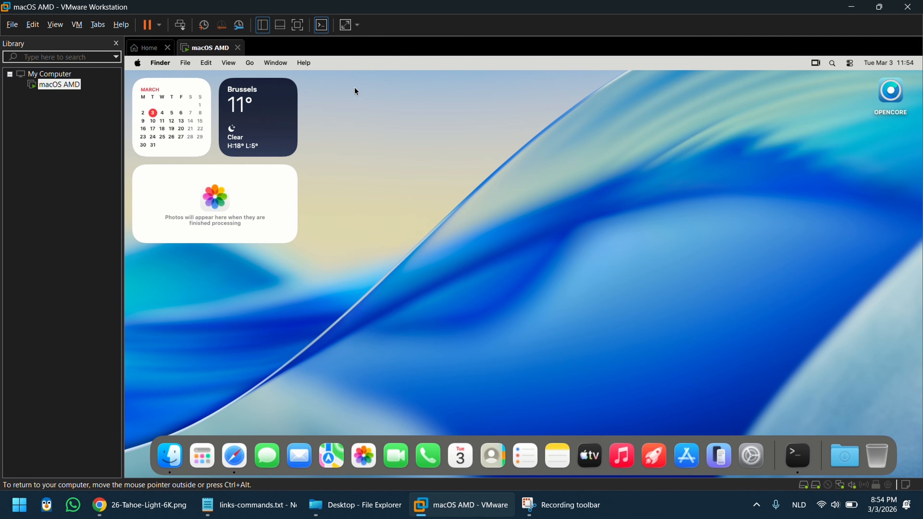
Step: In full screen, try App Store sign-in with the Apple Account e-mail and password; cancel the error and quit
left_click(297, 25)
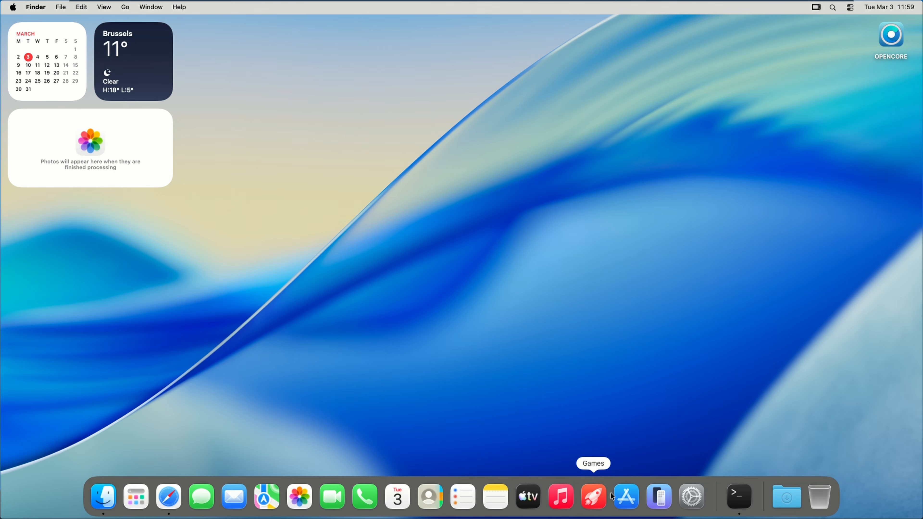
left_click(625, 496)
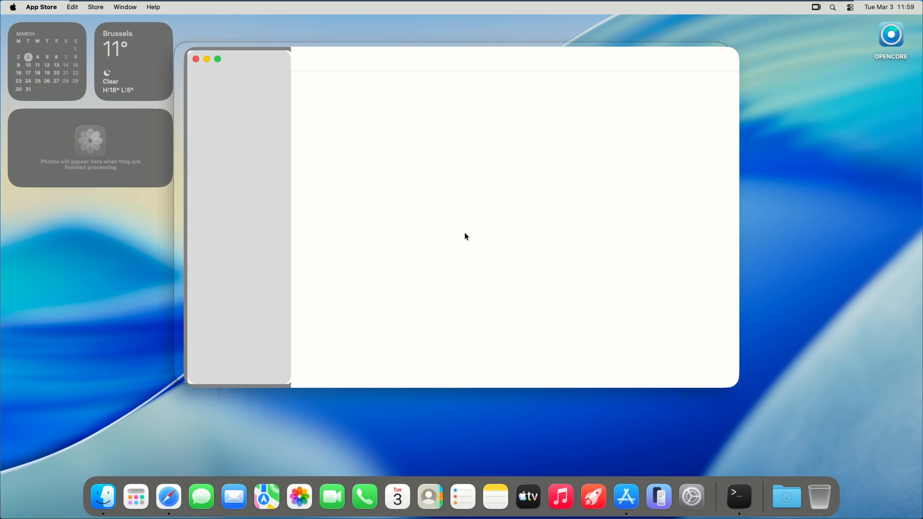
left_click(200, 372)
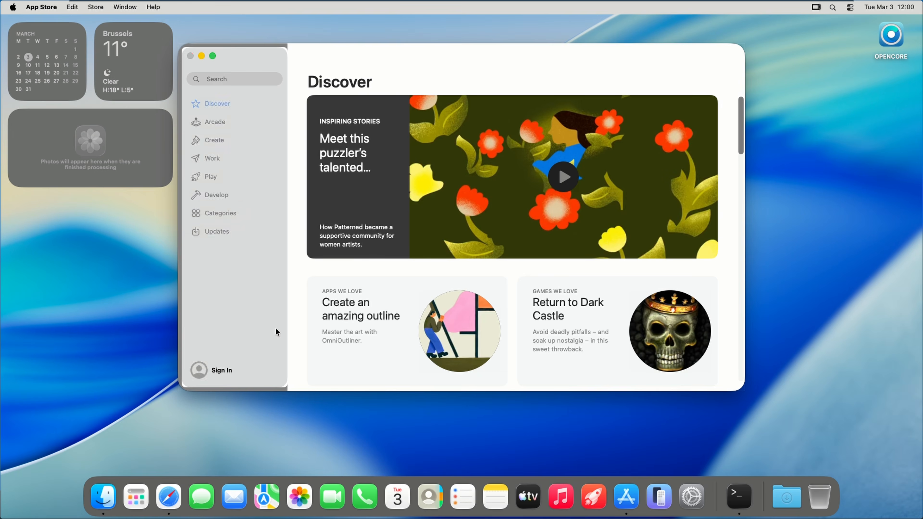
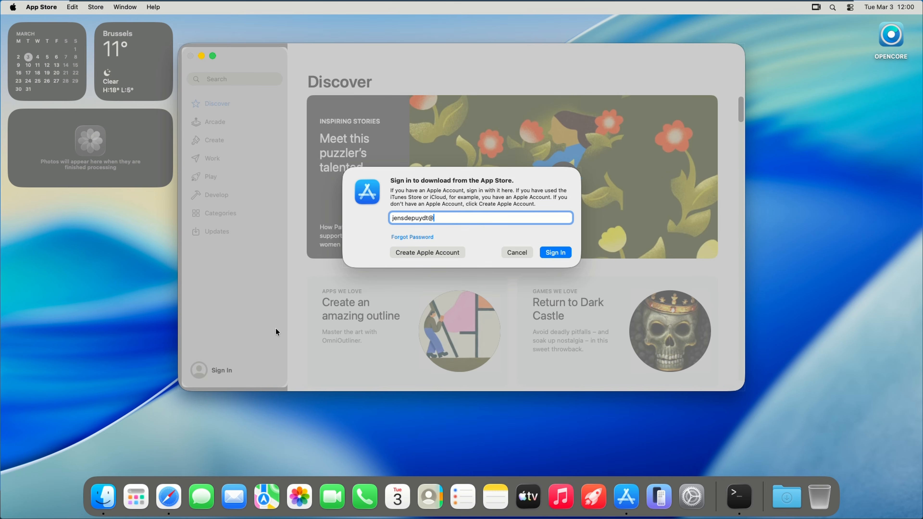
key("Return")
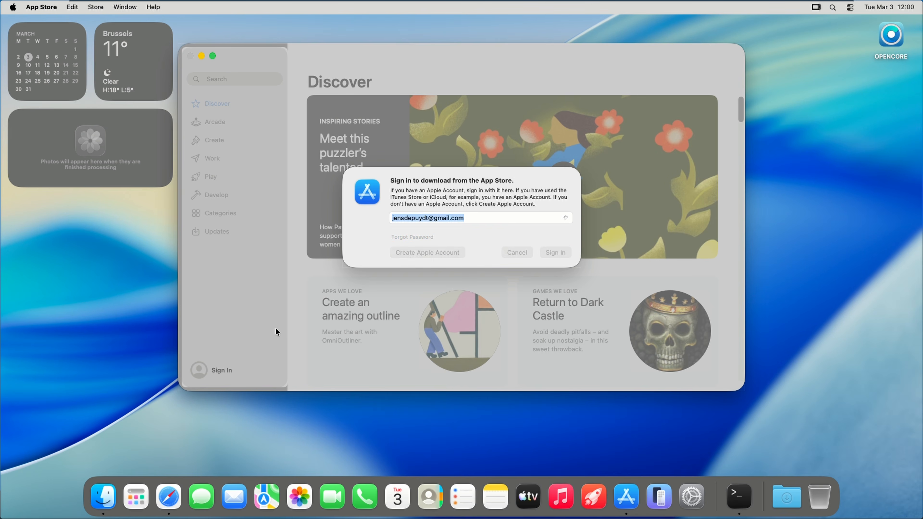
type("•••••••••••")
key("Return")
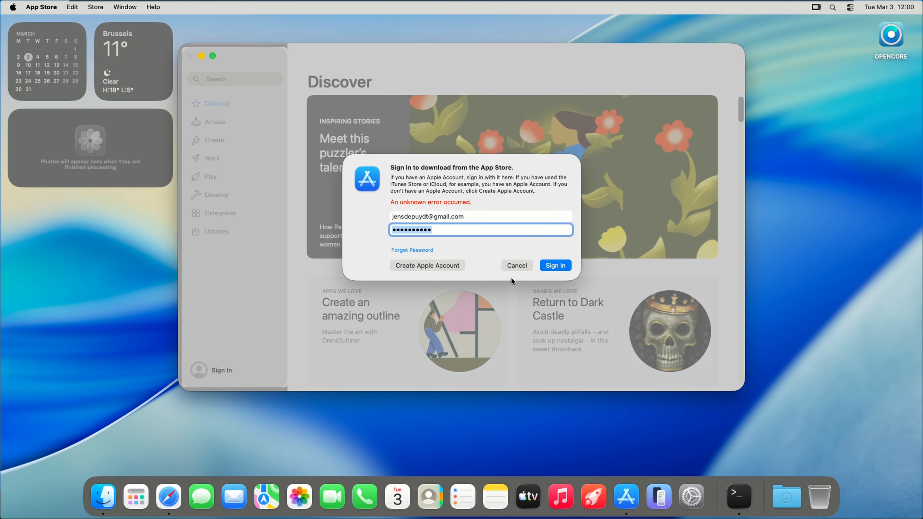
left_click(517, 266)
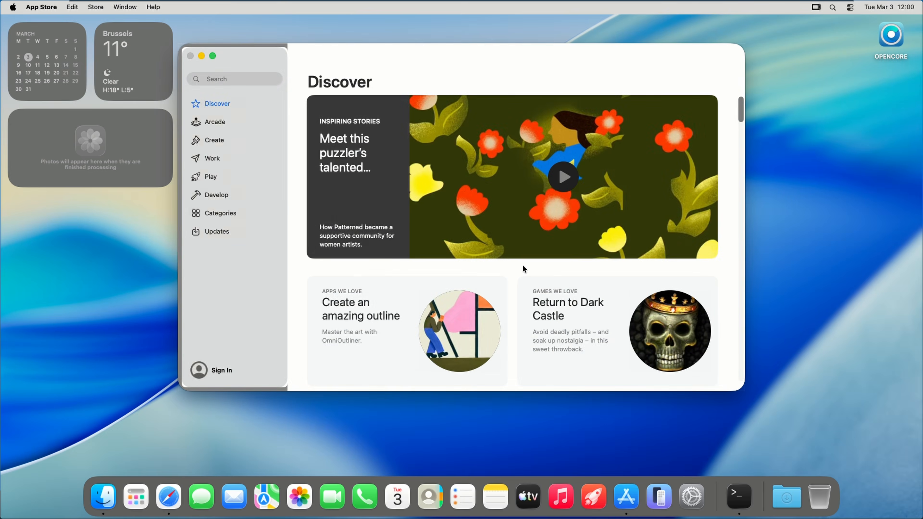
key("super+q")
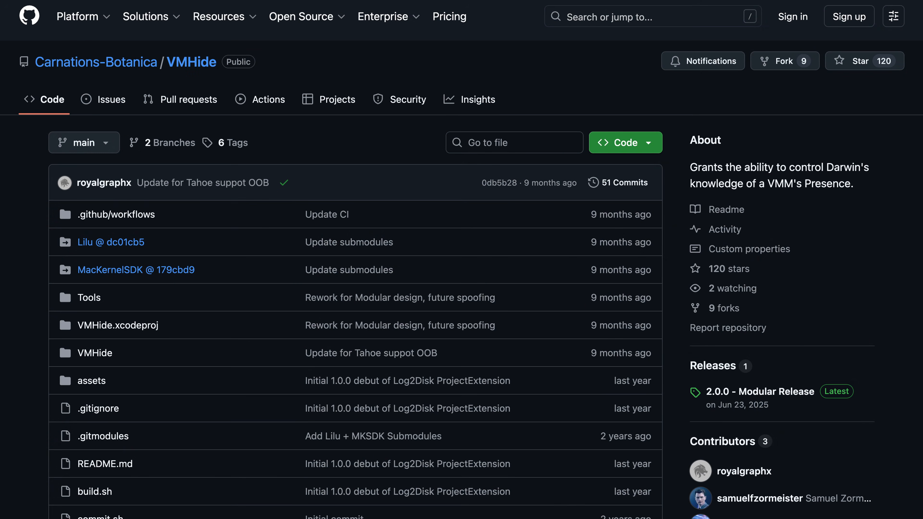
Step: Scroll down the Carnations-Botanica VMHide GitHub page to its README
scroll(461, 260, "down", 6)
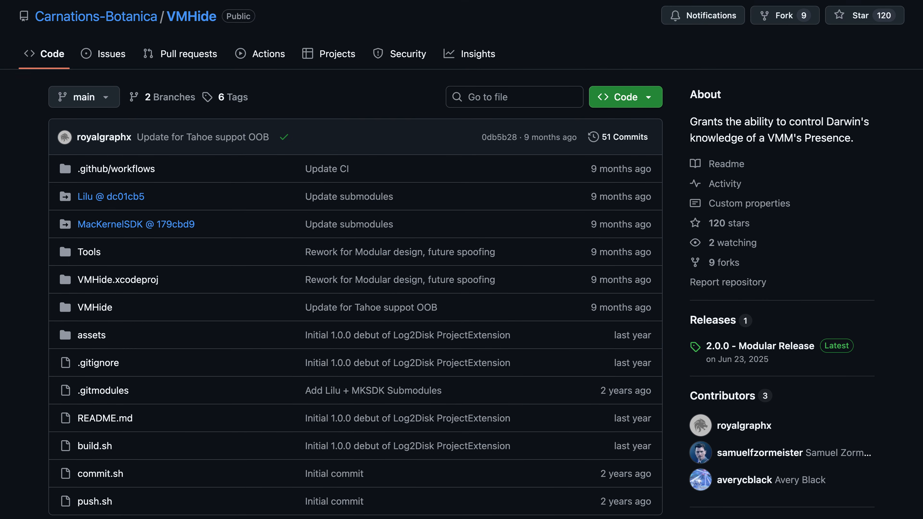
scroll(462, 259, "down", 4)
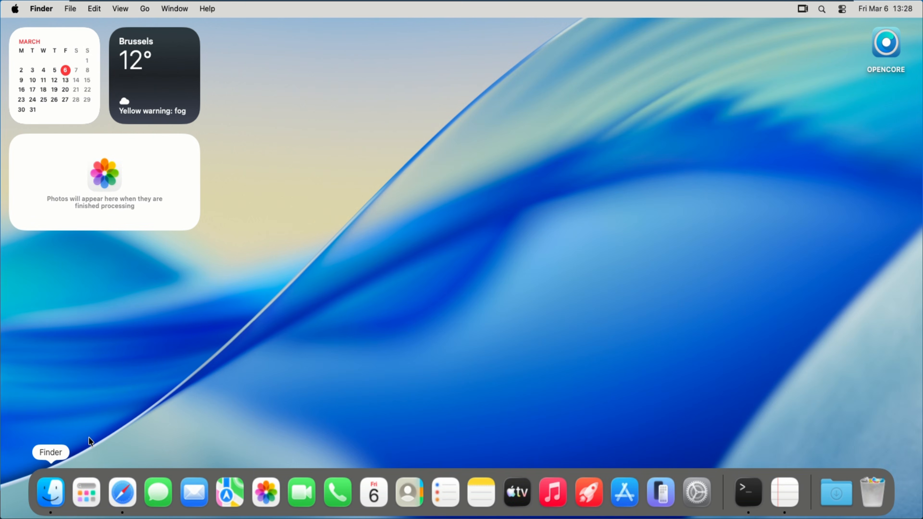
Step: Open OPENCORE > EFI > OC > config.plist in TextEdit
scroll(347, 295, "down", 5)
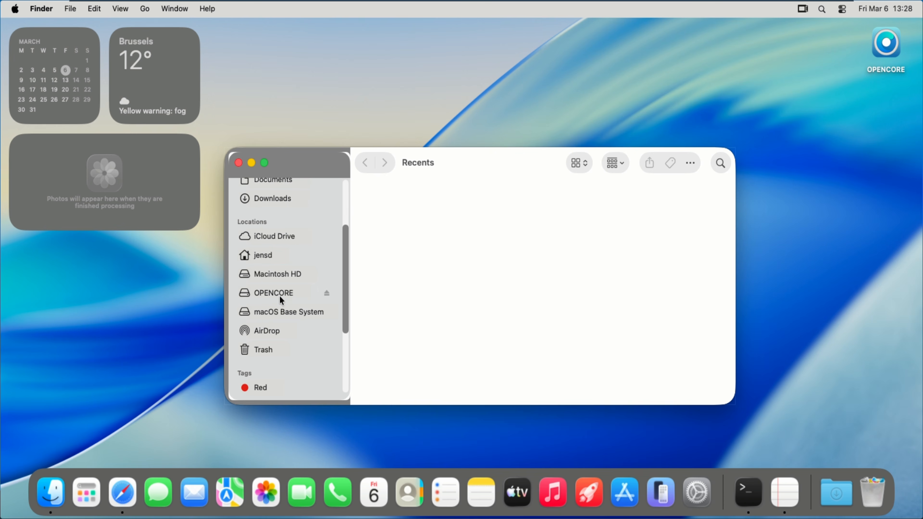
left_click(281, 297)
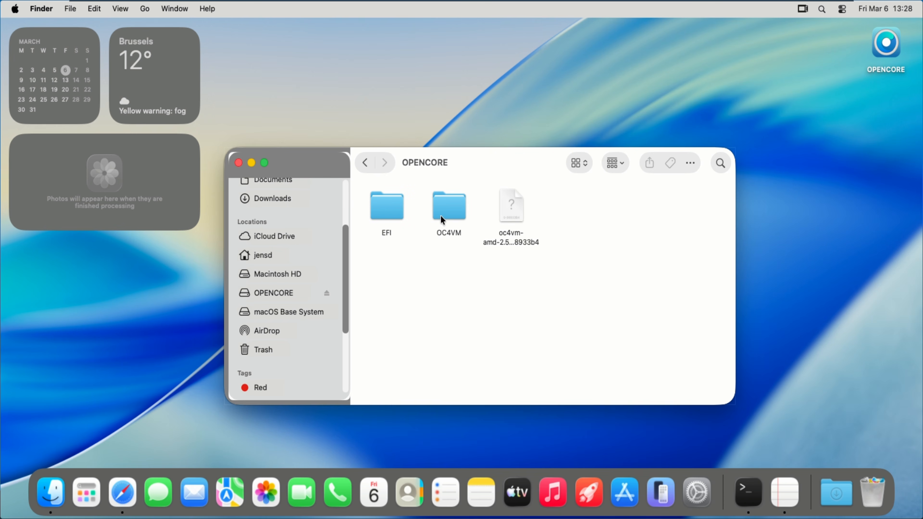
double_click(385, 207)
double_click(452, 207)
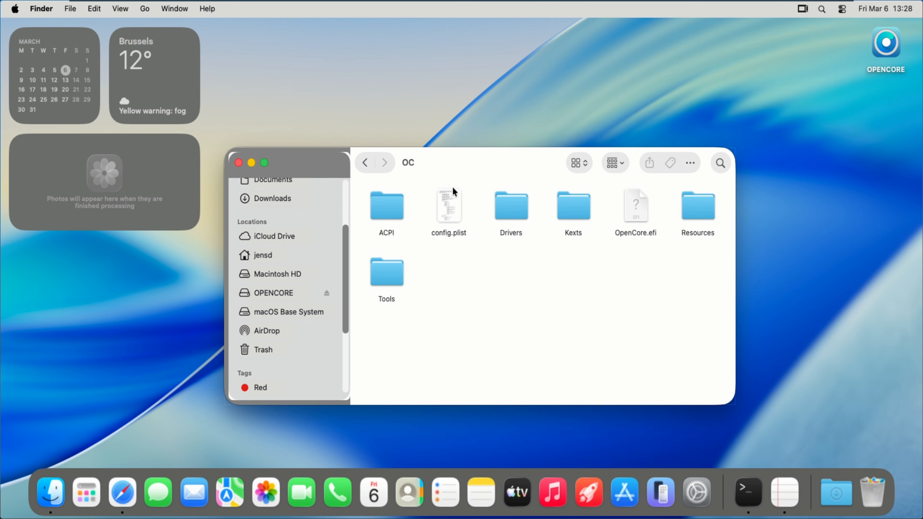
right_click(446, 208)
mouse_move(513, 229)
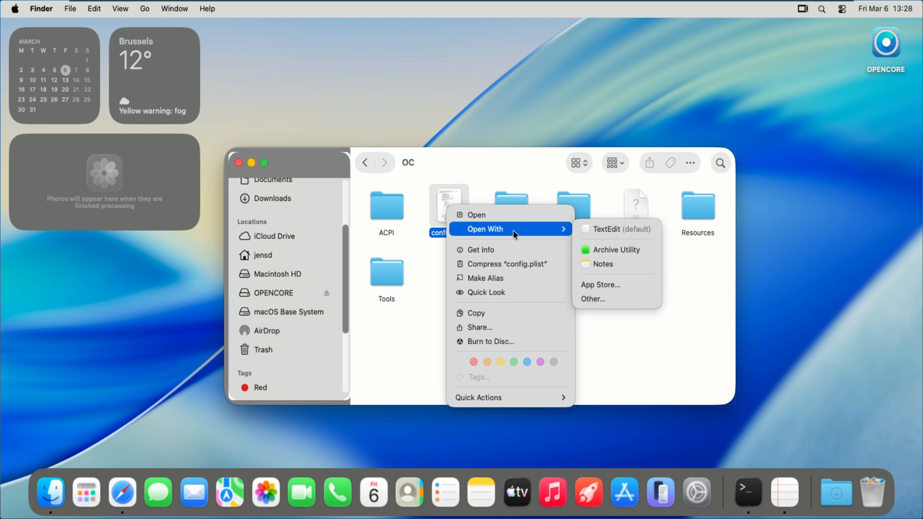
left_click(595, 232)
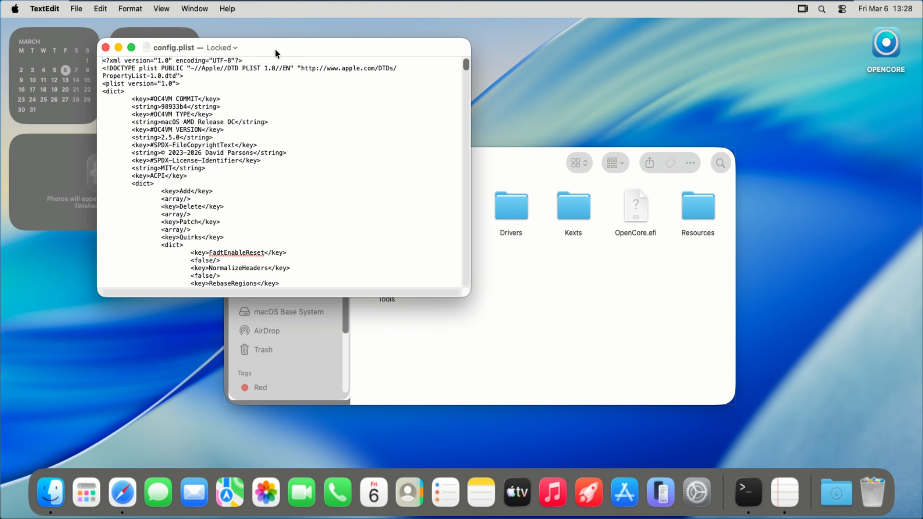
Step: Shut down the macOS guest from the Apple menu and confirm
left_click(17, 11)
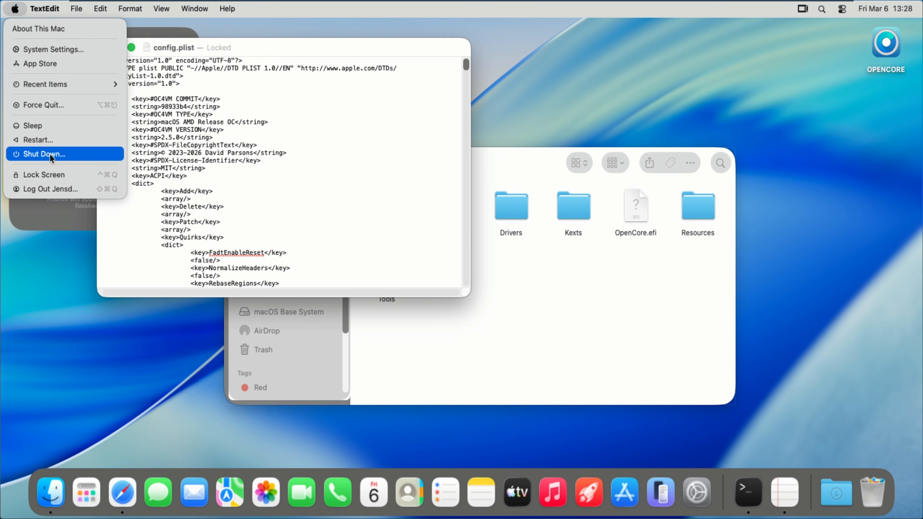
left_click(155, 167)
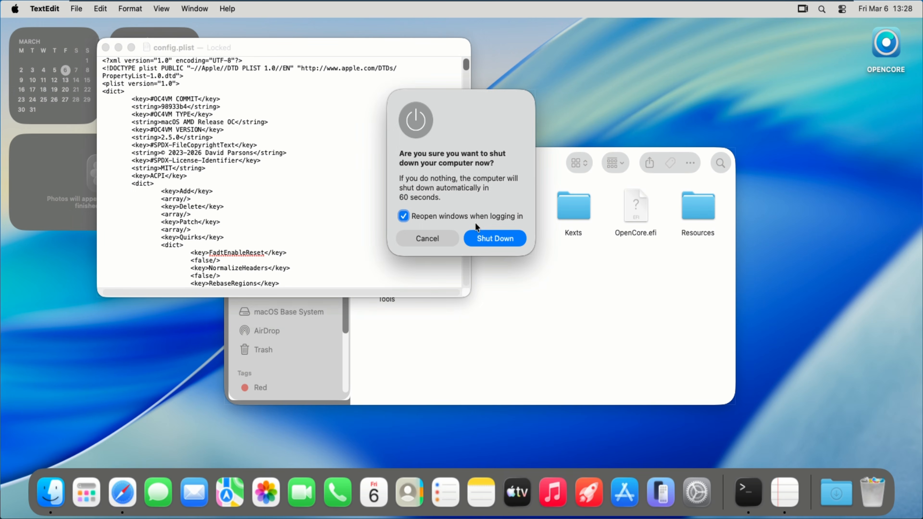
left_click(486, 240)
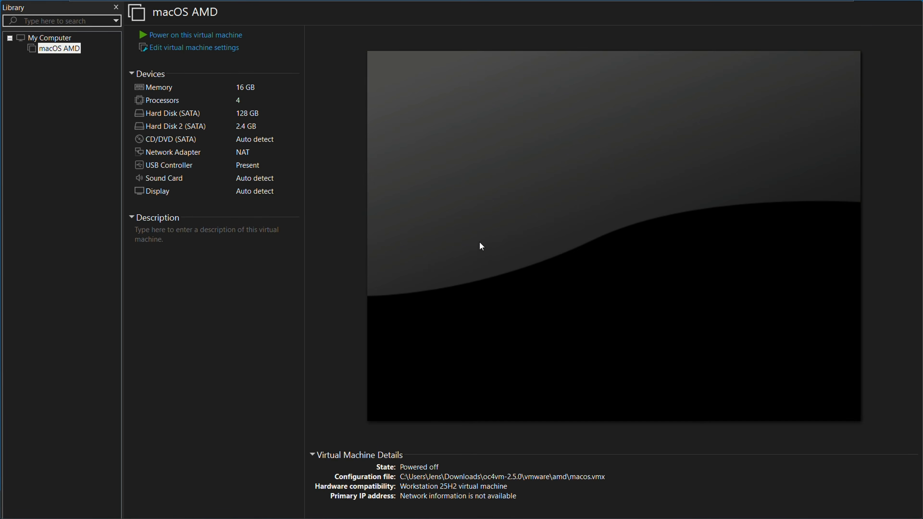
Step: Exit full screen and open the macOS AMD VM's directory from its Library context menu
mouse_move(353, 13)
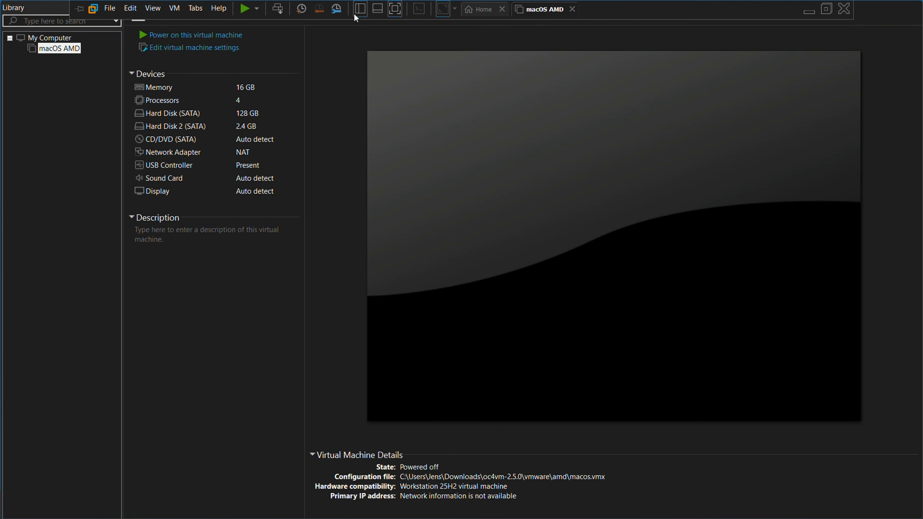
left_click(395, 8)
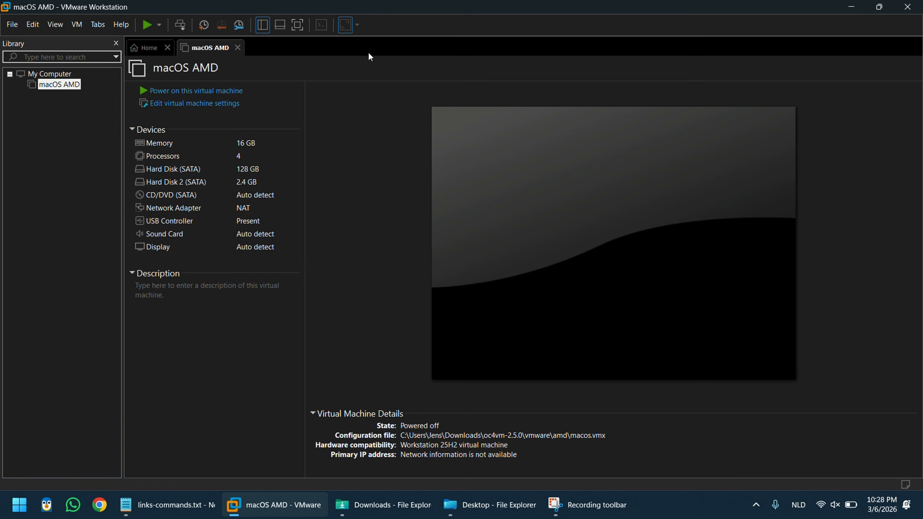
right_click(62, 89)
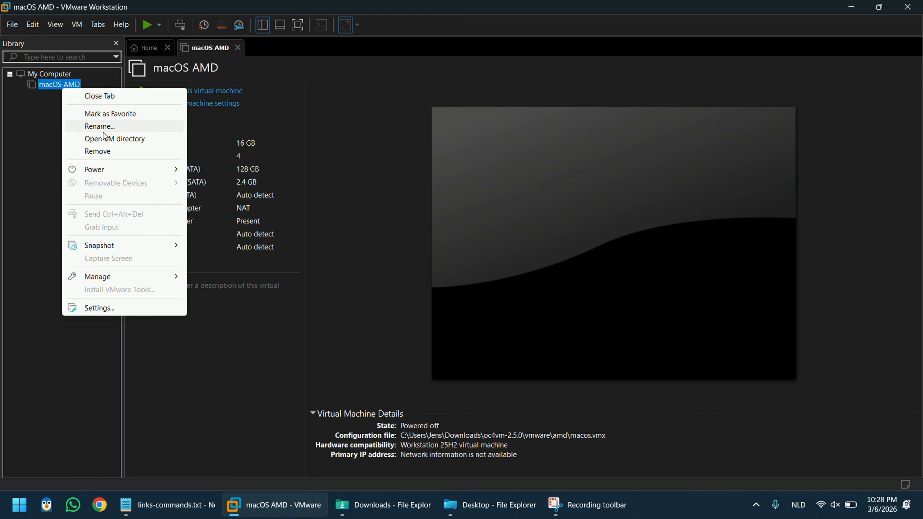
left_click(113, 140)
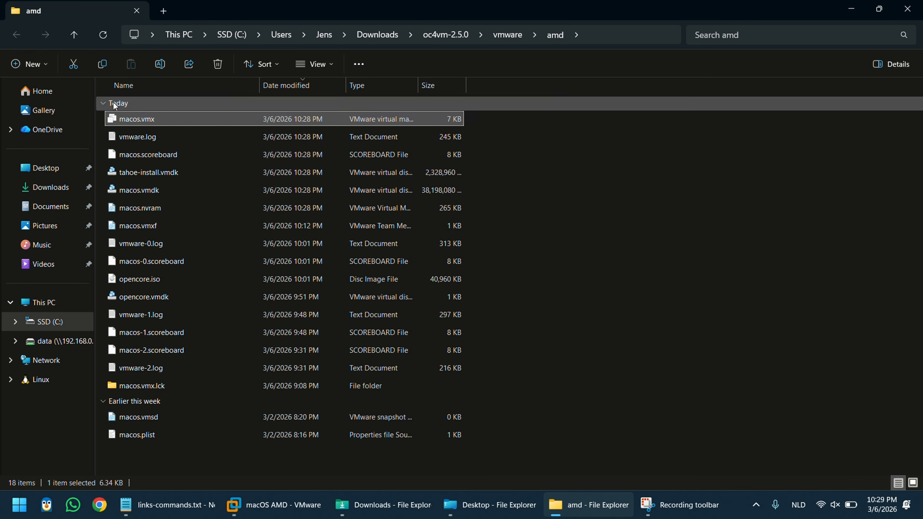
Step: Open macos.vmx from the amd folder in Notepad via its right-click menu
right_click(153, 119)
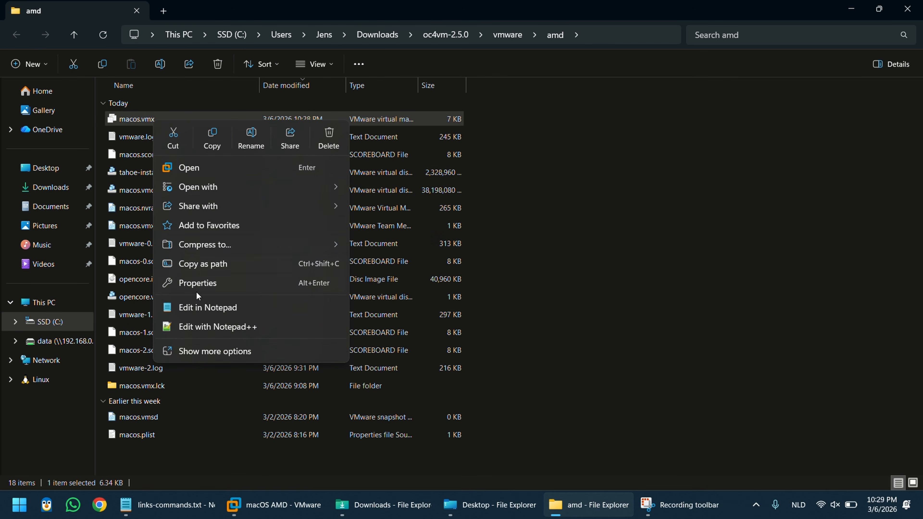
left_click(238, 309)
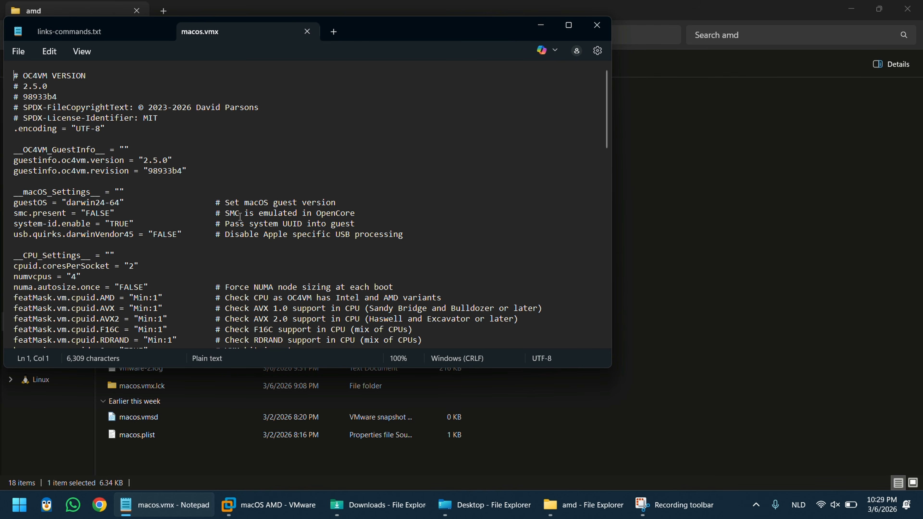
Step: Change usb_xhci:0.readonly from TRUE to FALSE in macos.vmx and save it
key("ctrl+f")
type("readon")
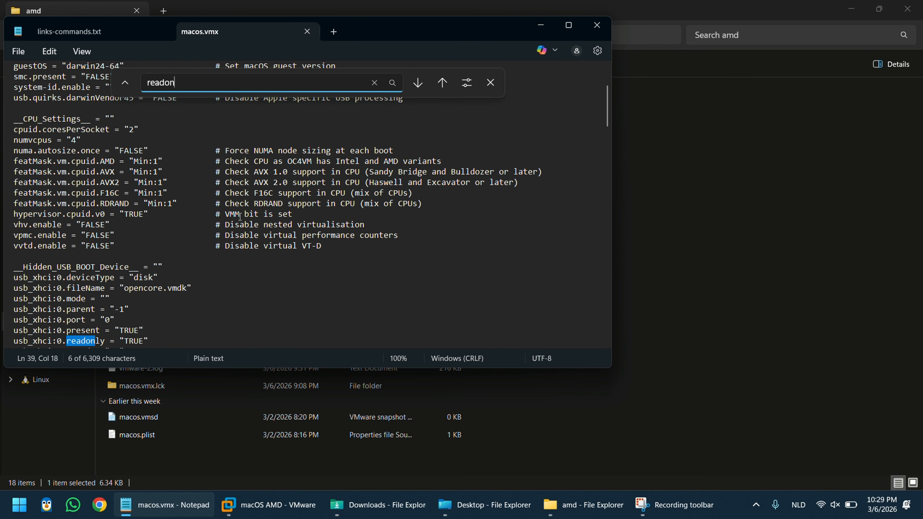
left_click(8, 342)
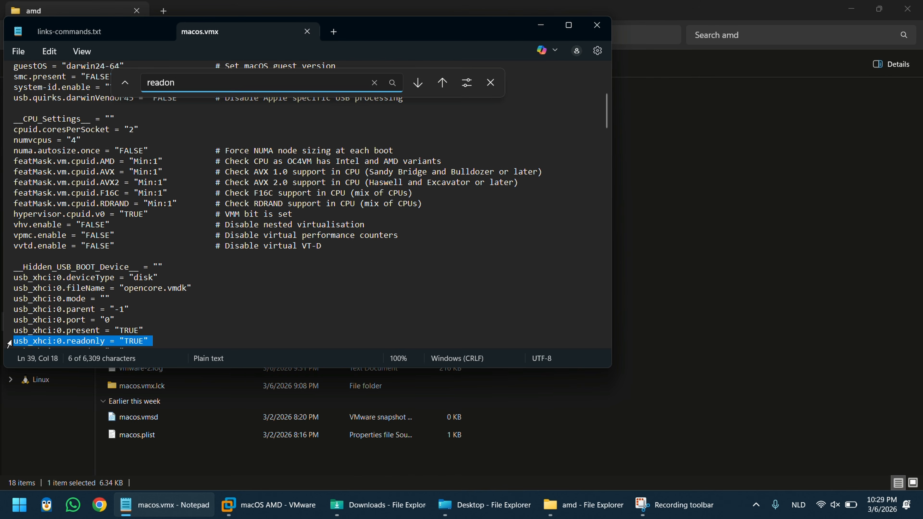
double_click(134, 341)
type("FALSE")
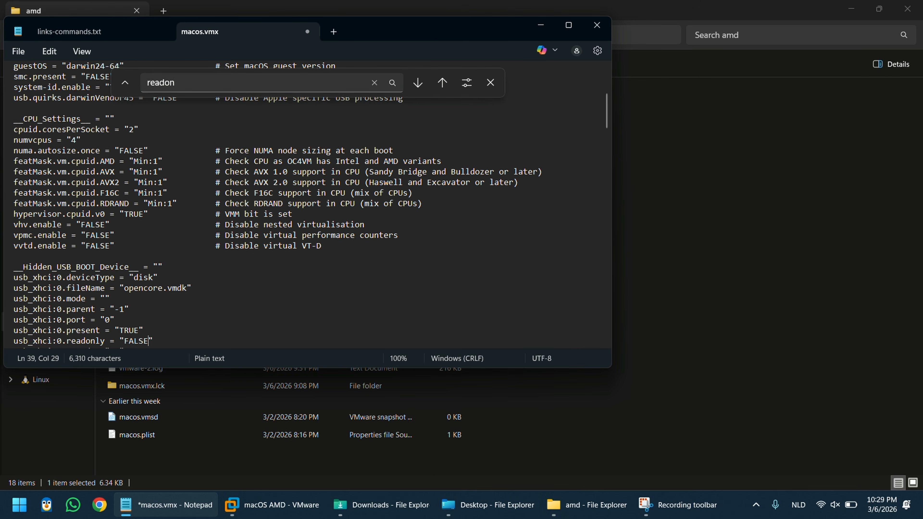
key("ctrl+s")
Step: Close macos.vmx and return to the macOS AMD VM in VMware Workstation
left_click(307, 31)
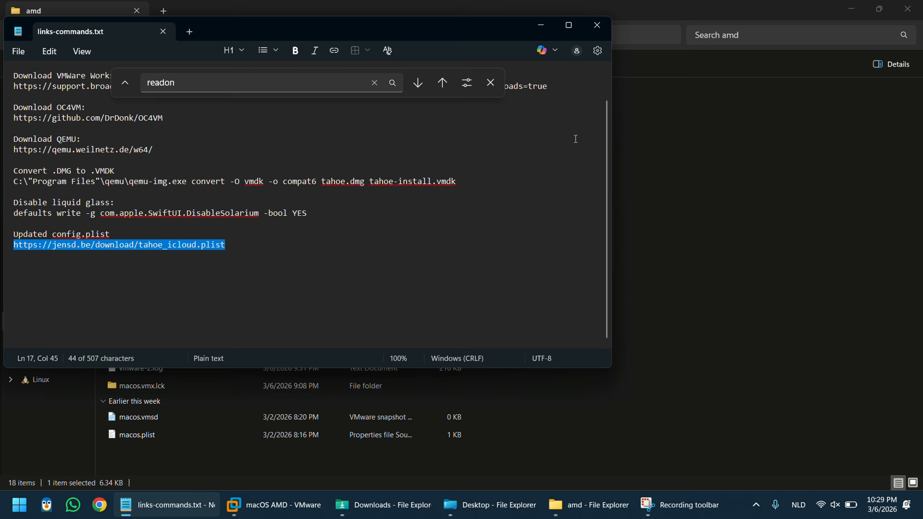
left_click(314, 383)
left_click(310, 506)
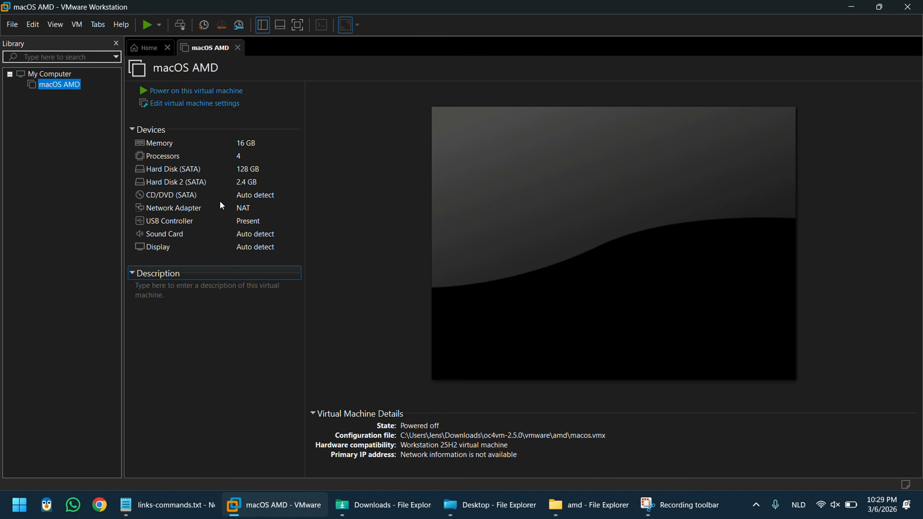
Step: Power on the macOS AMD VM and open OPENCORE > EFI > OC in Finder
left_click(216, 92)
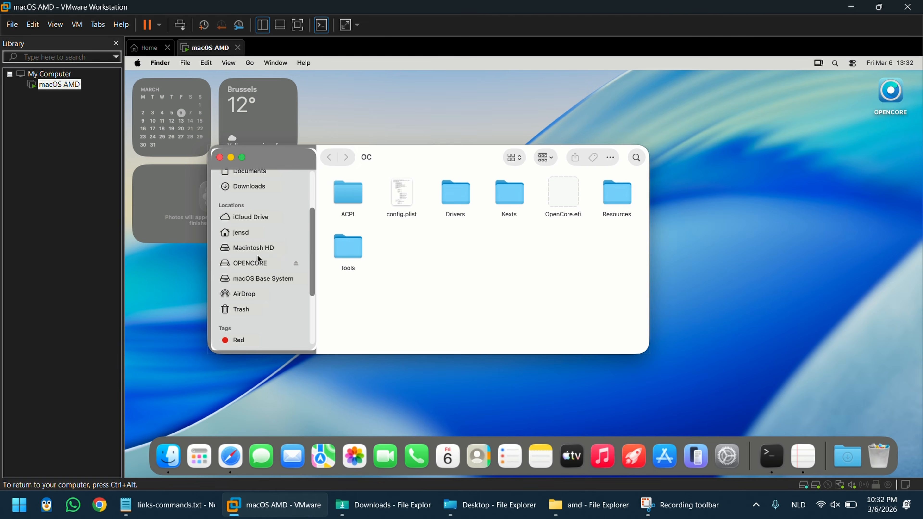
left_click(253, 262)
double_click(354, 191)
left_click(407, 189)
double_click(398, 216)
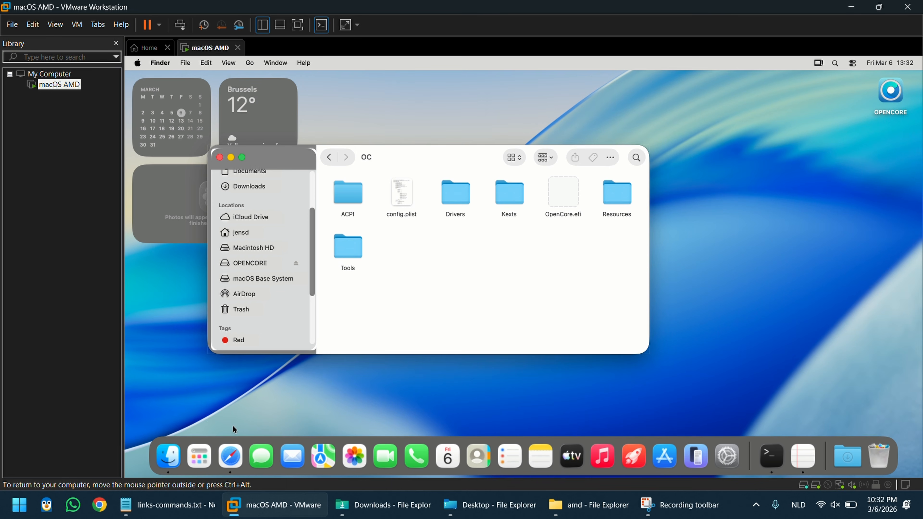
Step: Copy the tahoe_icloud.plist download URL from the links-commands notes
left_click(167, 505)
left_click(151, 273)
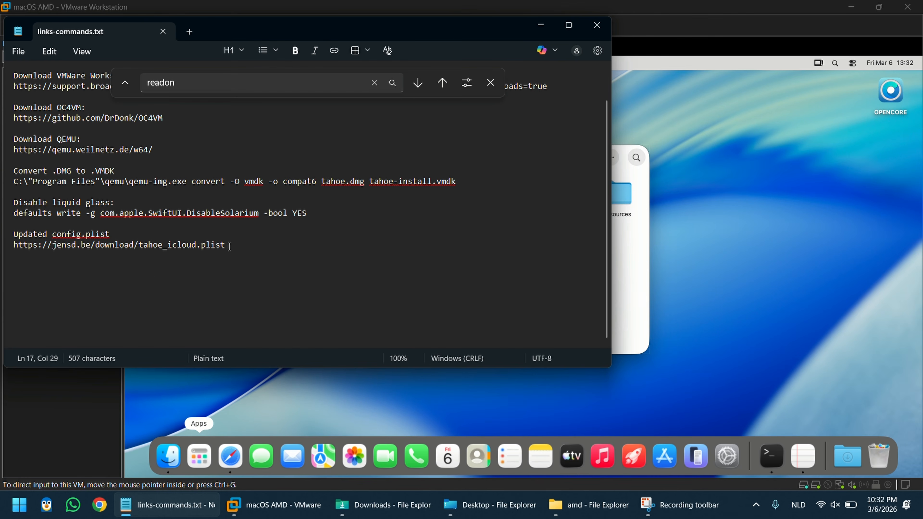
left_click_drag(234, 245, 10, 249)
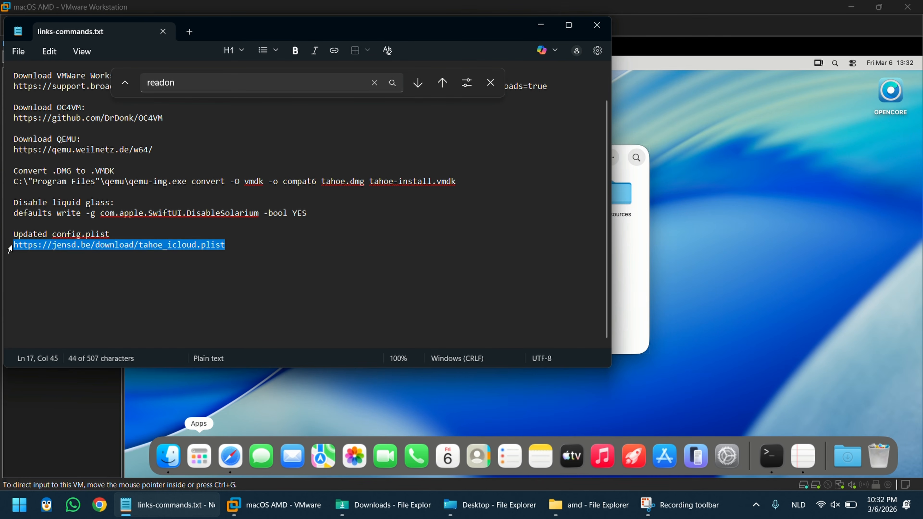
left_click(251, 251)
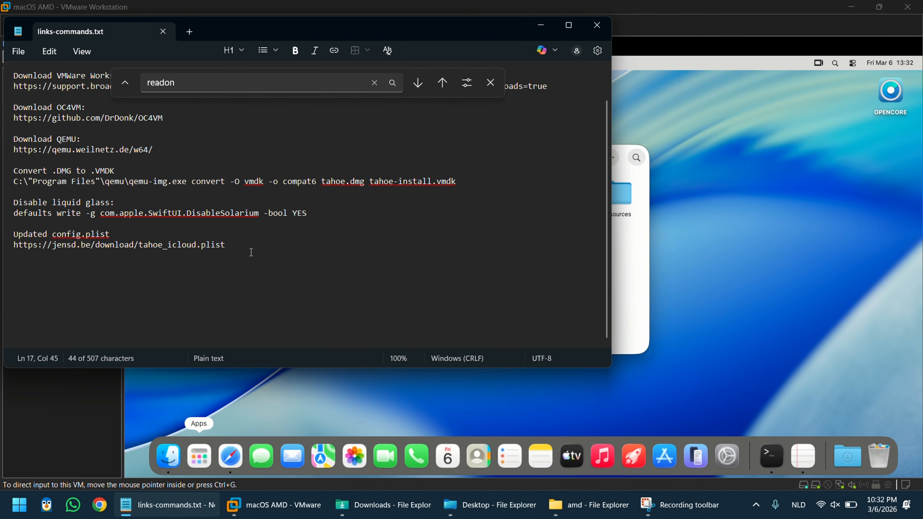
left_click(247, 415)
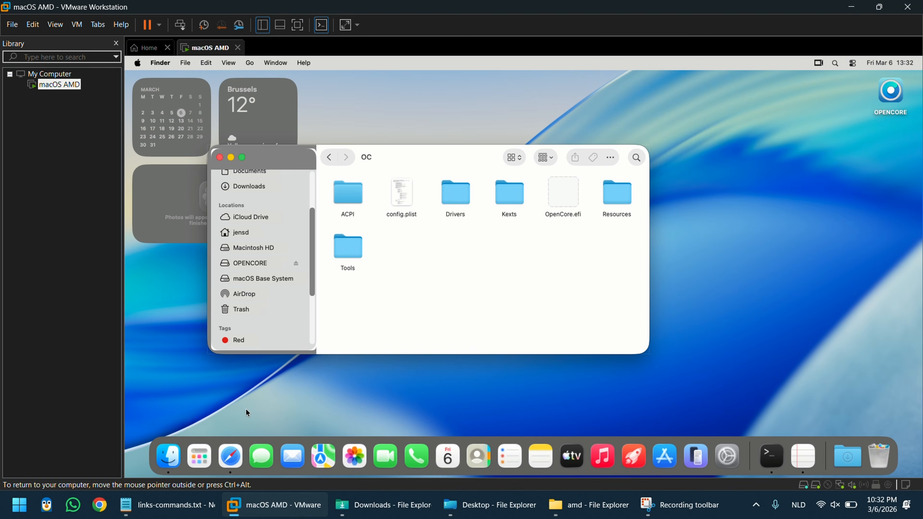
Step: Open Safari in the guest and load the copied tahoe_icloud.plist URL
left_click(235, 452)
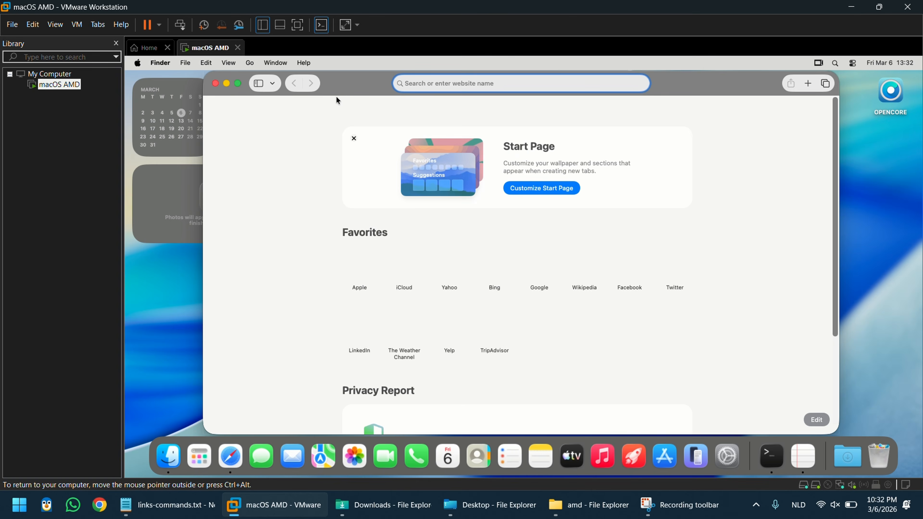
type("https://jensd.be/download/tahoe_icloud.plist")
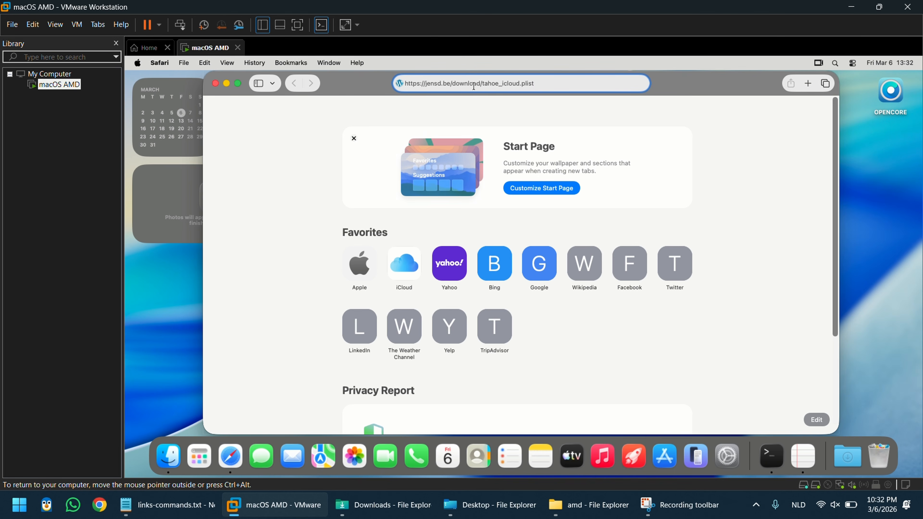
key("Return")
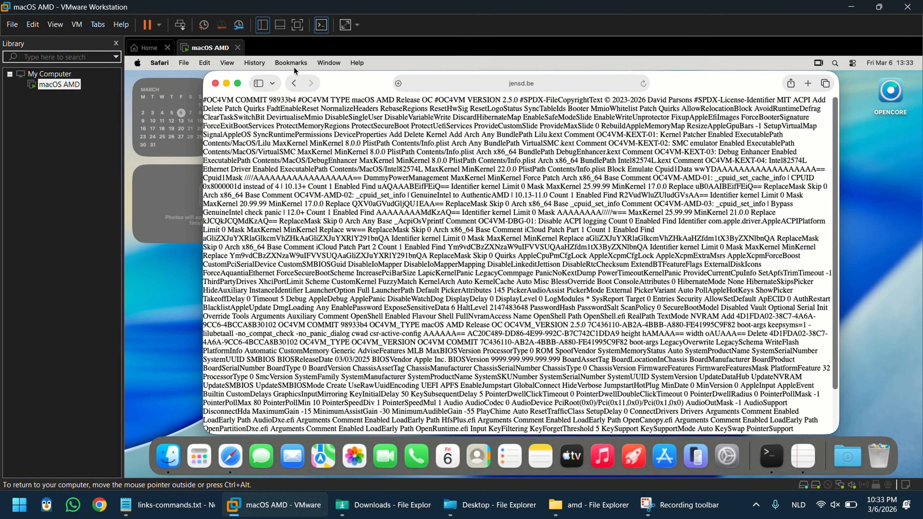
Step: Save the tahoe_icloud.plist page to the Desktop
left_click(183, 64)
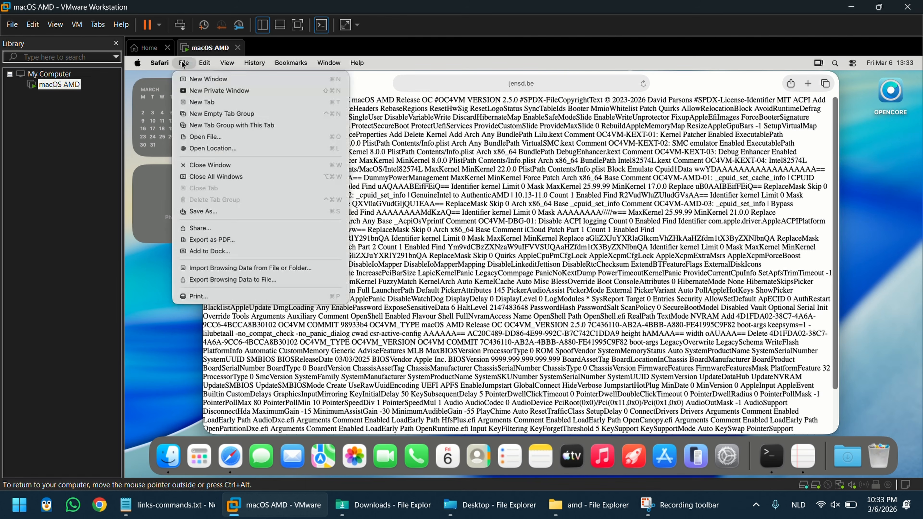
left_click(225, 211)
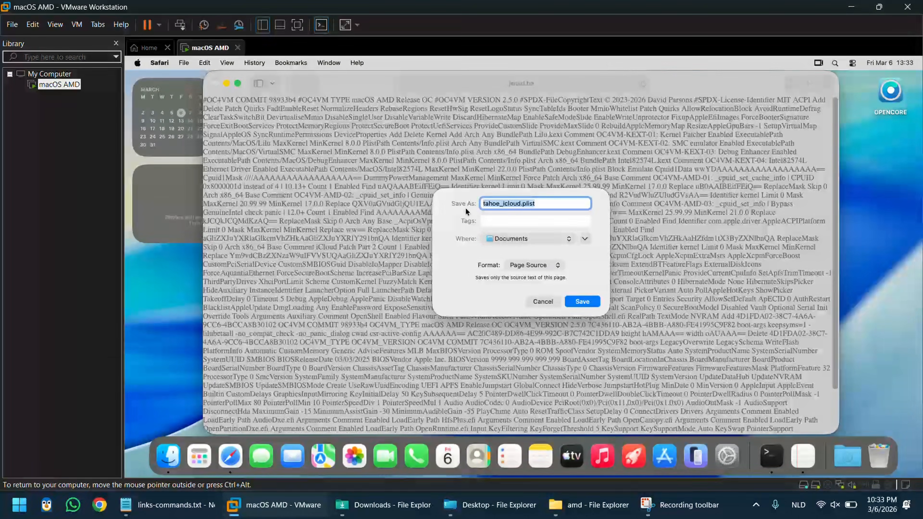
left_click(557, 240)
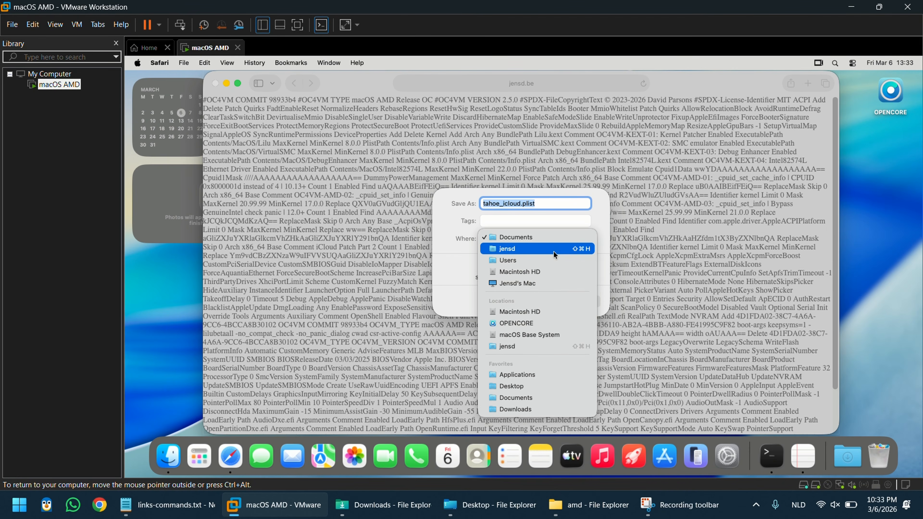
left_click(543, 383)
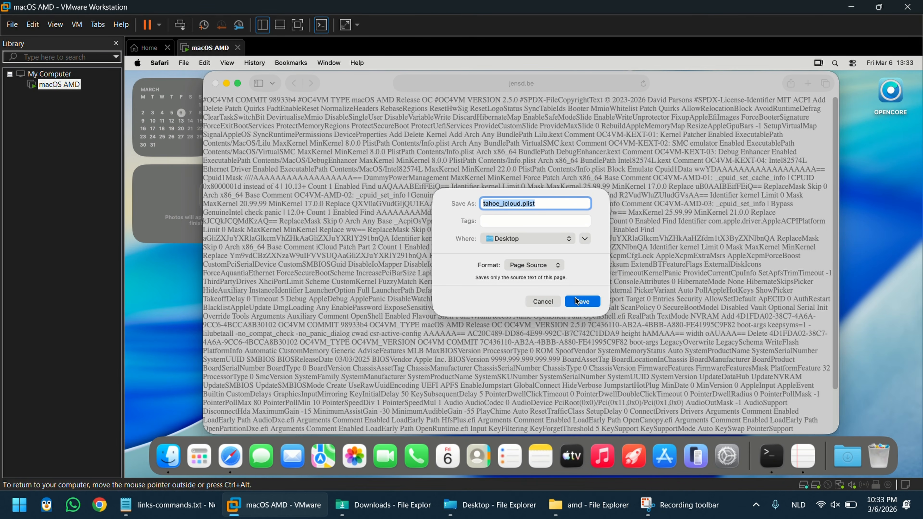
left_click(581, 301)
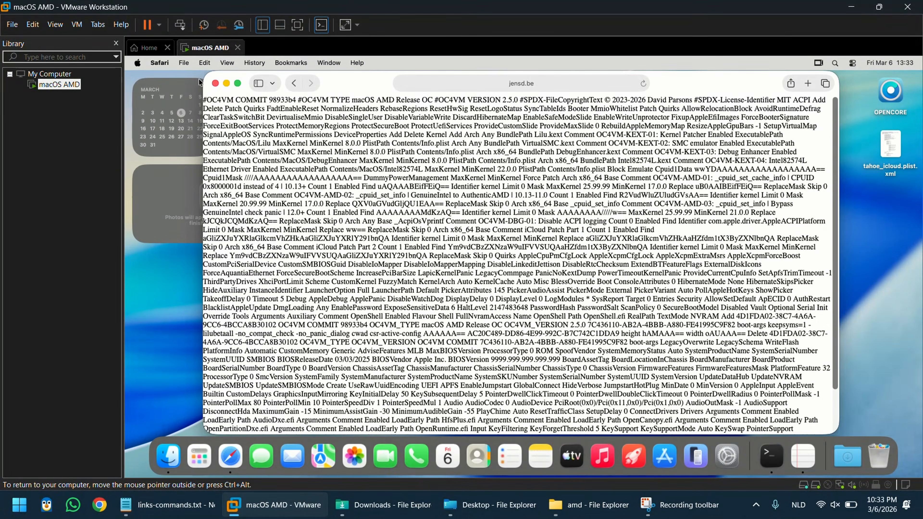
Step: Close Safari and open config.plist and tahoe_icloud.plist.xml in TextEdit
left_click(215, 83)
right_click(402, 195)
mouse_move(437, 211)
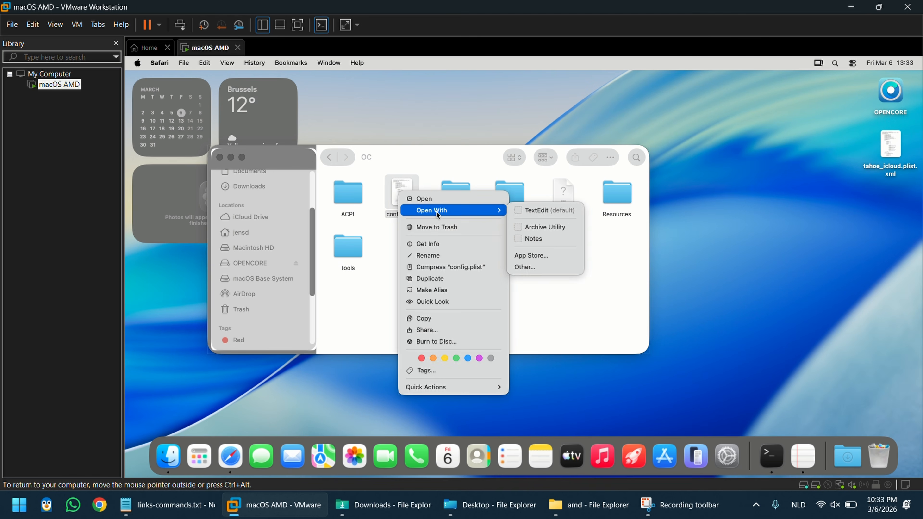
left_click(532, 204)
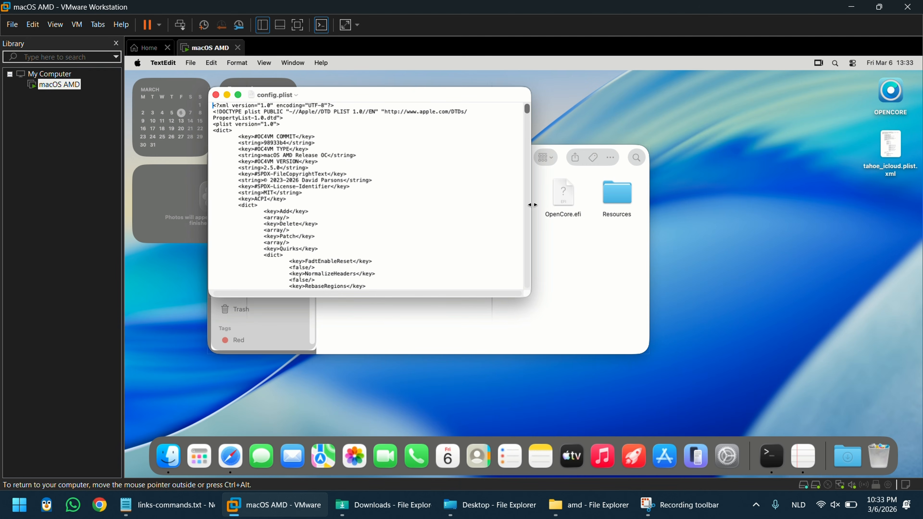
right_click(885, 150)
mouse_move(836, 168)
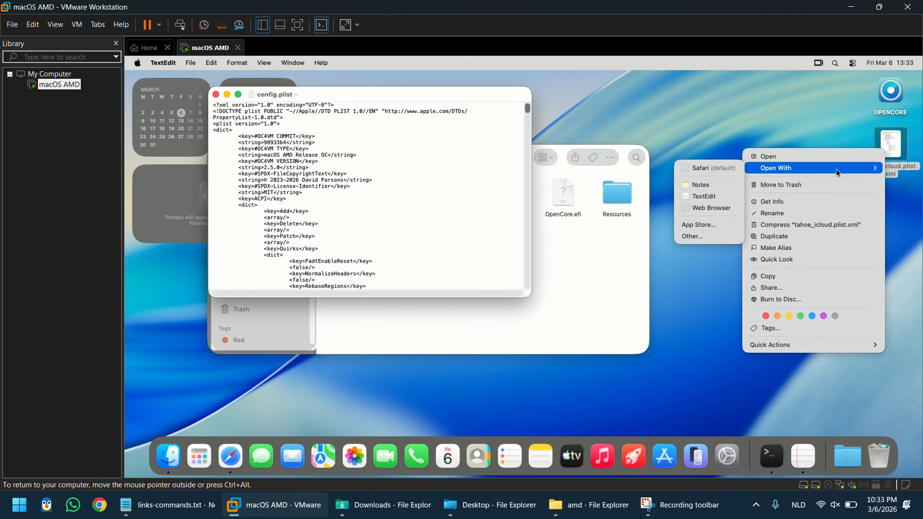
left_click(710, 201)
Step: Arrange the two TextEdit windows side by side and make both taller
left_click_drag(386, 103, 707, 89)
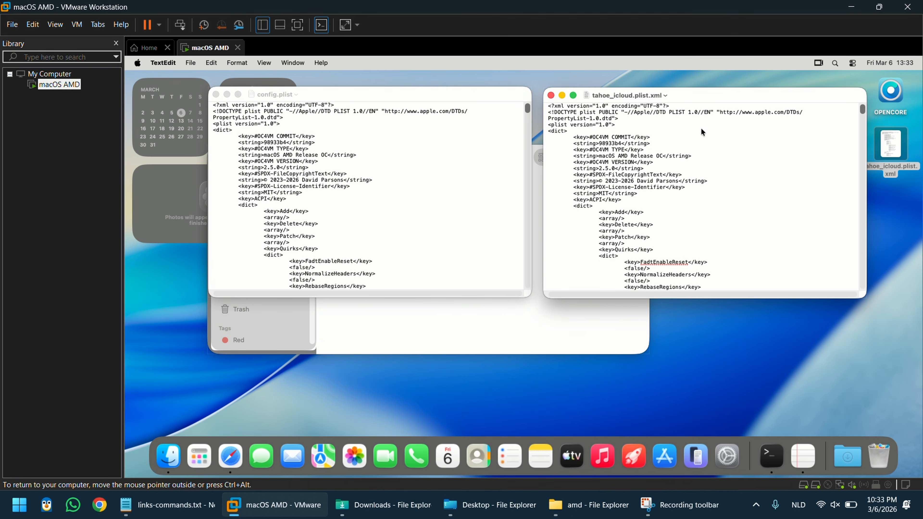
left_click_drag(675, 298, 670, 418)
left_click(422, 298)
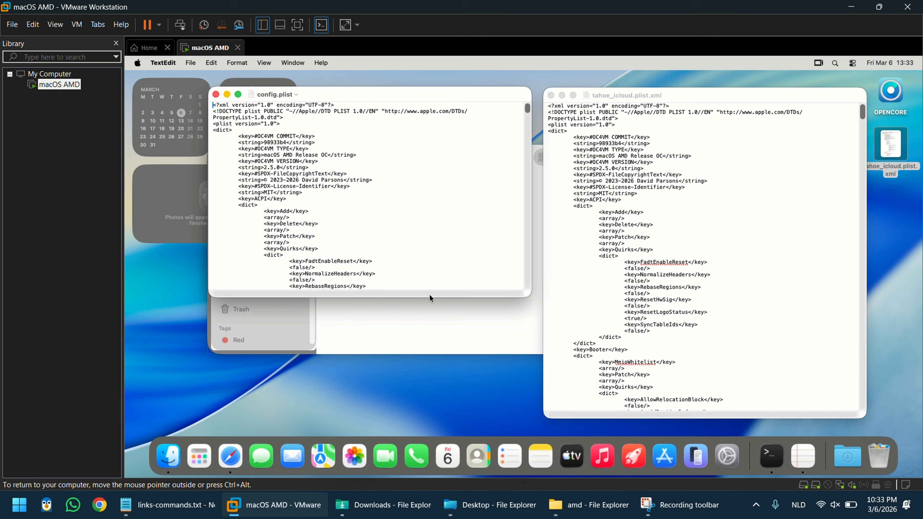
left_click_drag(429, 302, 433, 419)
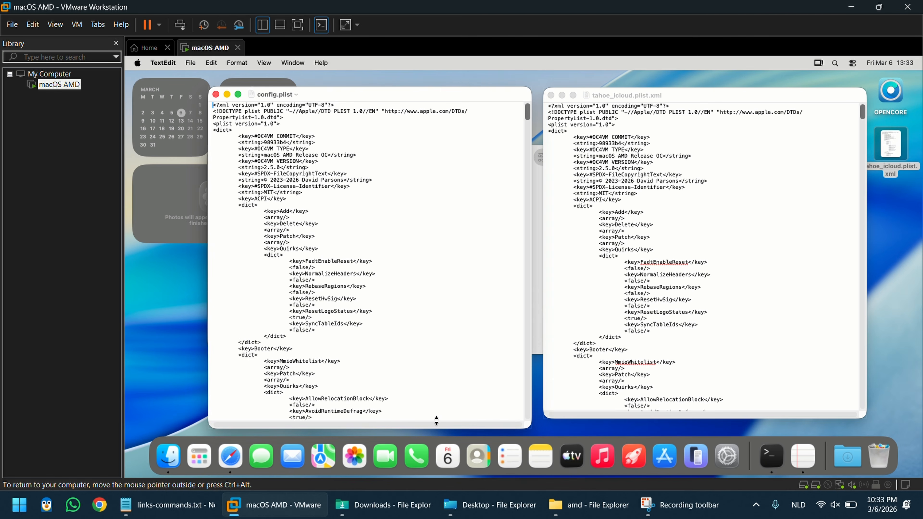
Step: Search tahoe_icloud.plist.xml for 'icloud' and mark the AppleCpuPmCfgLock key after the patches
left_click(728, 269)
key("super+f")
type("icloud")
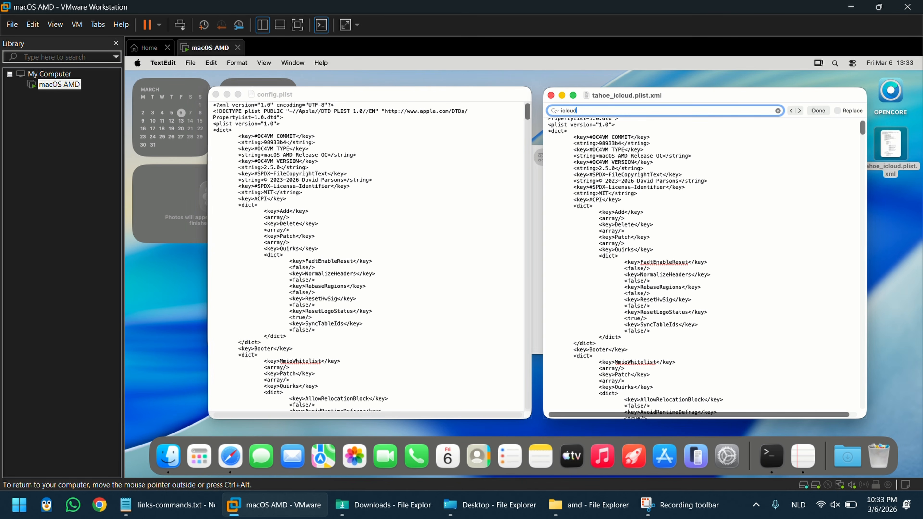
key("Return")
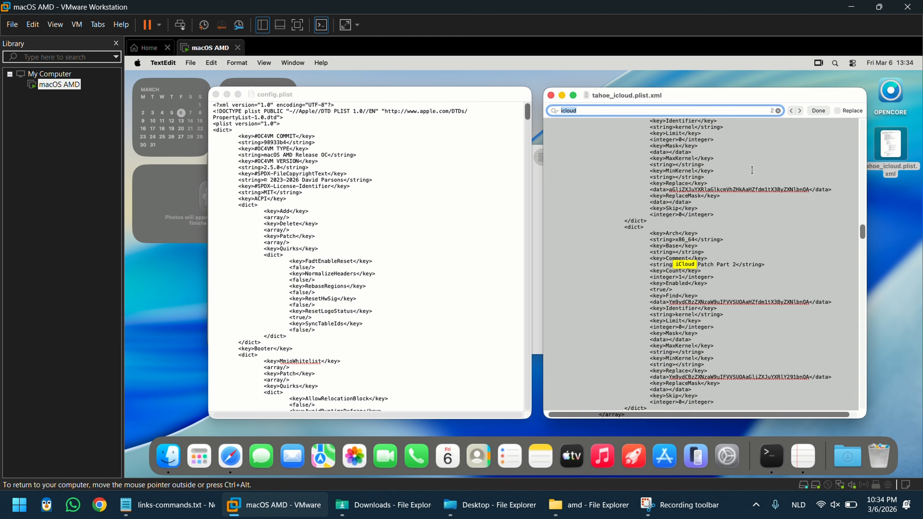
left_click(752, 170)
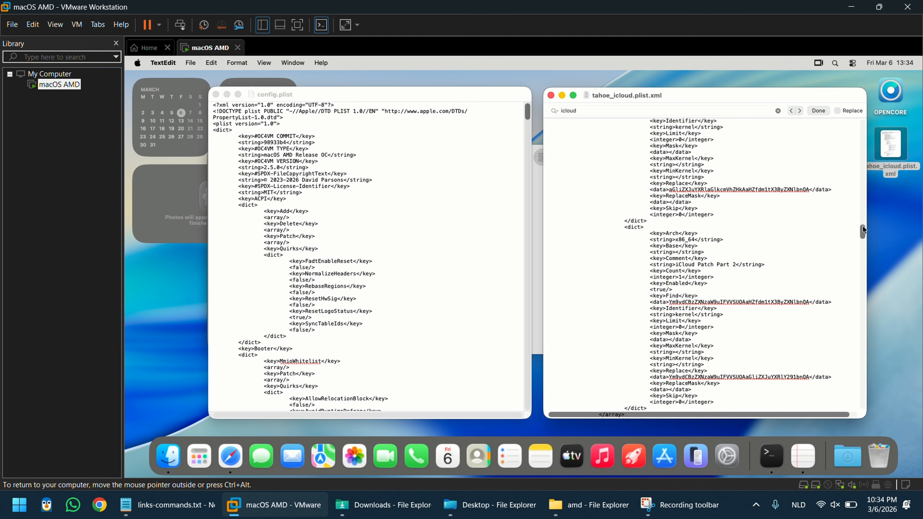
scroll(866, 223, "up", 5)
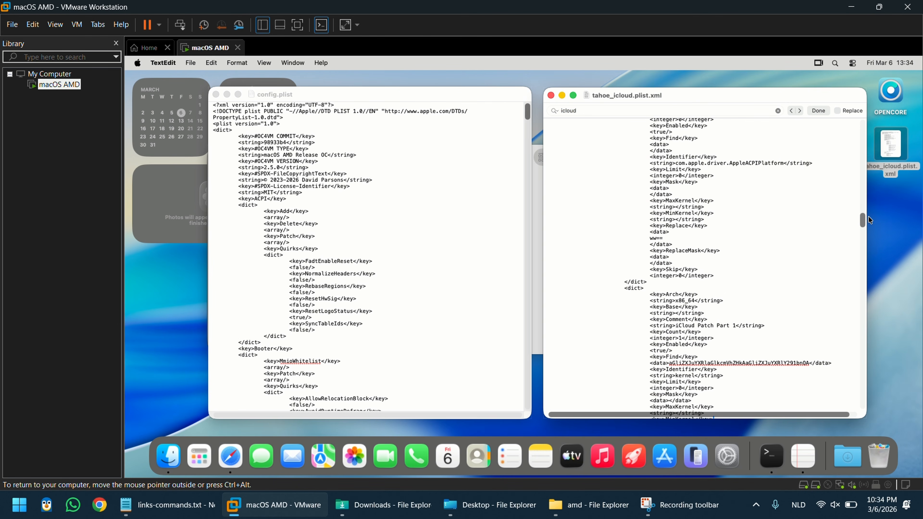
scroll(868, 219, "down", 3)
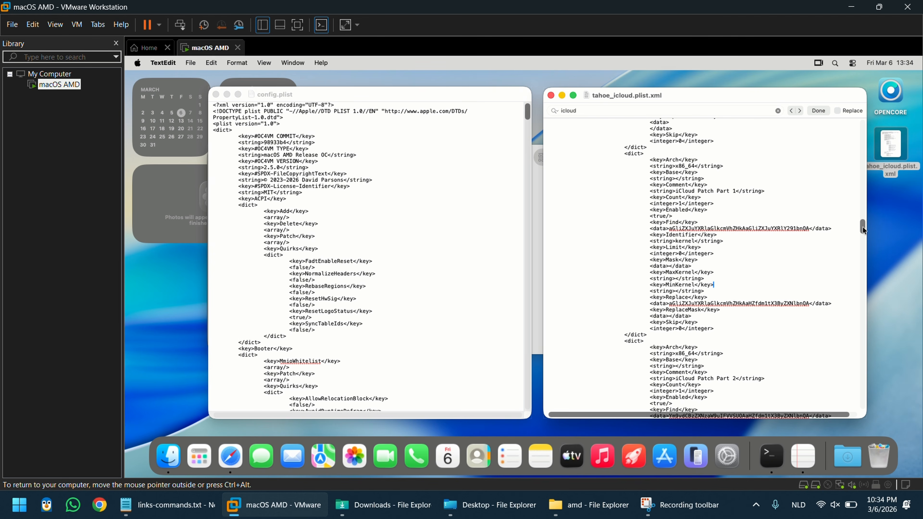
scroll(864, 240, "down", 6)
left_click_drag(864, 240, 865, 237)
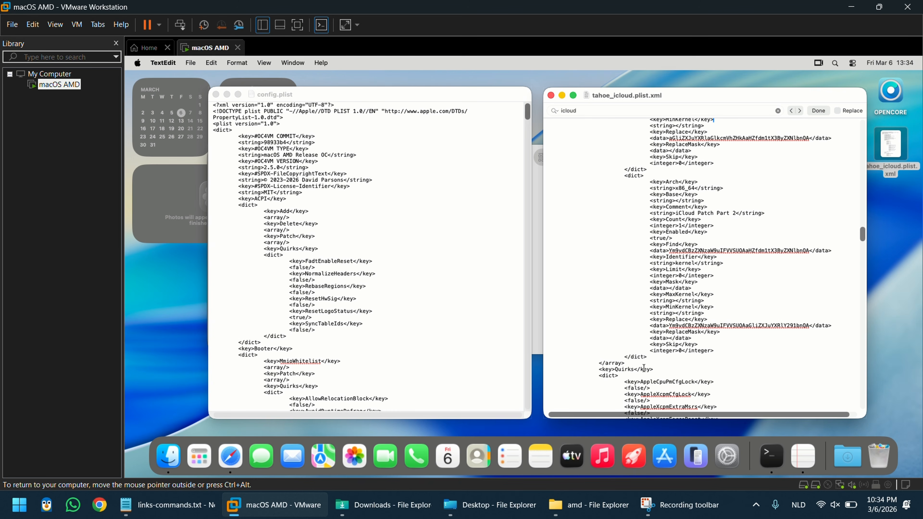
left_click_drag(640, 382, 697, 382)
left_click(462, 281)
Step: Copy both iCloud patch entries into config.plist after its last patch and fix the indent
key("super+f")
type("AppleCpuPmCfgLock<")
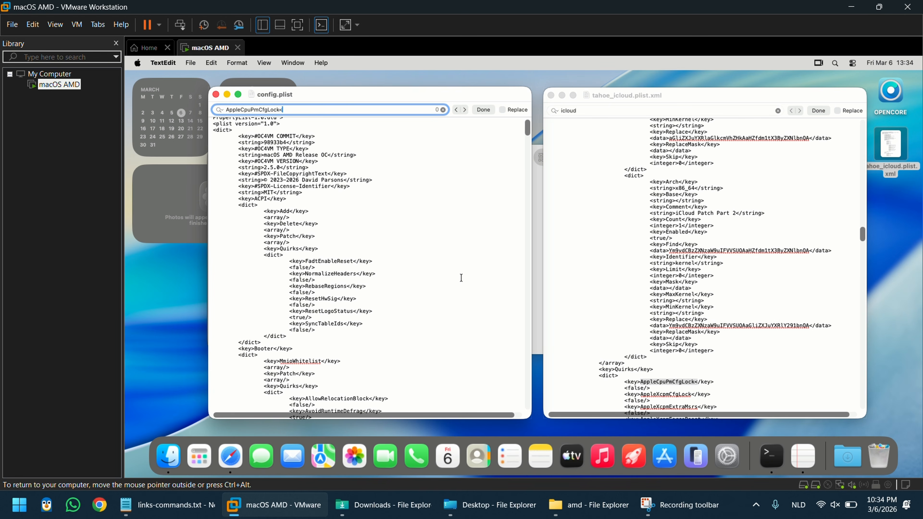
left_click(658, 357)
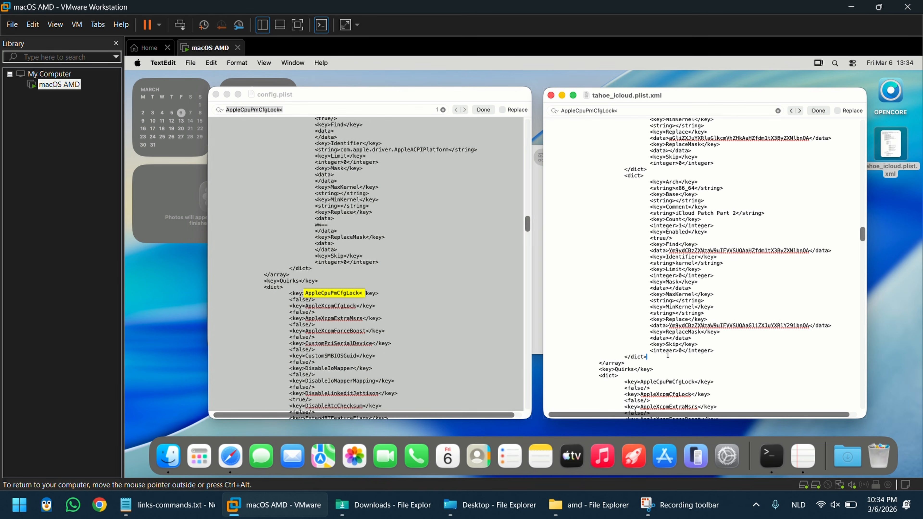
left_click_drag(668, 355, 625, 152)
left_click(317, 269)
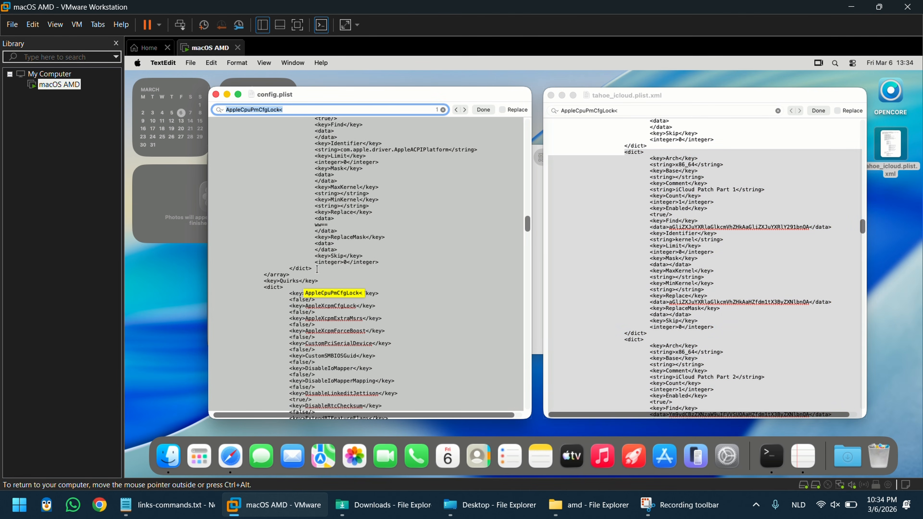
left_click(316, 269)
key("super+v")
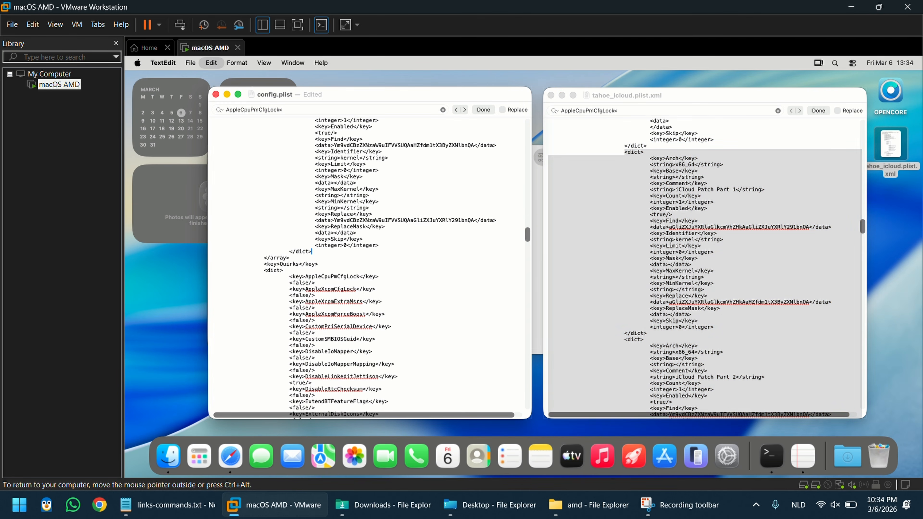
left_click(315, 171)
key("Up")
key("Up")
key("Up")
key("Up")
key("Up")
key("Up")
key("Up")
key("Up")
key("Up")
key("Up")
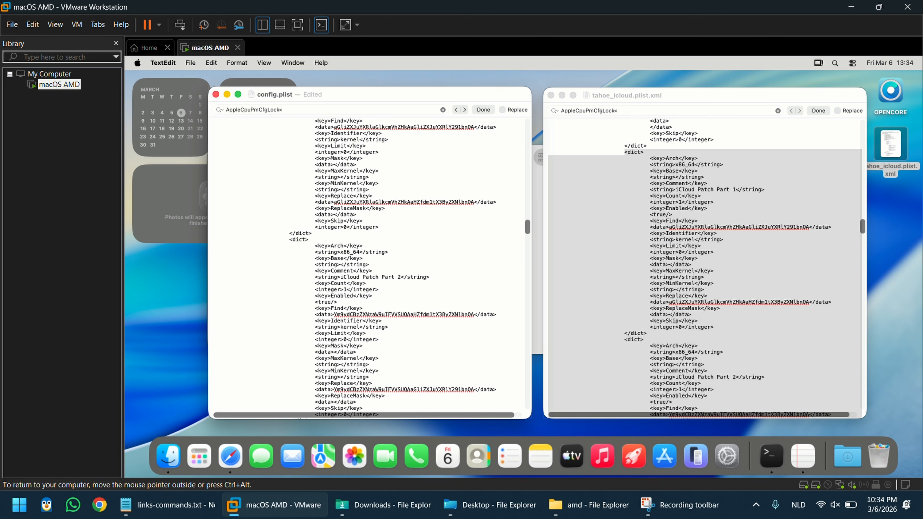
key("Up")
key("Up")
key("Up")
key("Up")
key("Up")
key("Up")
key("Up")
key("Up")
key("Up")
key("Up")
key("Up")
key("Up")
key("Up")
key("Up")
key("Up")
key("Up")
key("Up")
key("Up")
key("Up")
key("Up")
key("Up")
key("Up")
key("Up")
key("Tab")
key("Tab")
key("Tab")
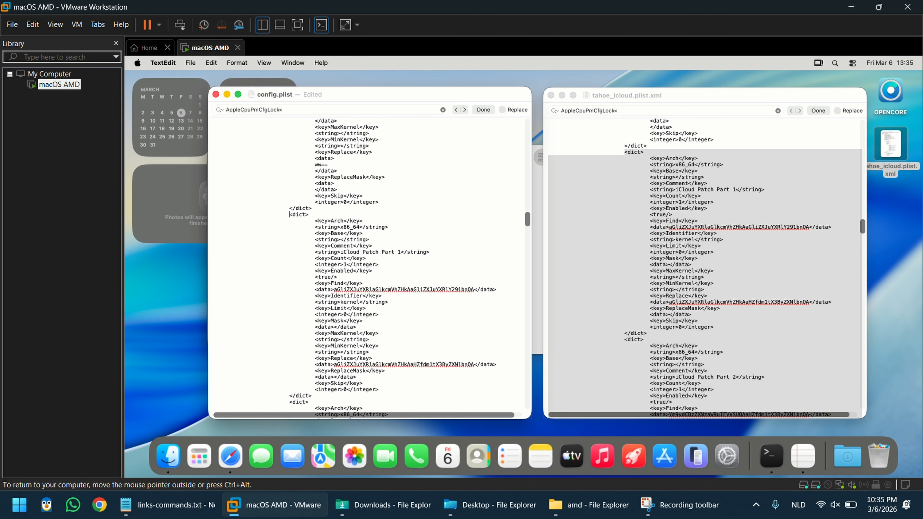
Step: Save config.plist and close both TextEdit documents
left_click(192, 63)
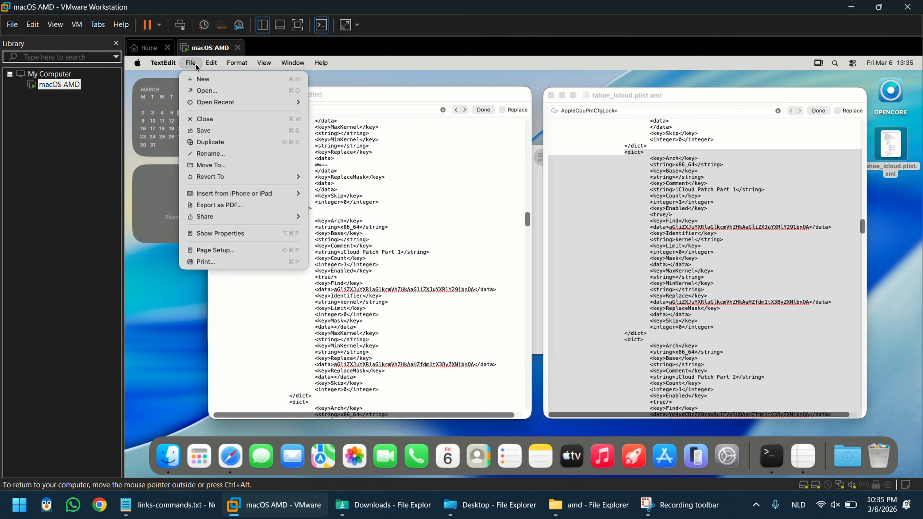
left_click(210, 130)
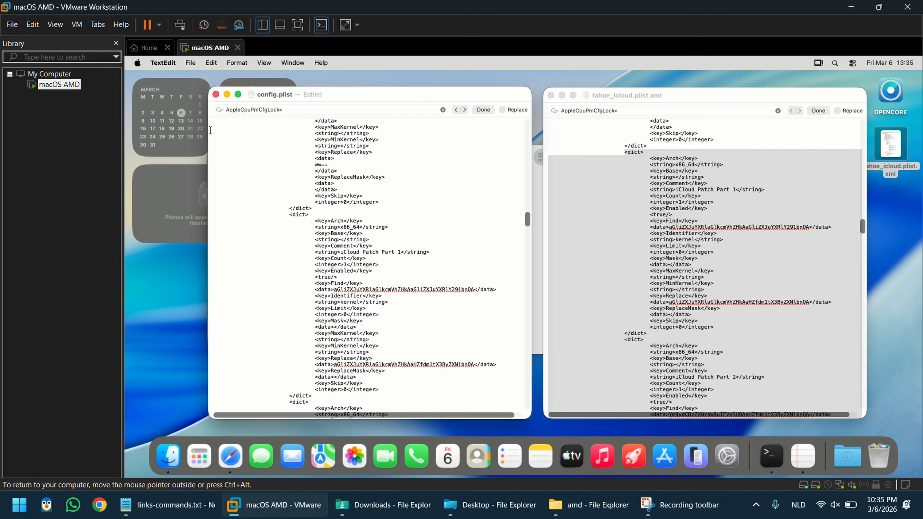
left_click(550, 96)
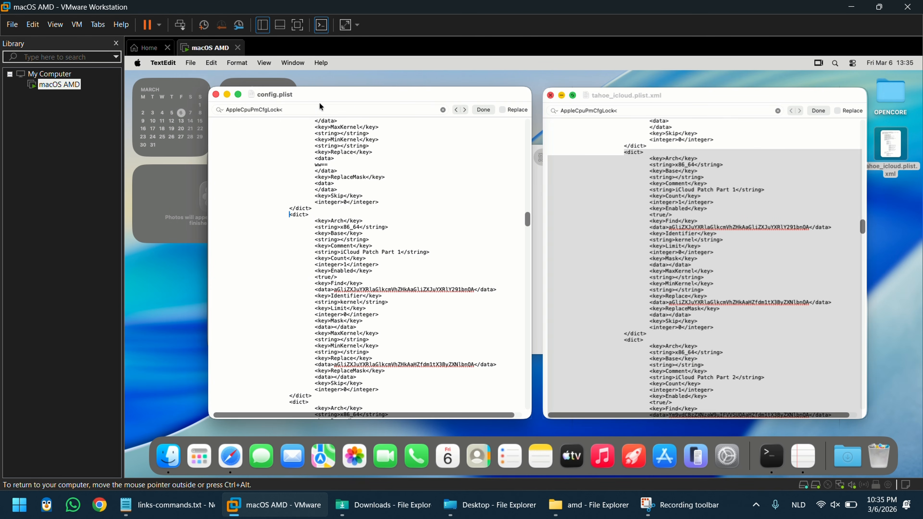
left_click(216, 95)
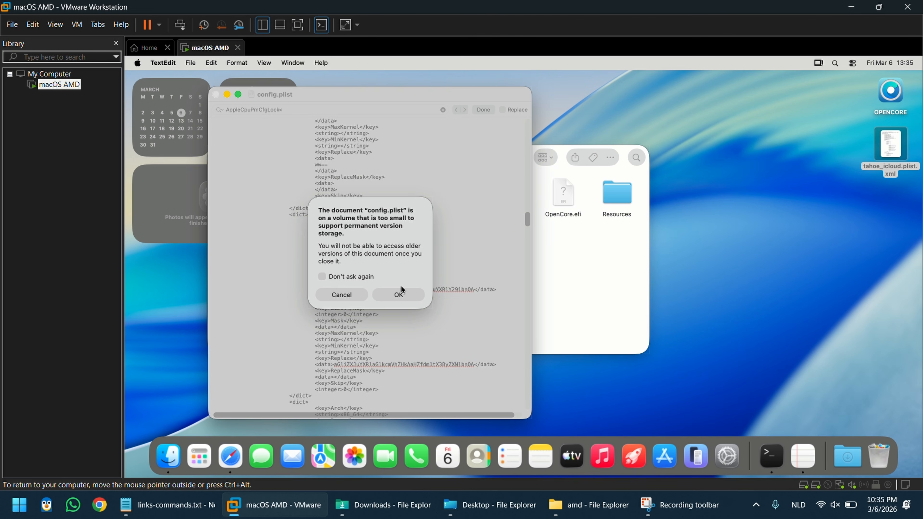
left_click(398, 295)
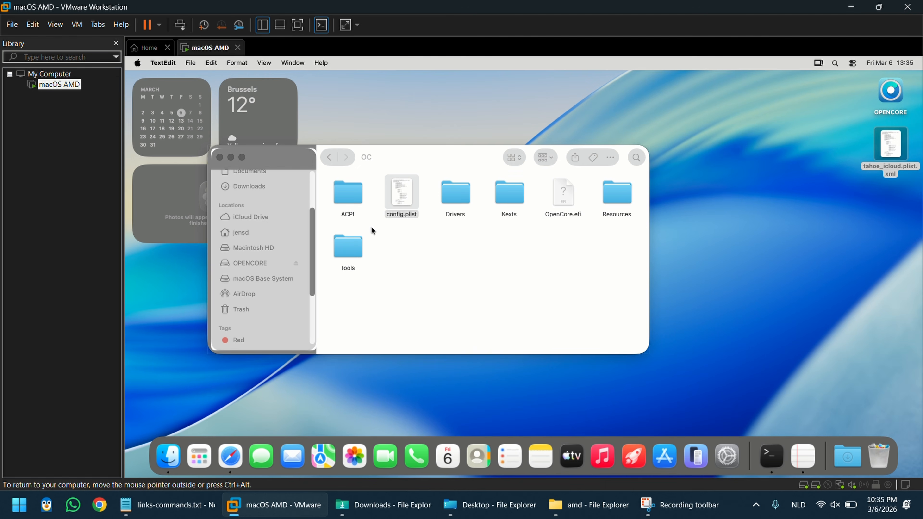
Step: Restart the macOS VM from the Apple menu and confirm
left_click(386, 233)
left_click(136, 63)
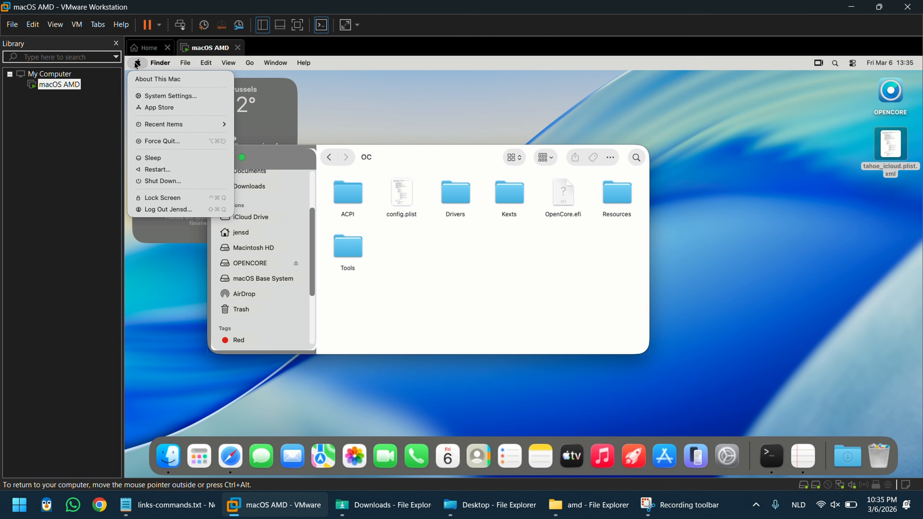
left_click(171, 170)
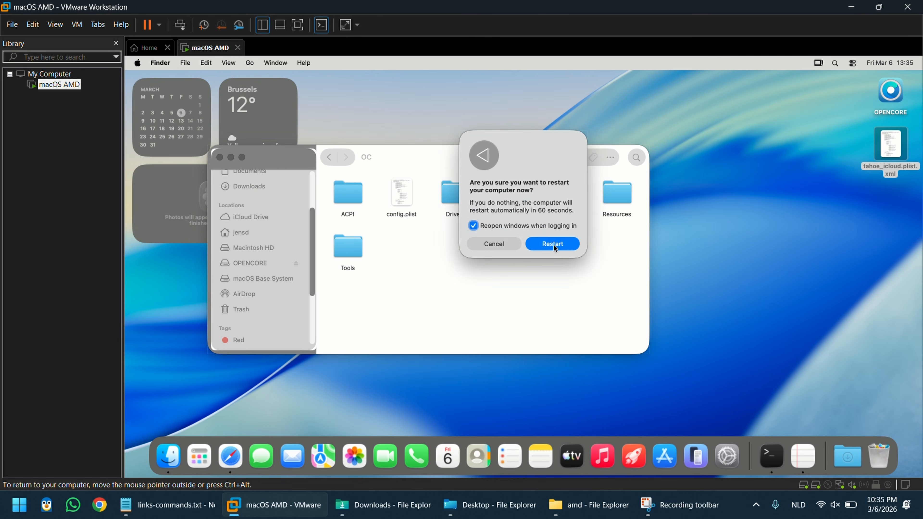
left_click(559, 248)
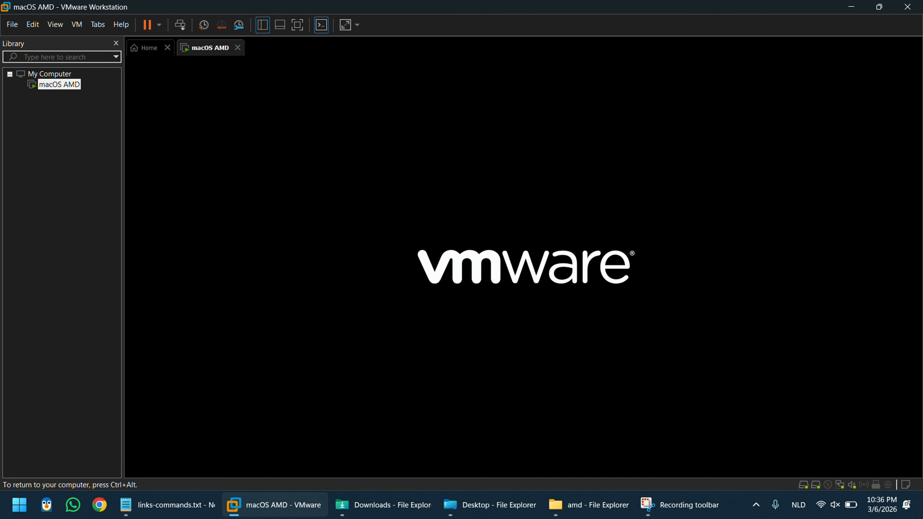
Step: Boot from the OpenCore picker and log in with the user password
key("Return")
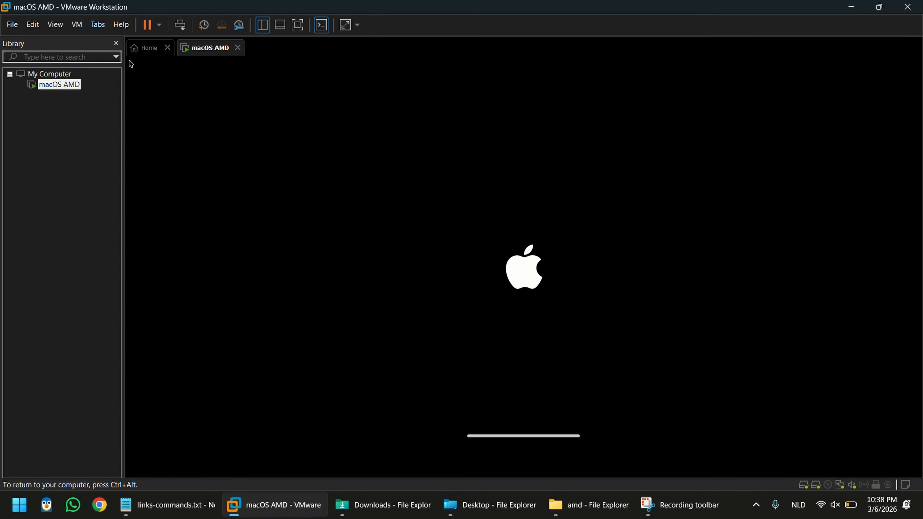
type("•••••")
key("Return")
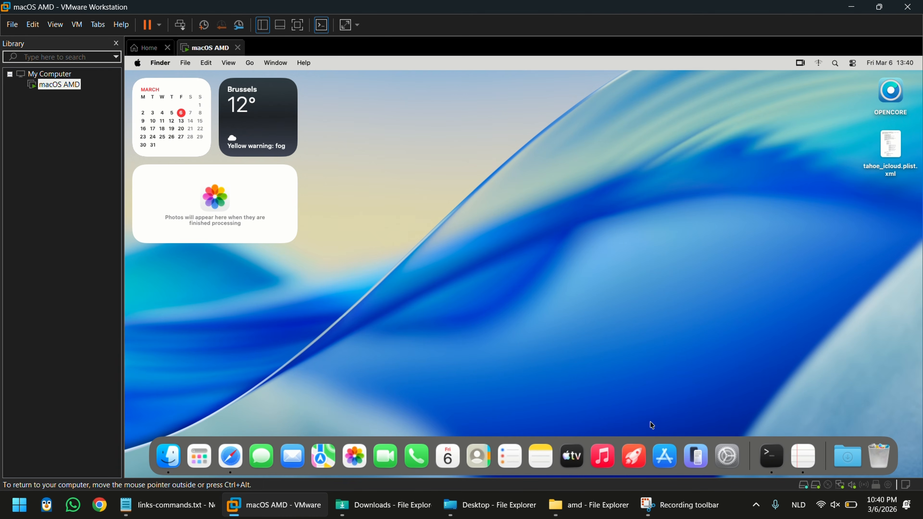
Step: Sign in to the App Store with the Apple Account e-mail, password and 2FA code
left_click(659, 450)
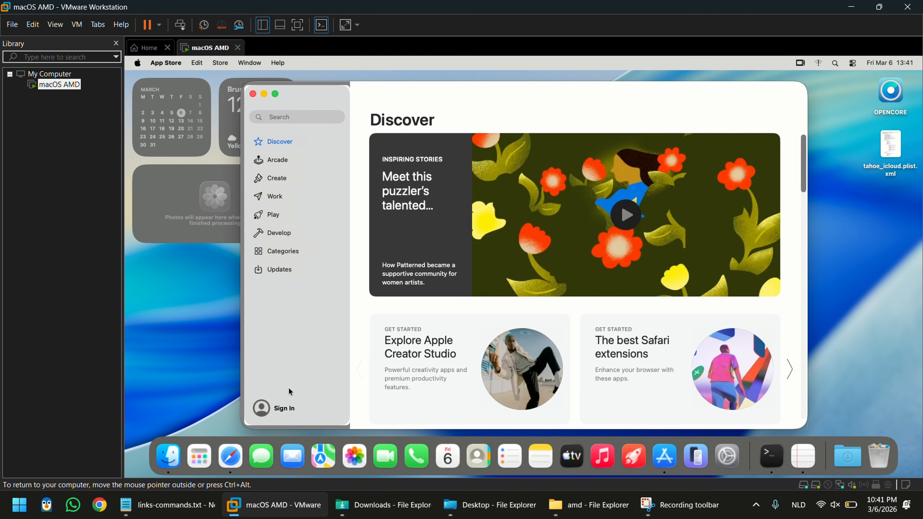
left_click(272, 405)
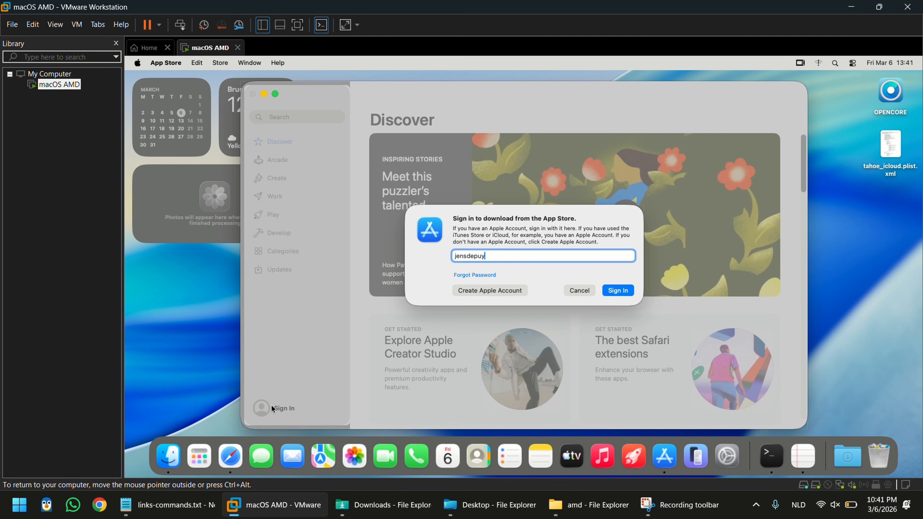
key("Return")
key("Return")
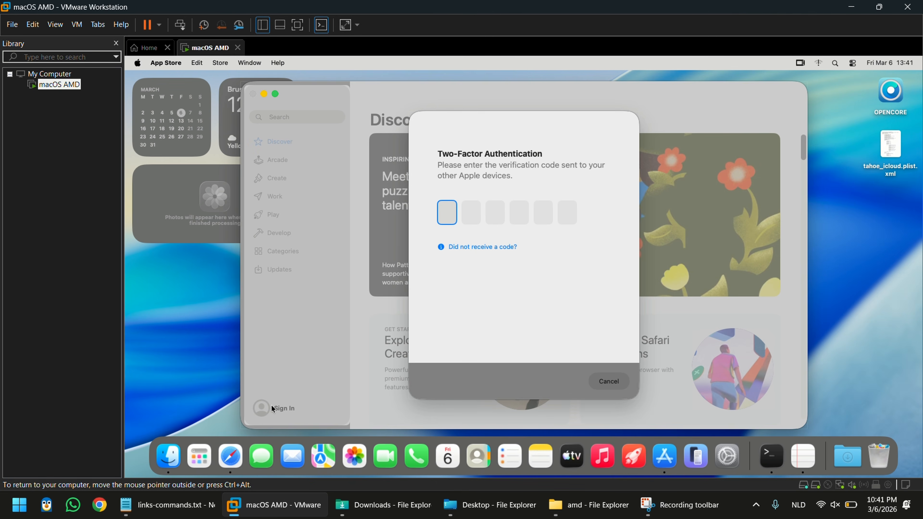
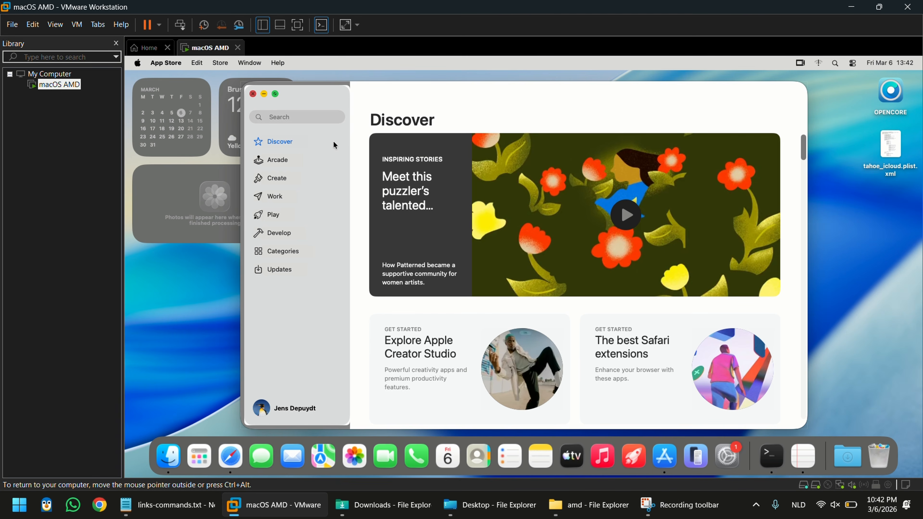
Step: Quit the App Store and move tahoe_icloud.plist.xml from the Desktop to the Trash
key("super+q")
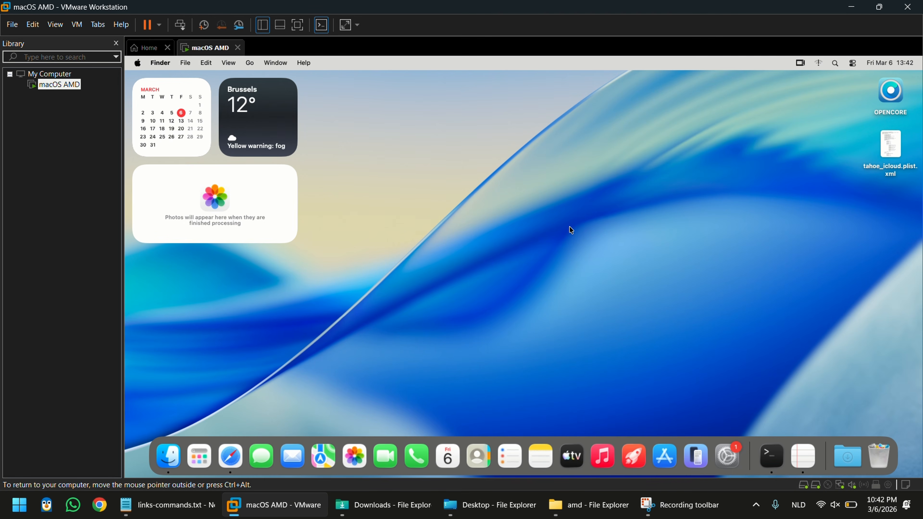
left_click(888, 150)
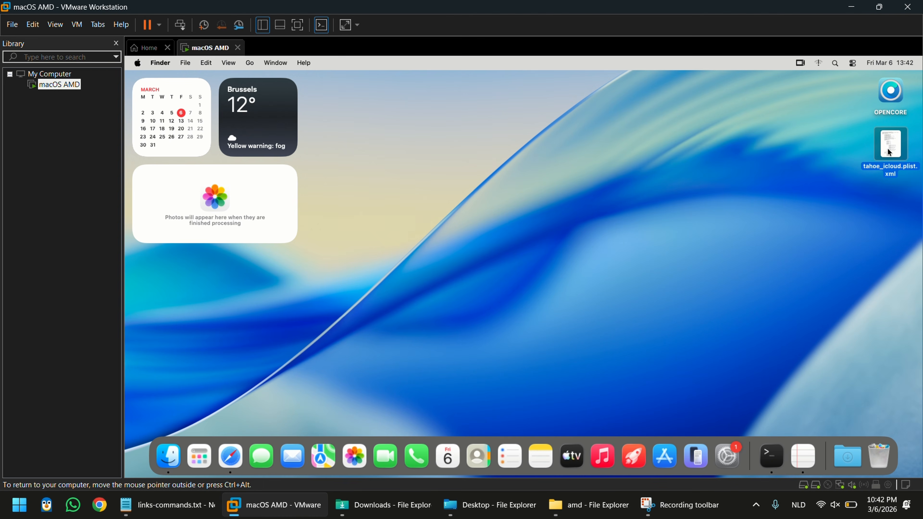
key("super+BackSpace")
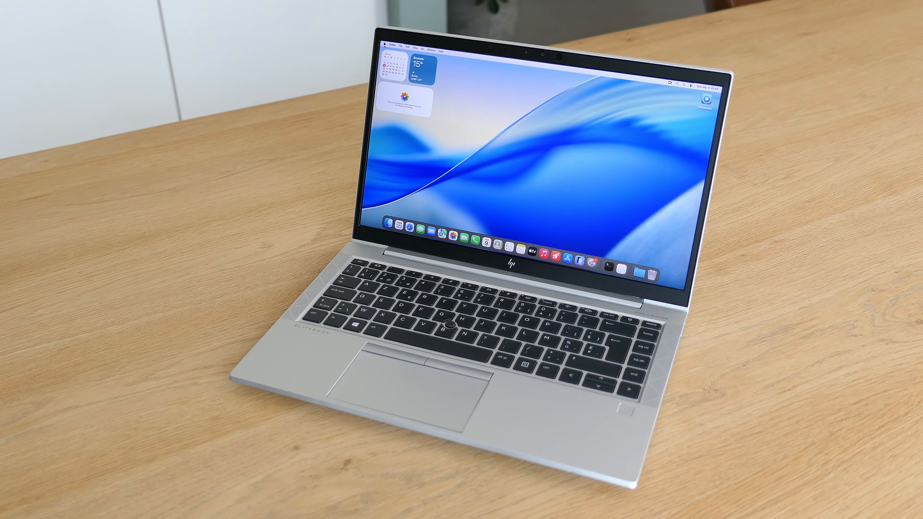
Step: View About This Mac and its System Settings details, then close the window
left_click(386, 46)
left_click(389, 51)
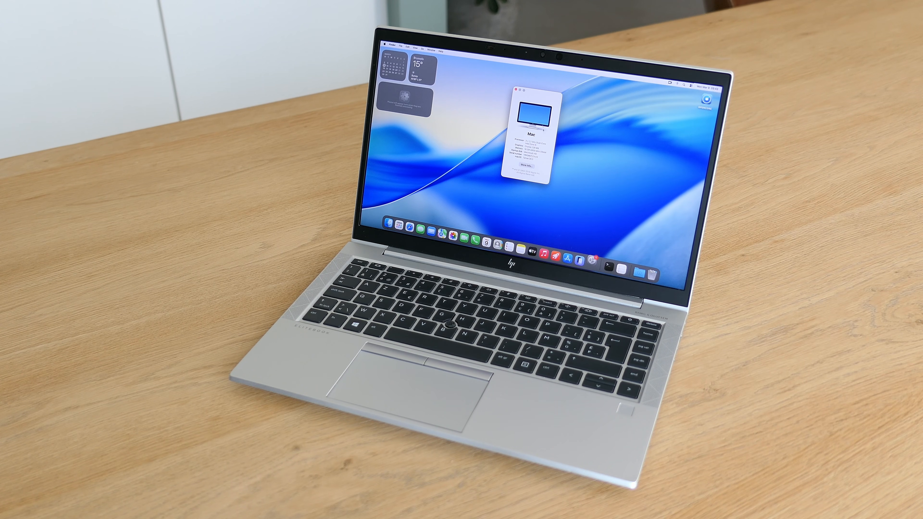
left_click_drag(541, 95, 476, 98)
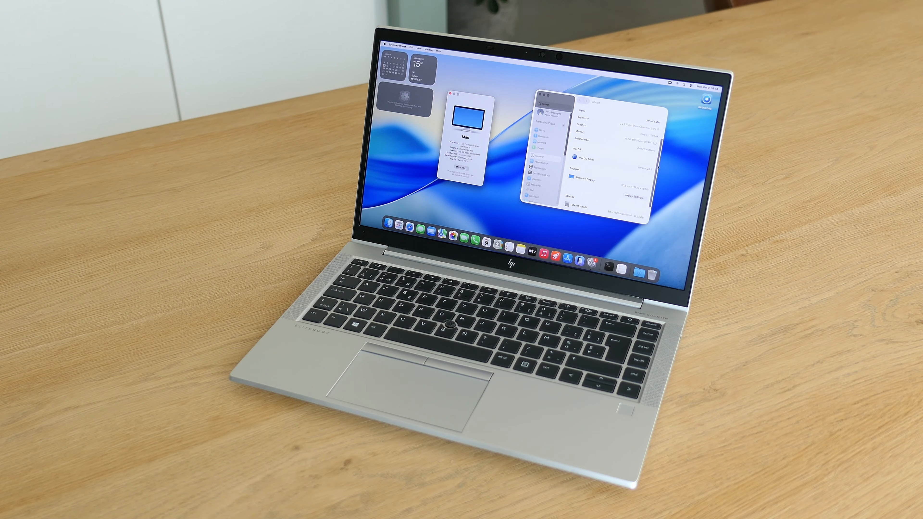
left_click_drag(661, 144, 662, 120)
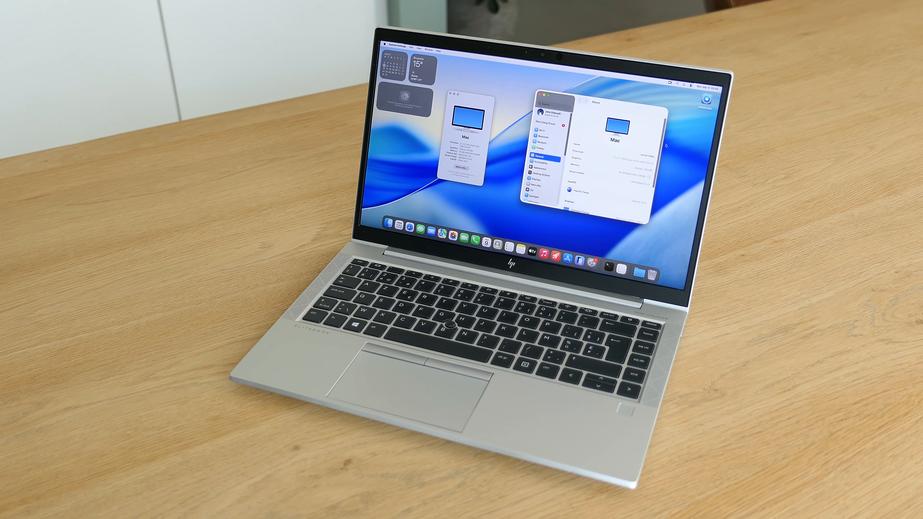
left_click_drag(659, 150, 661, 158)
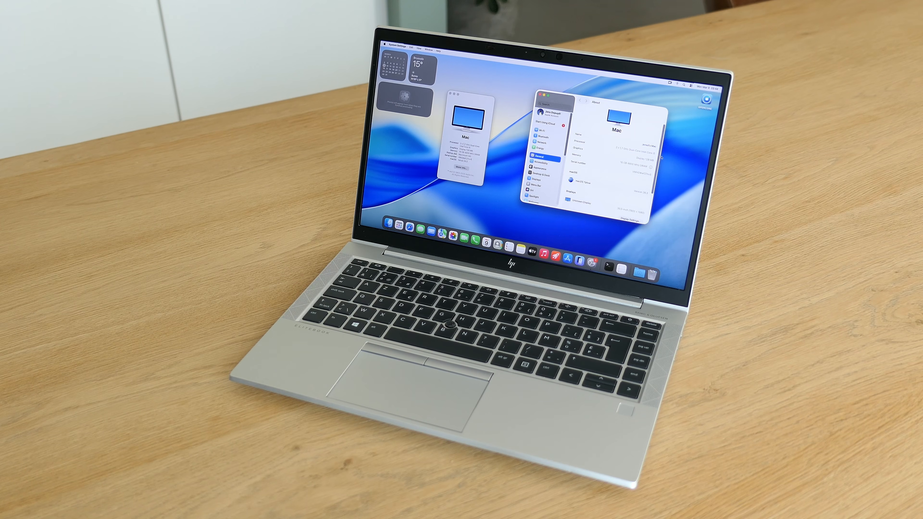
scroll(661, 157, "up", 2)
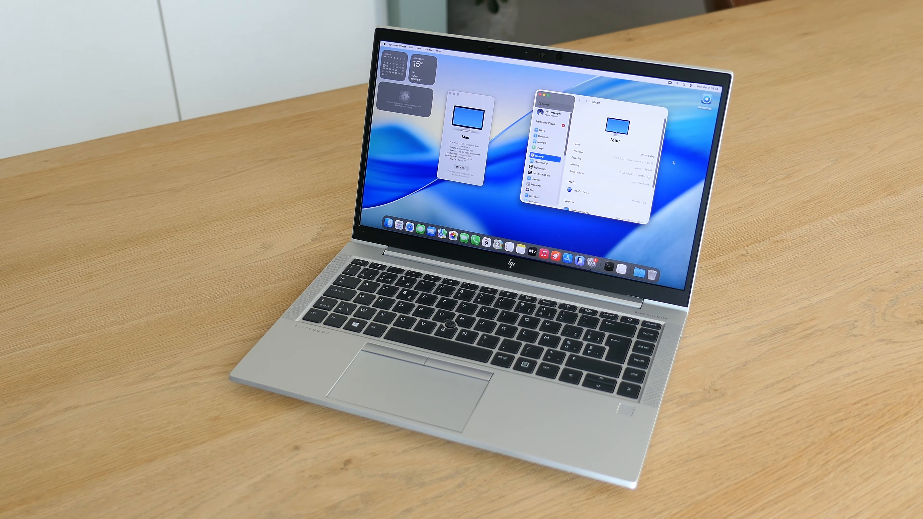
left_click(540, 95)
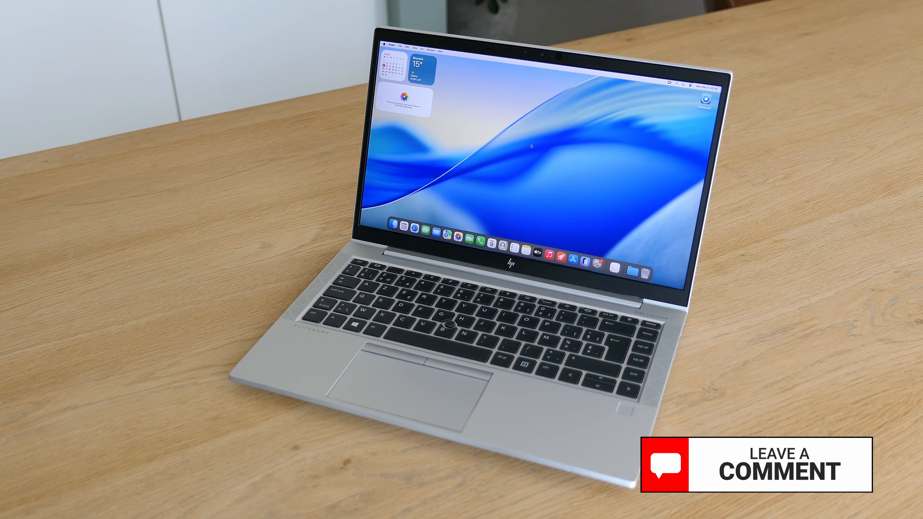
Step: Shut down macOS from the Apple menu and confirm
left_click(385, 44)
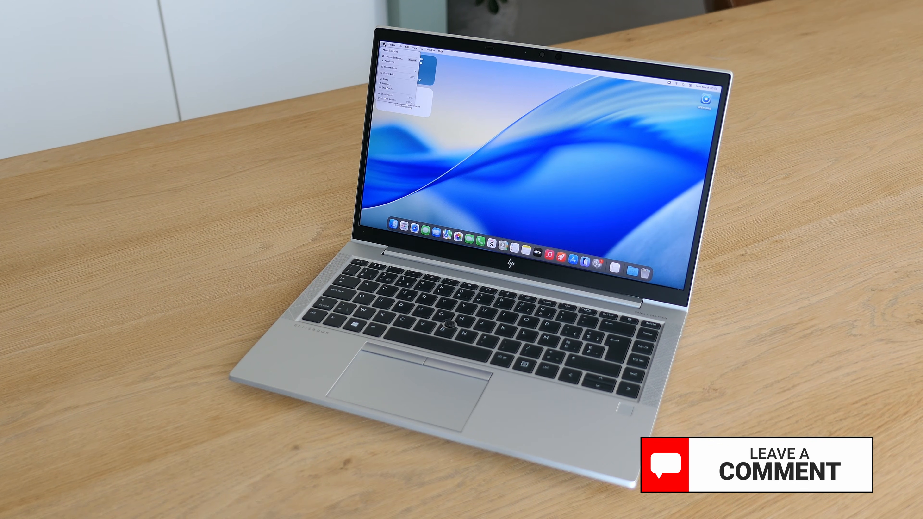
left_click(391, 89)
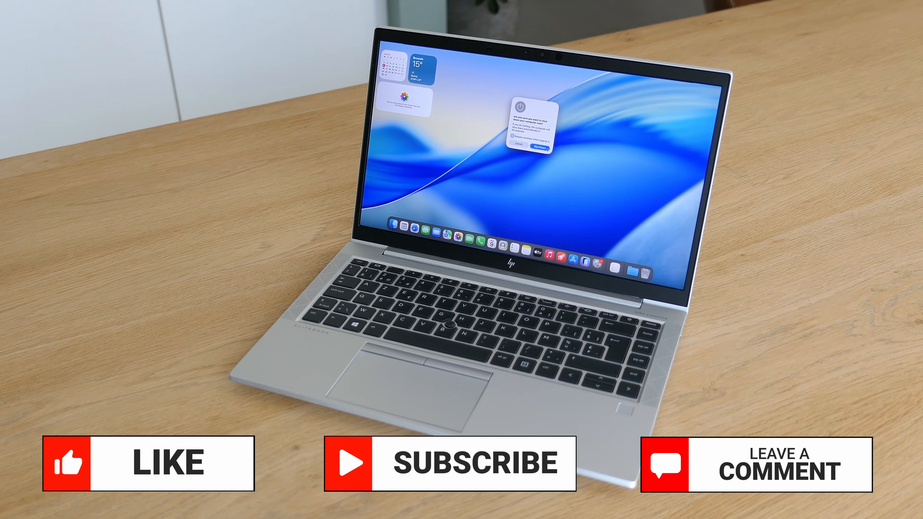
left_click(540, 147)
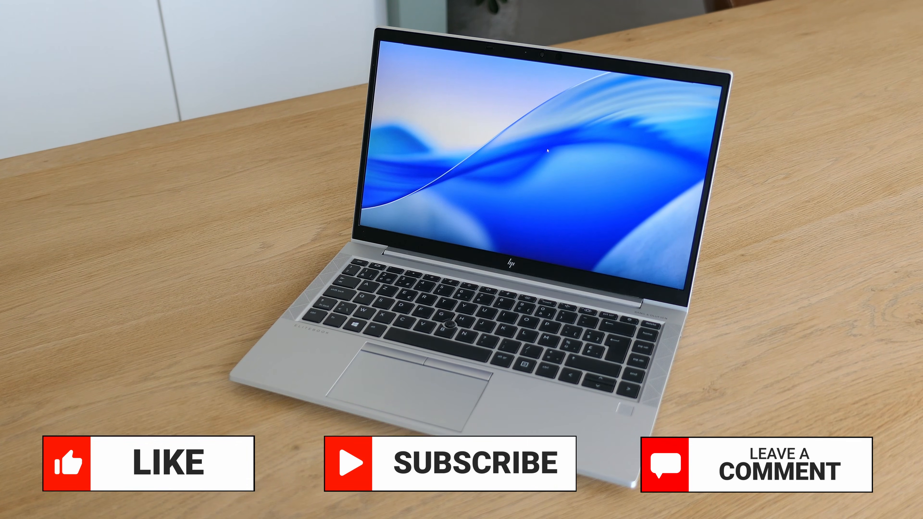